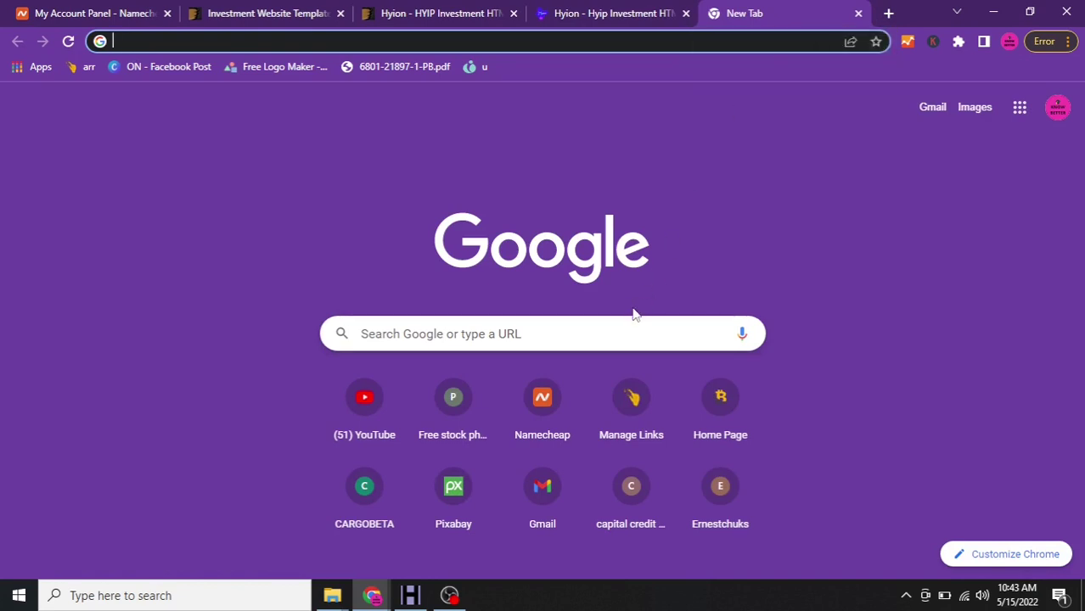
Search Google for httrack and open the HTTrack website's download page
left_click(574, 342)
type("h")
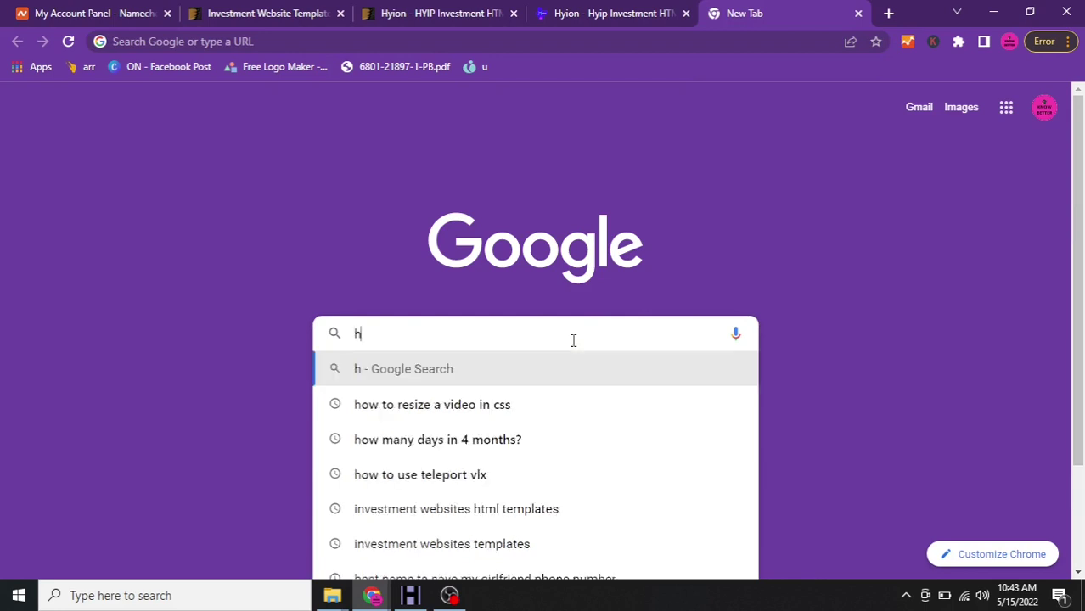
type("tt")
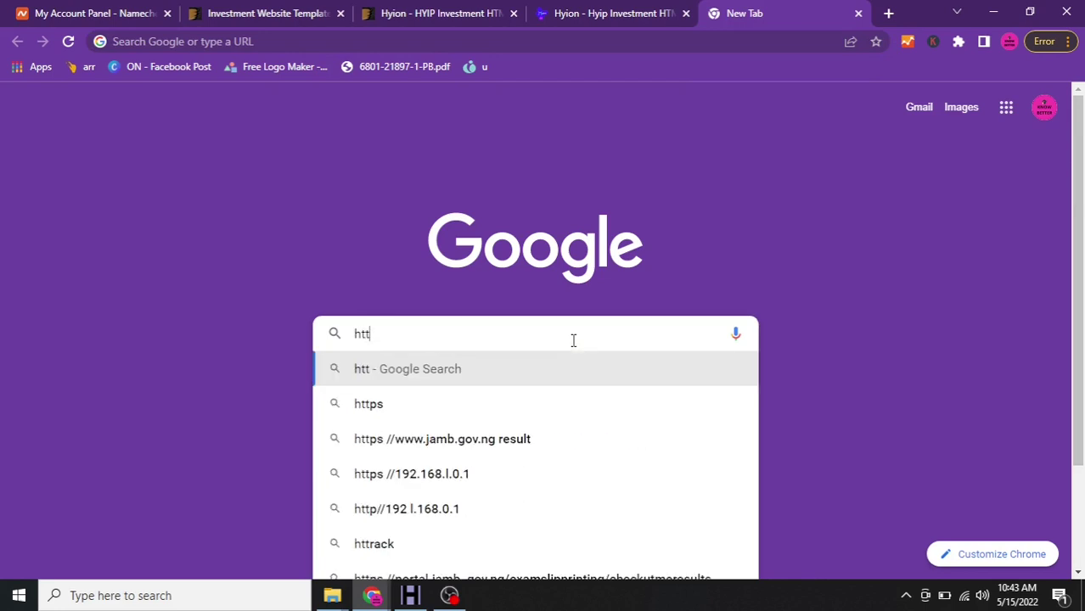
type("rack")
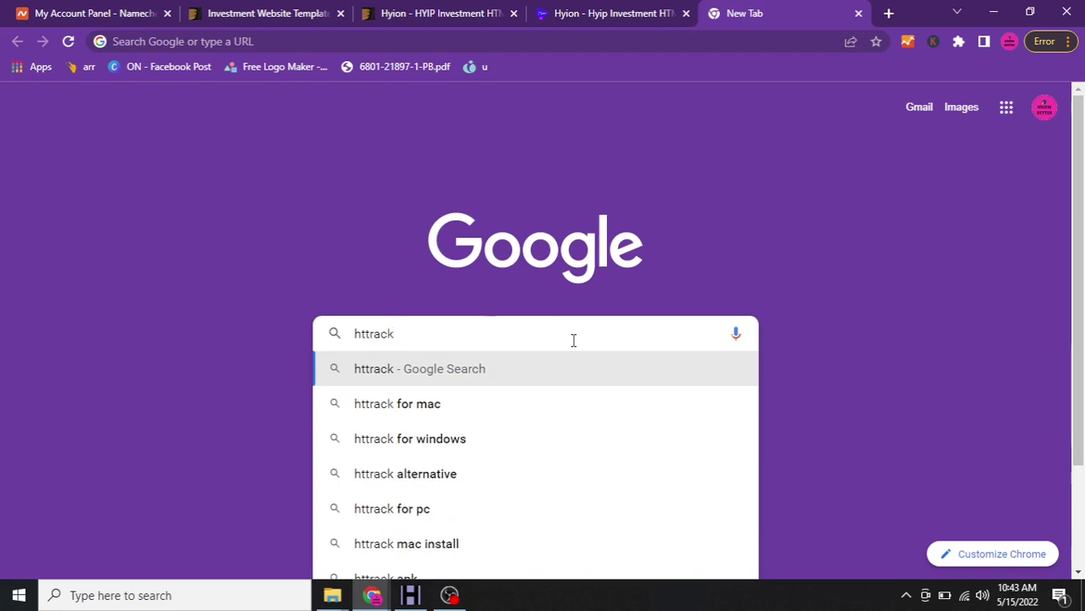
key("Return")
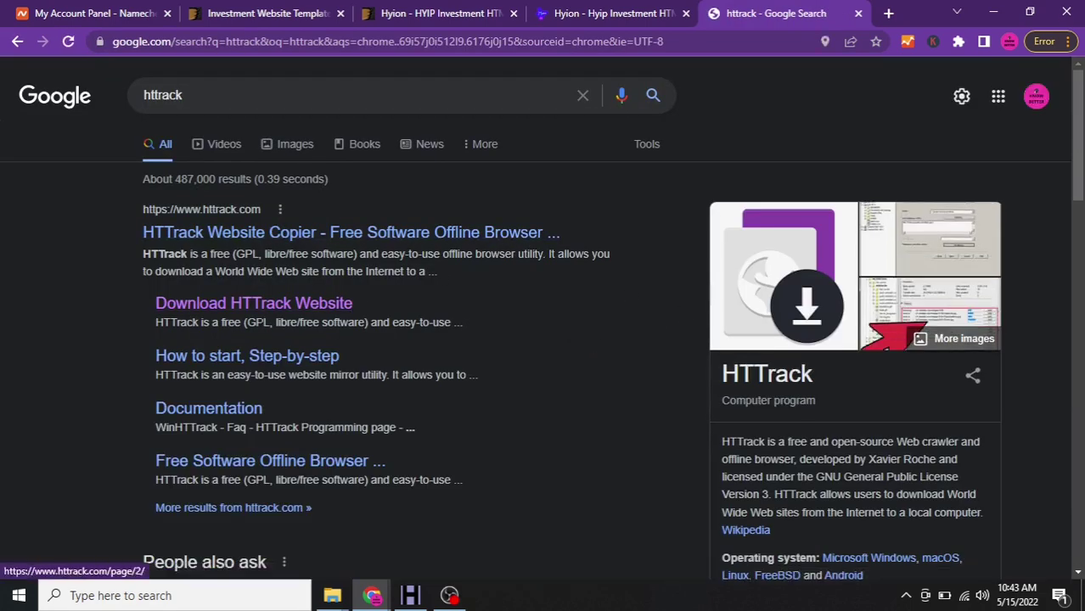
left_click(264, 326)
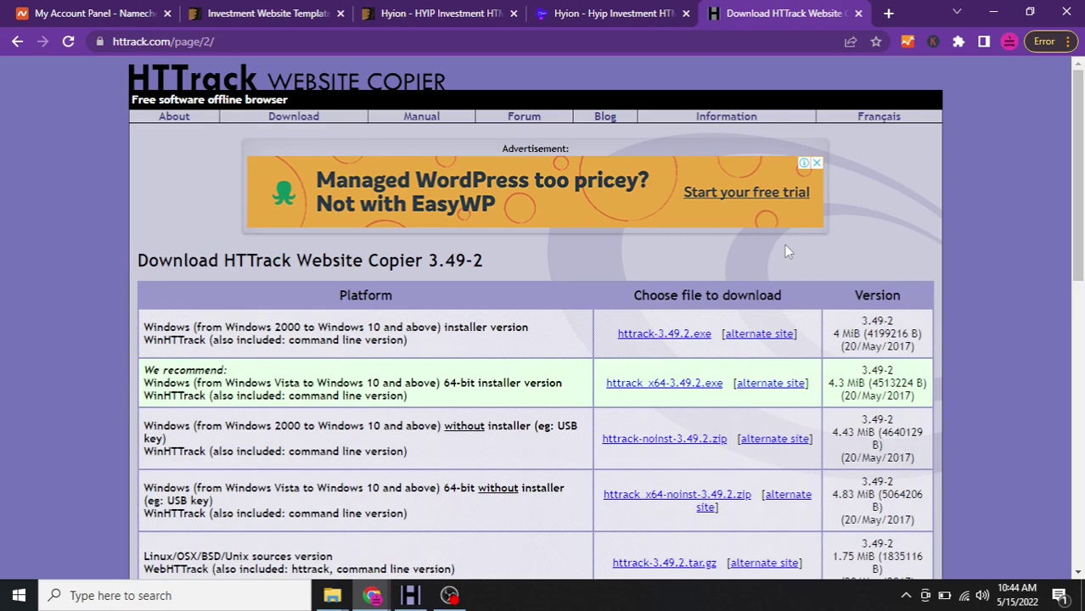
Examine the HTTrack Website Copier download options for Windows, Linux and the other platforms
scroll(786, 247, "down", 3)
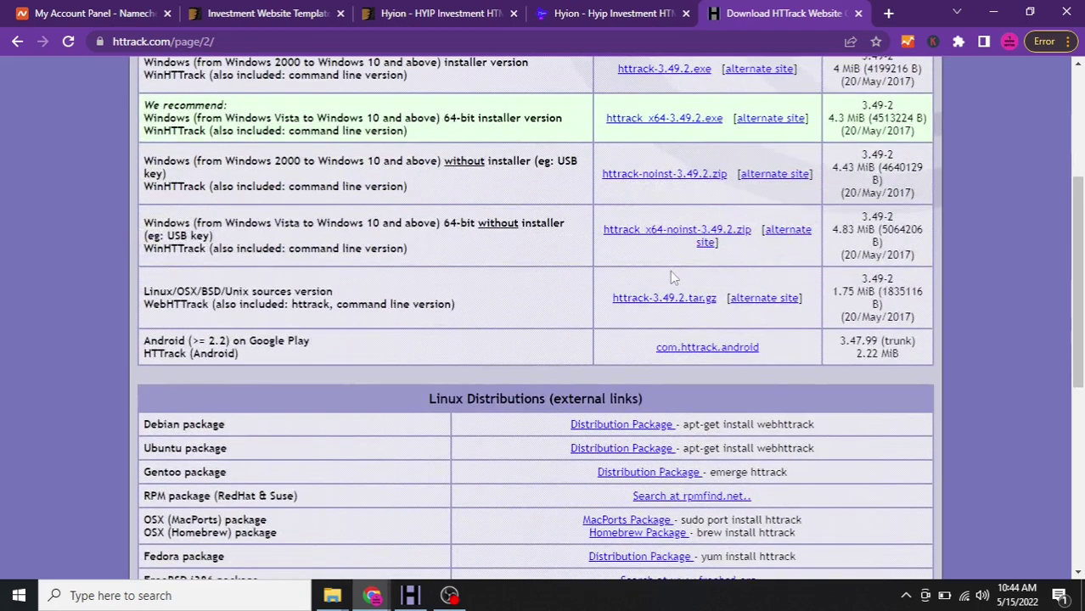
scroll(523, 285, "down", 2)
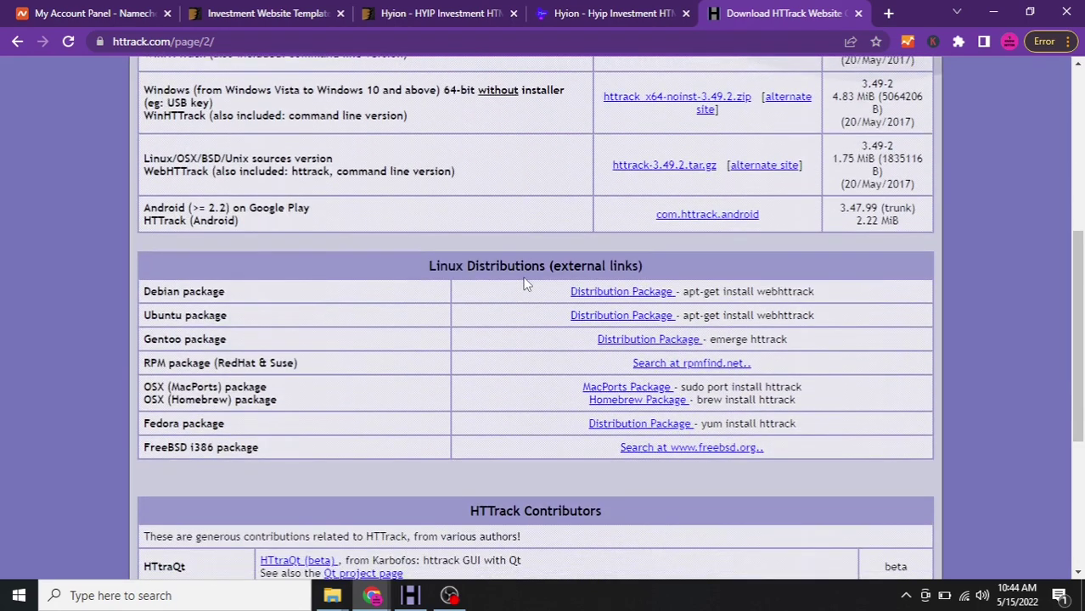
scroll(524, 285, "down", 2)
scroll(522, 286, "up", 7)
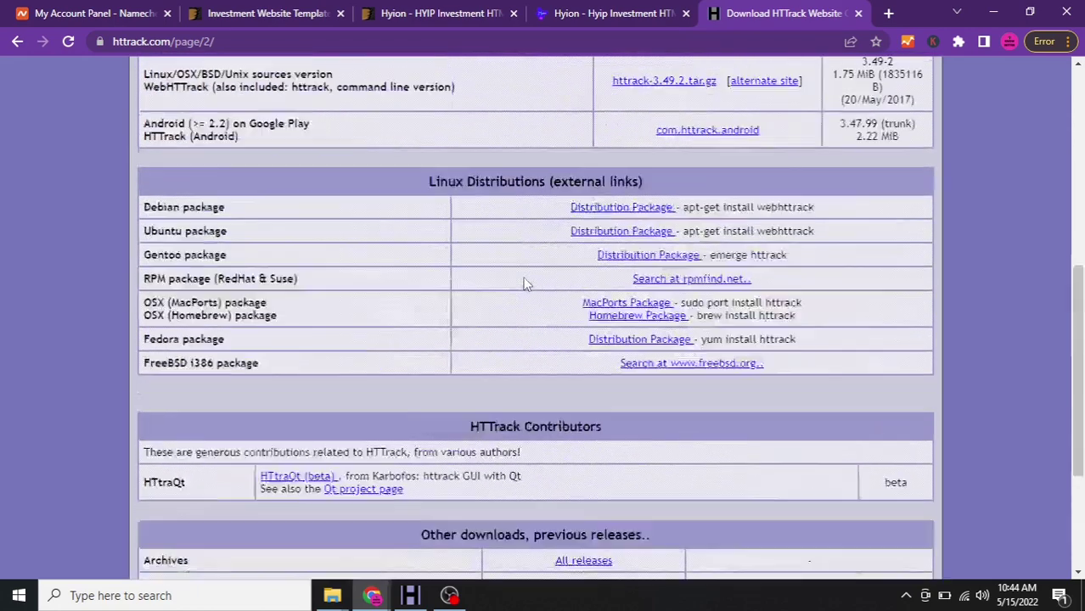
scroll(521, 287, "down", 2)
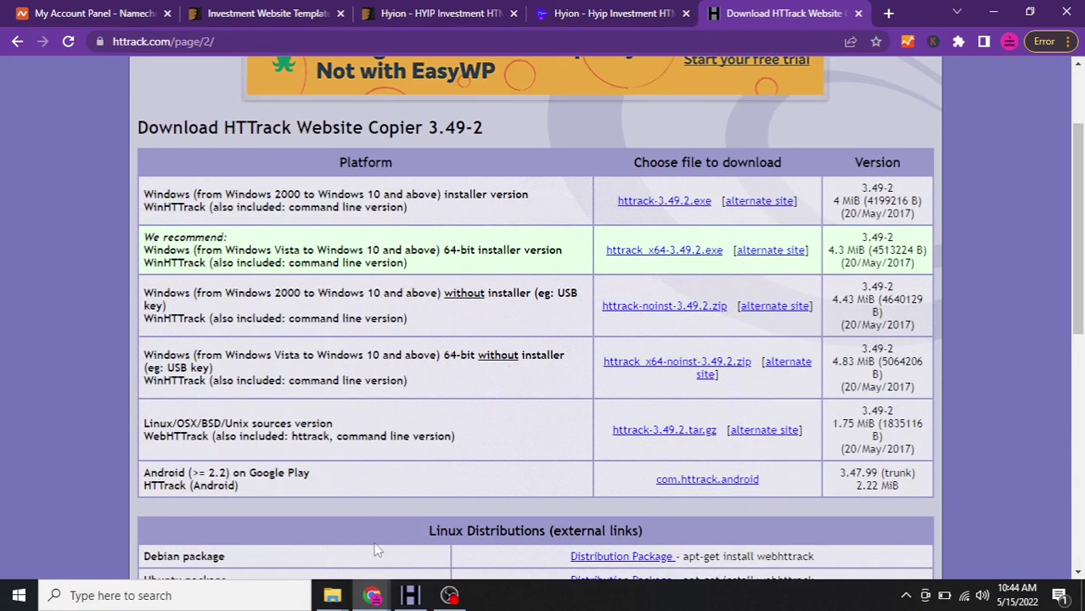
Switch to WinHTTrack Website Copier to view its welcome page and return to the HTTrack download page in Chrome
left_click(993, 15)
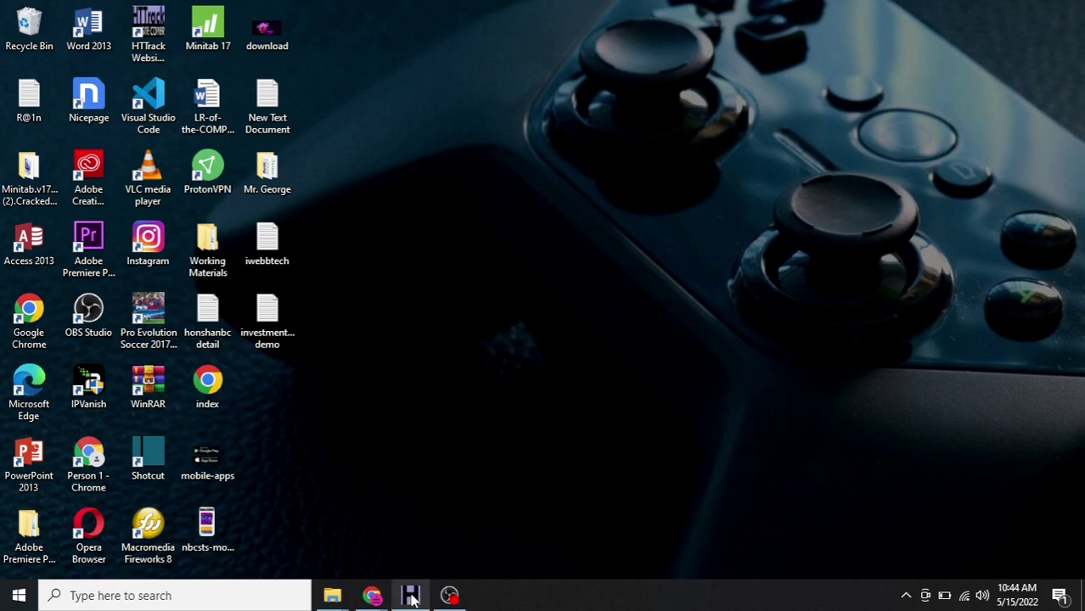
left_click(411, 597)
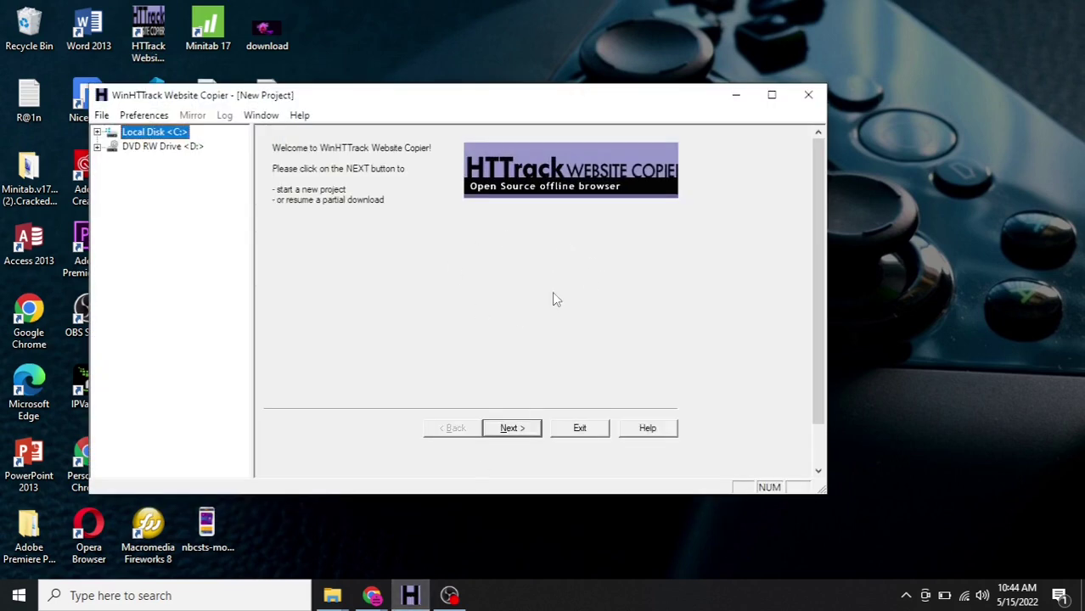
mouse_move(372, 596)
left_click(432, 552)
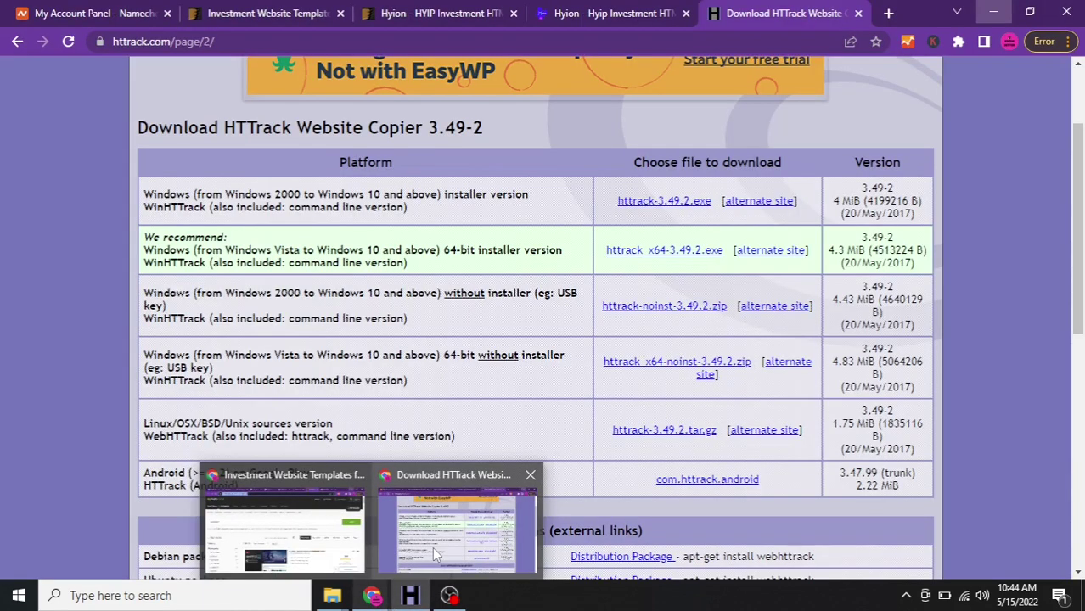
left_click(594, 13)
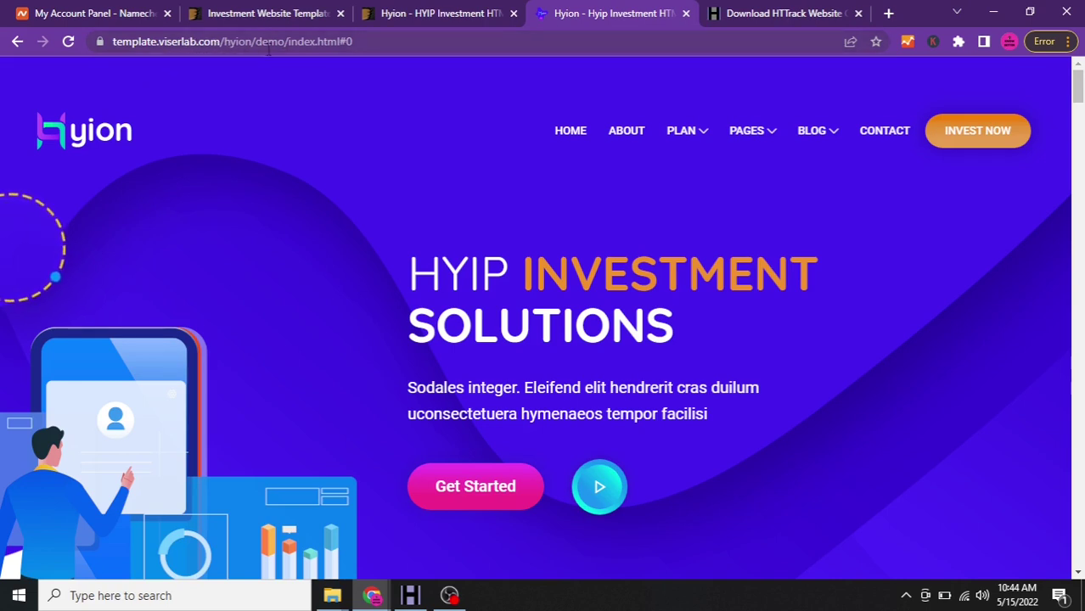
left_click_drag(285, 43, 83, 76)
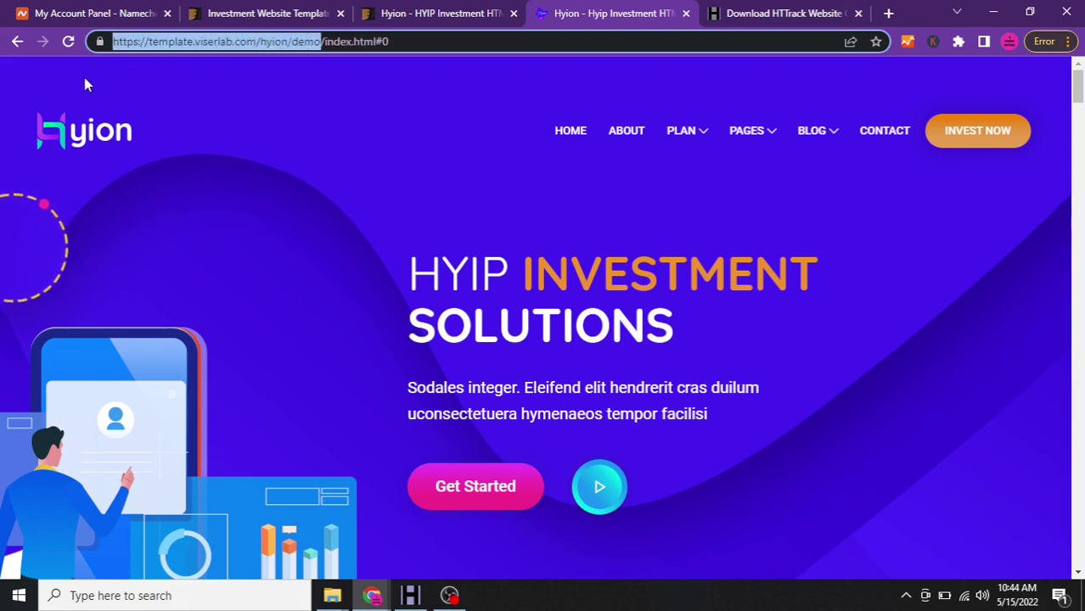
right_click(182, 45)
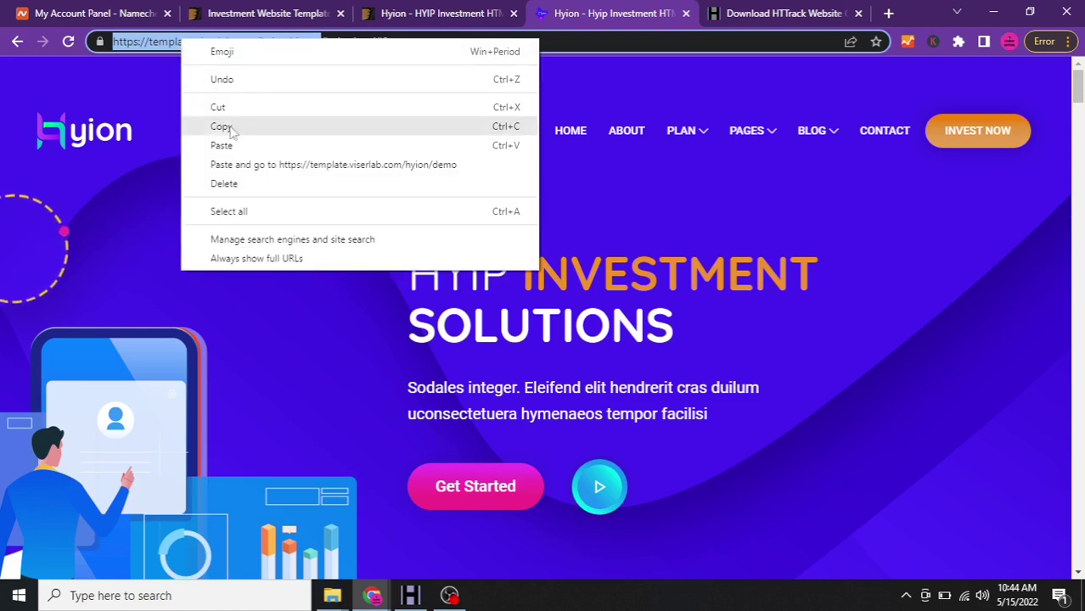
left_click(219, 132)
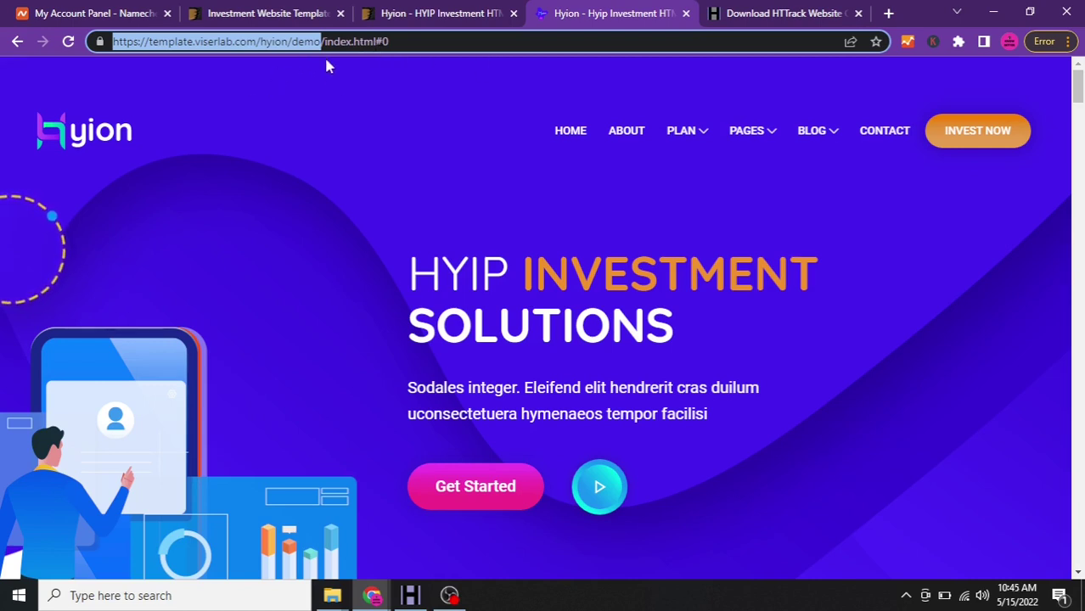
mouse_move(453, 599)
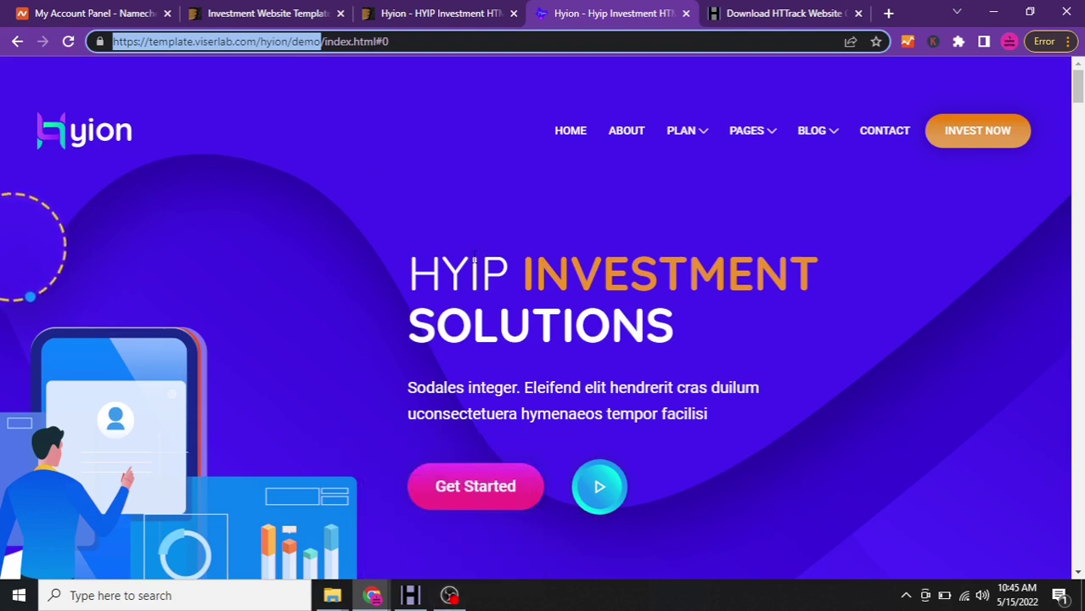
scroll(473, 259, "down", 10)
scroll(468, 264, "up", 3)
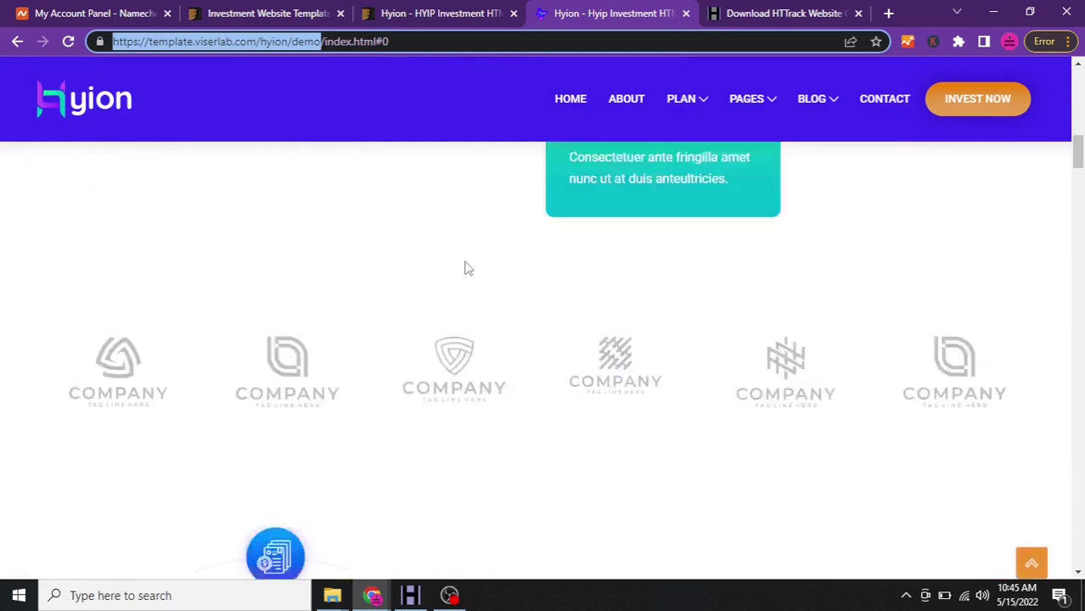
scroll(465, 268, "up", 8)
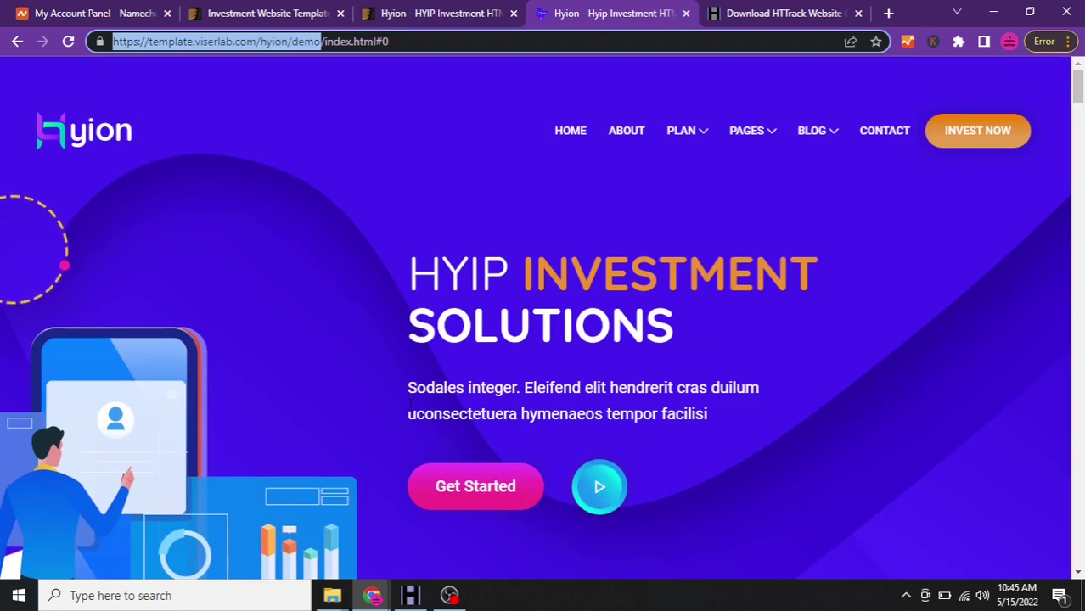
scroll(453, 482, "down", 2)
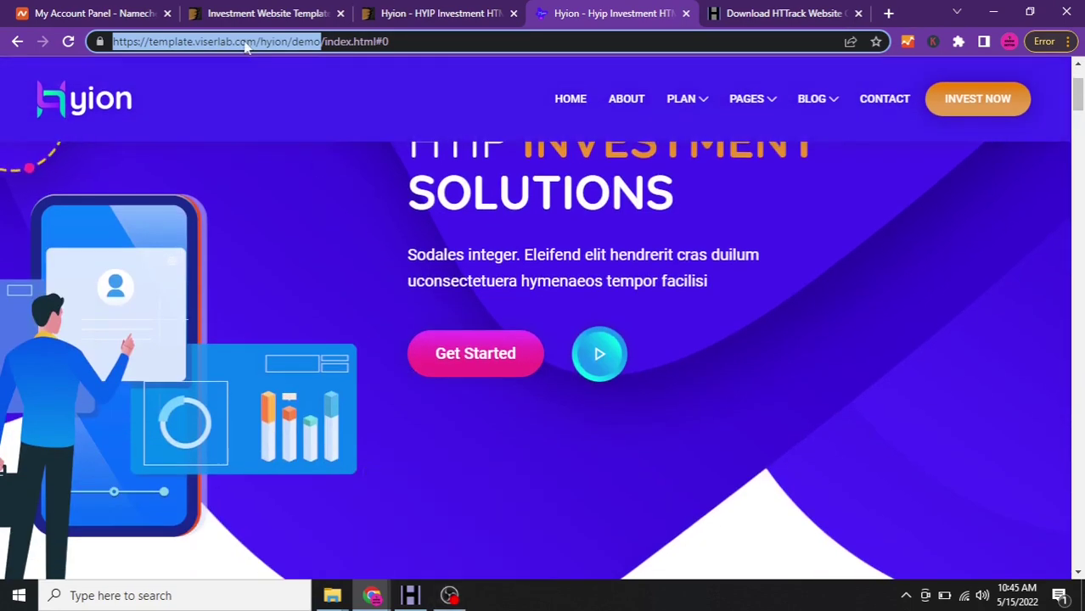
Switch to WinHTTrack Website Copier and start a new project named hyion in the investment category
left_click(411, 595)
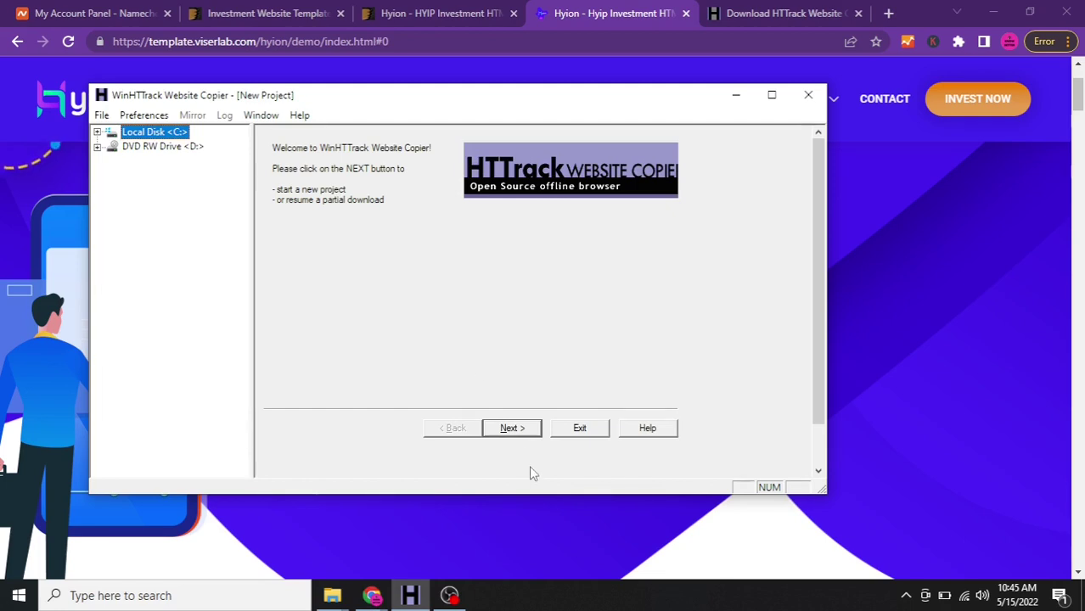
left_click(512, 428)
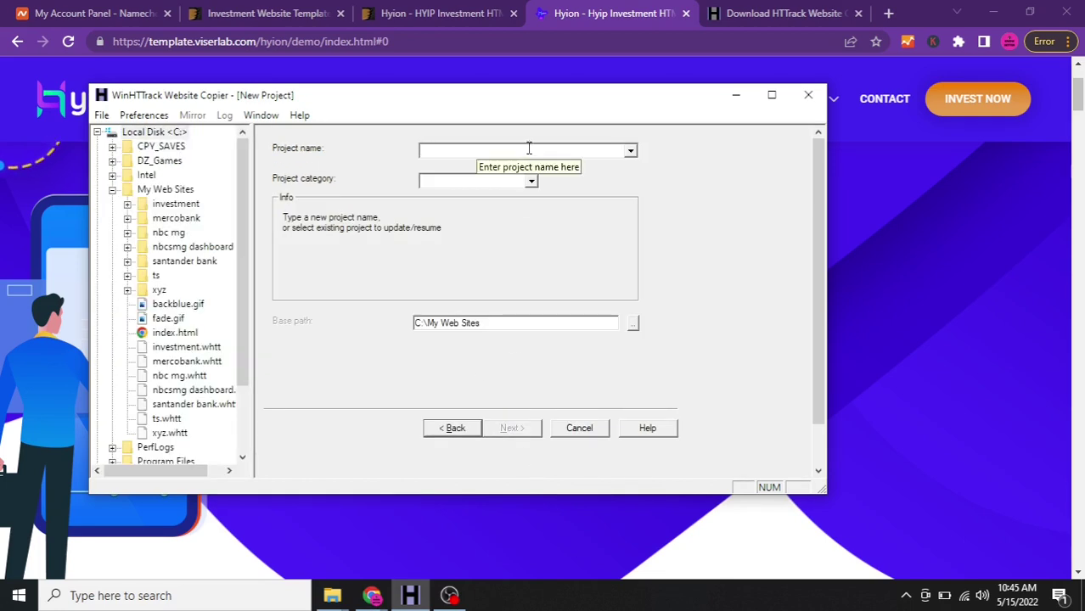
type("hyion")
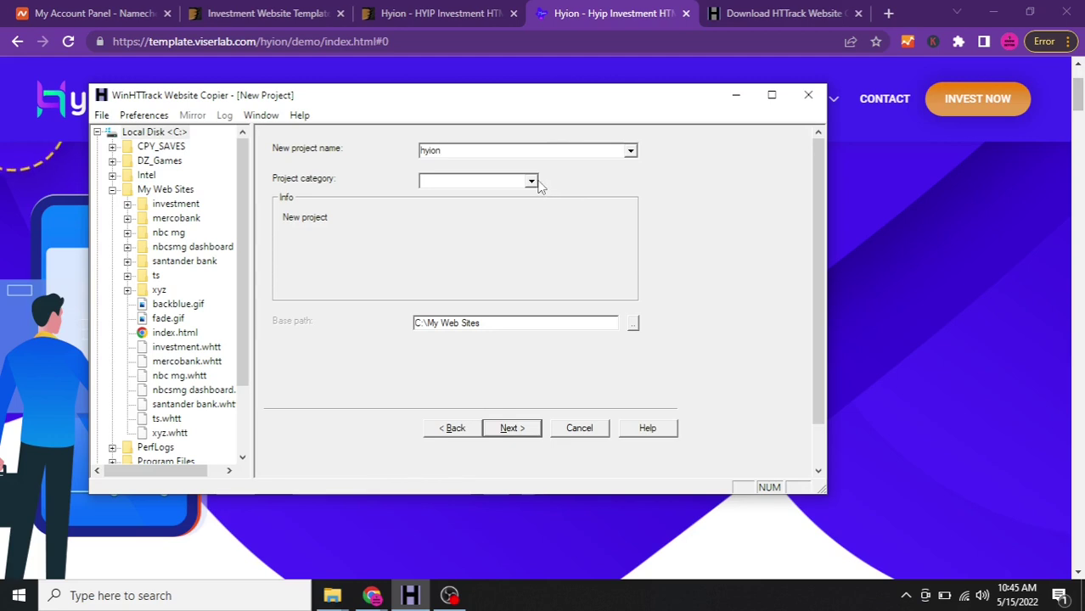
left_click(532, 182)
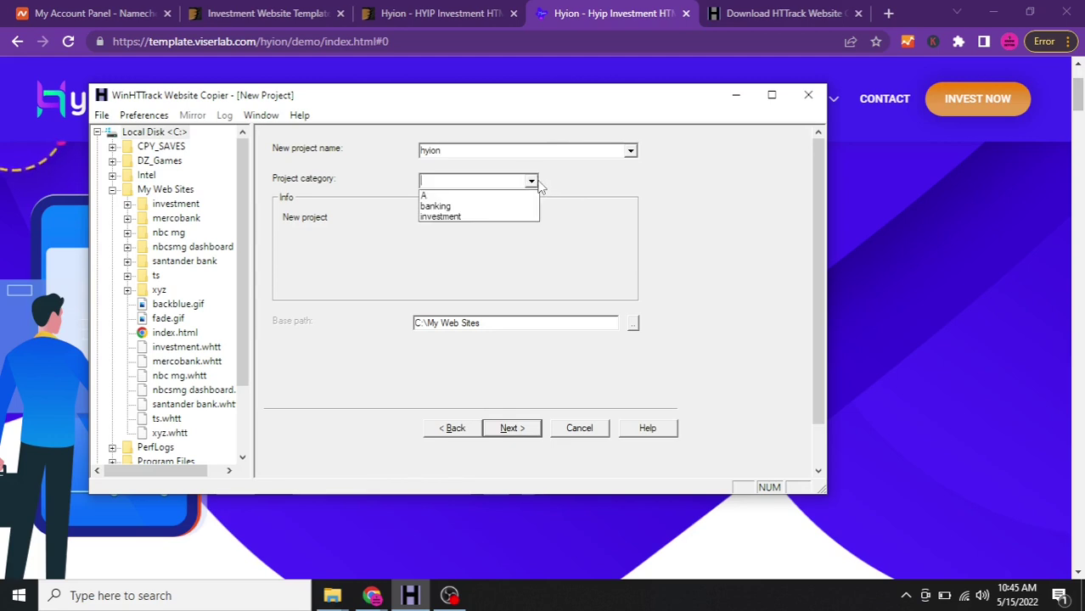
left_click(455, 219)
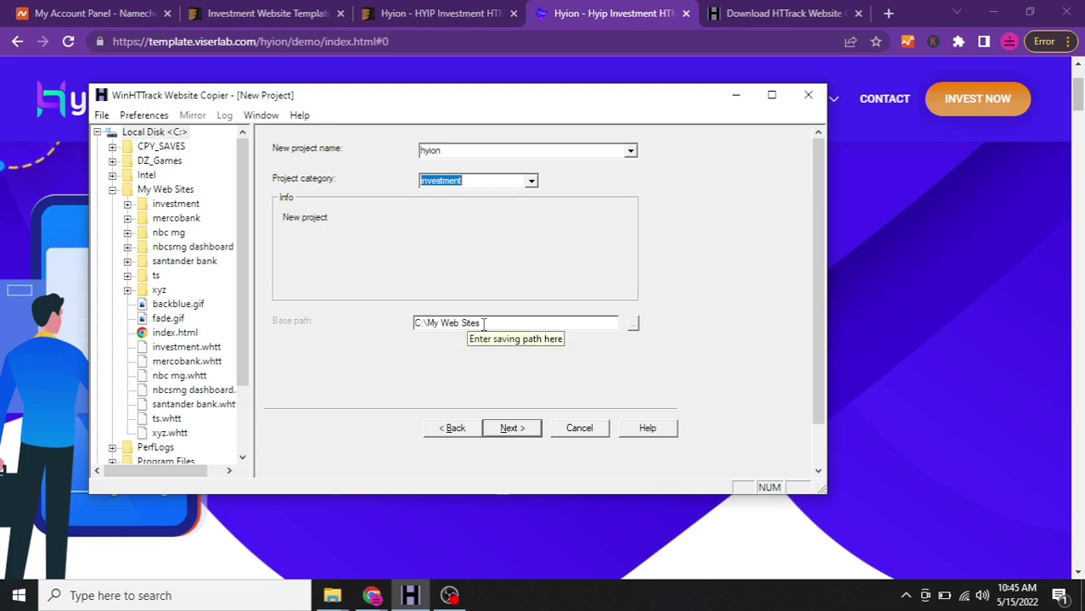
left_click(574, 321)
left_click(633, 322)
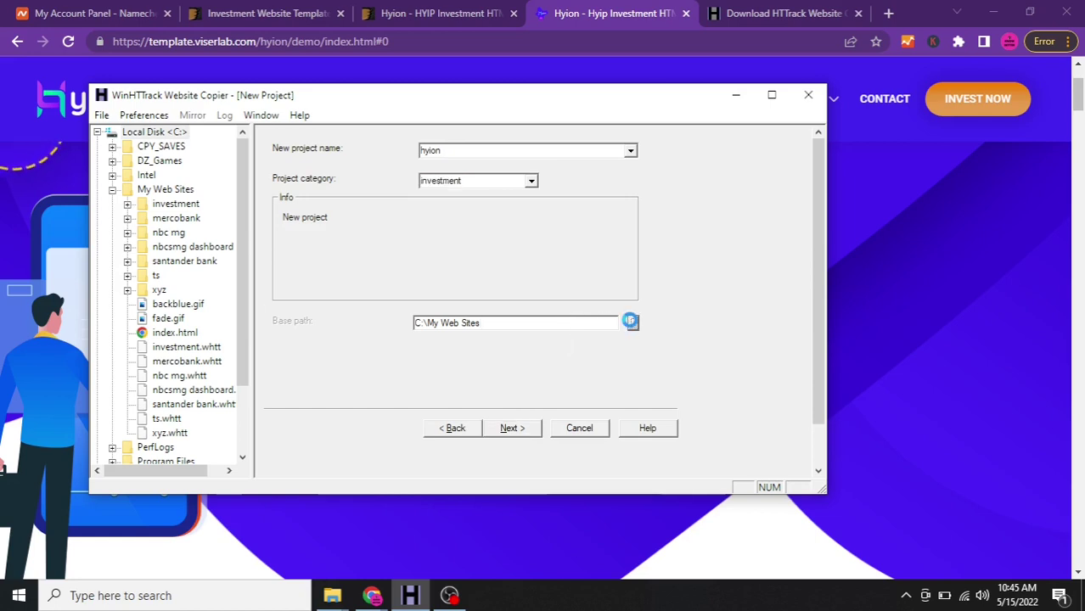
scroll(434, 289, "down", 1)
scroll(439, 291, "up", 3)
scroll(439, 291, "down", 2)
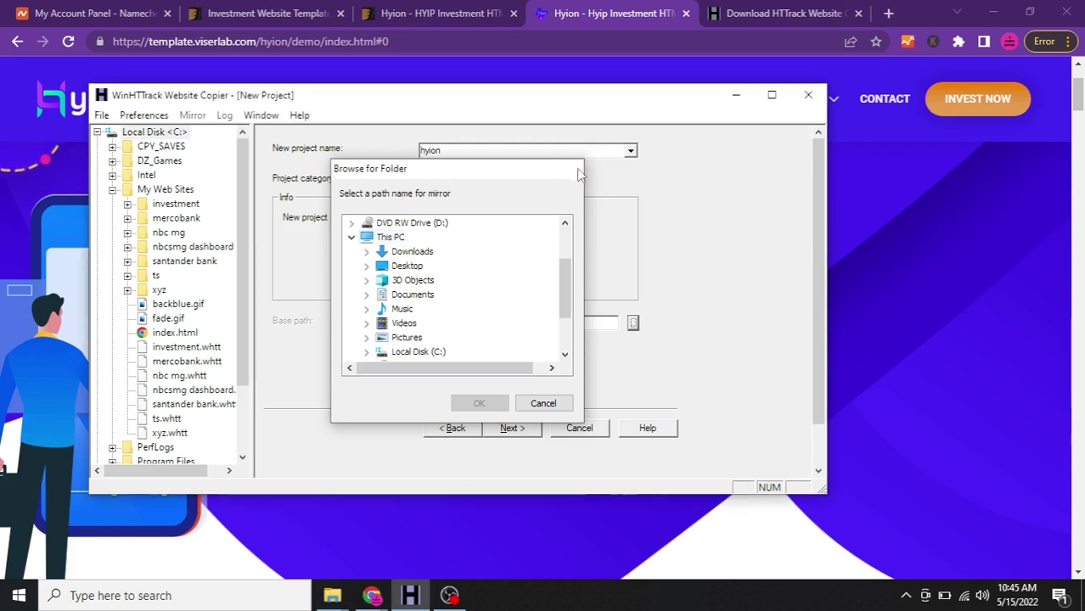
left_click(572, 168)
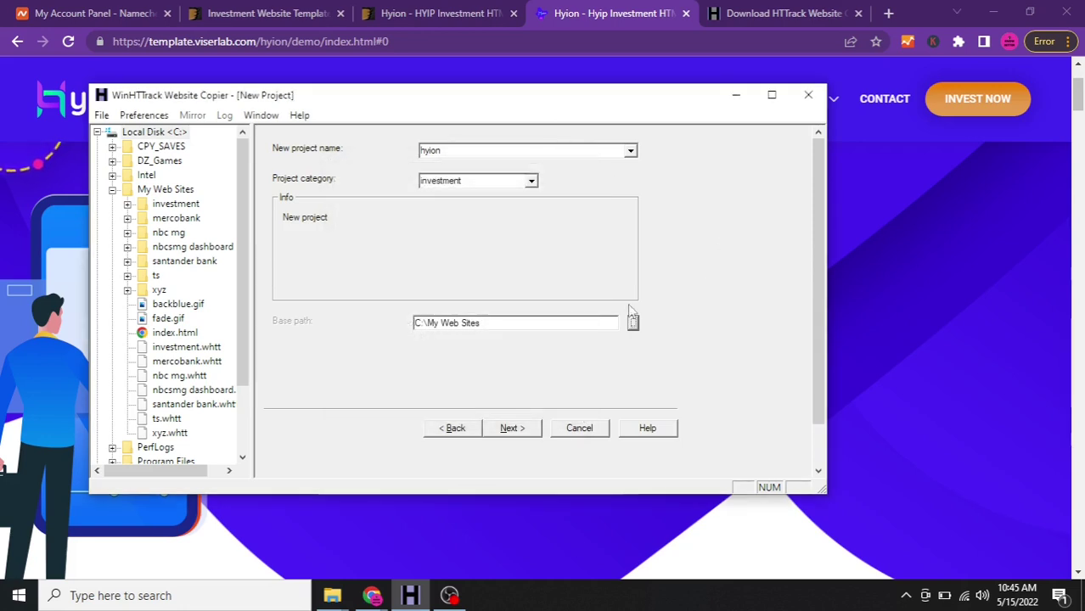
left_click(512, 429)
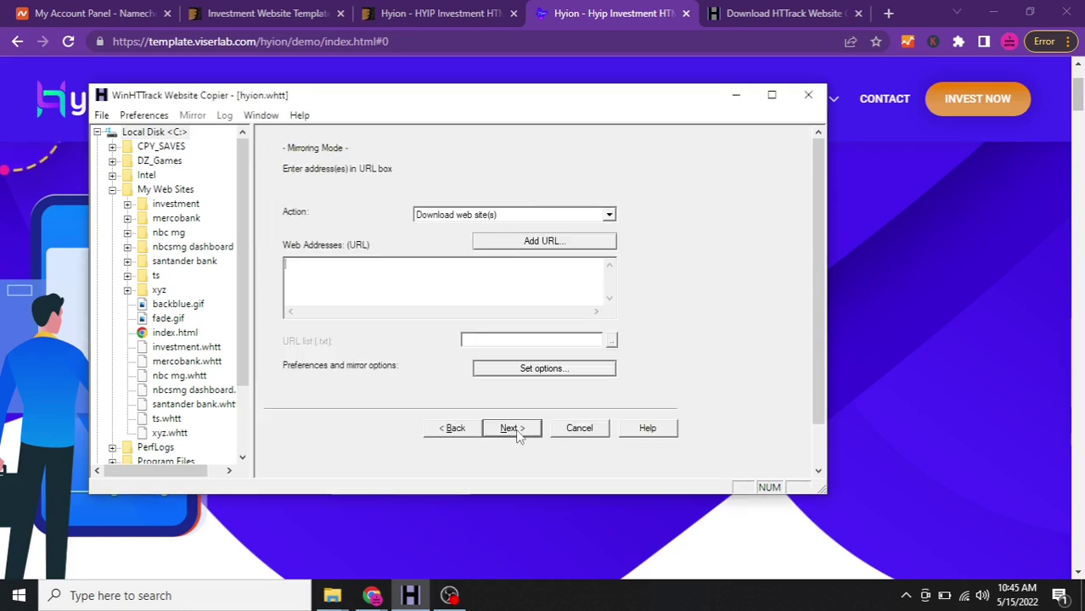
left_click(609, 215)
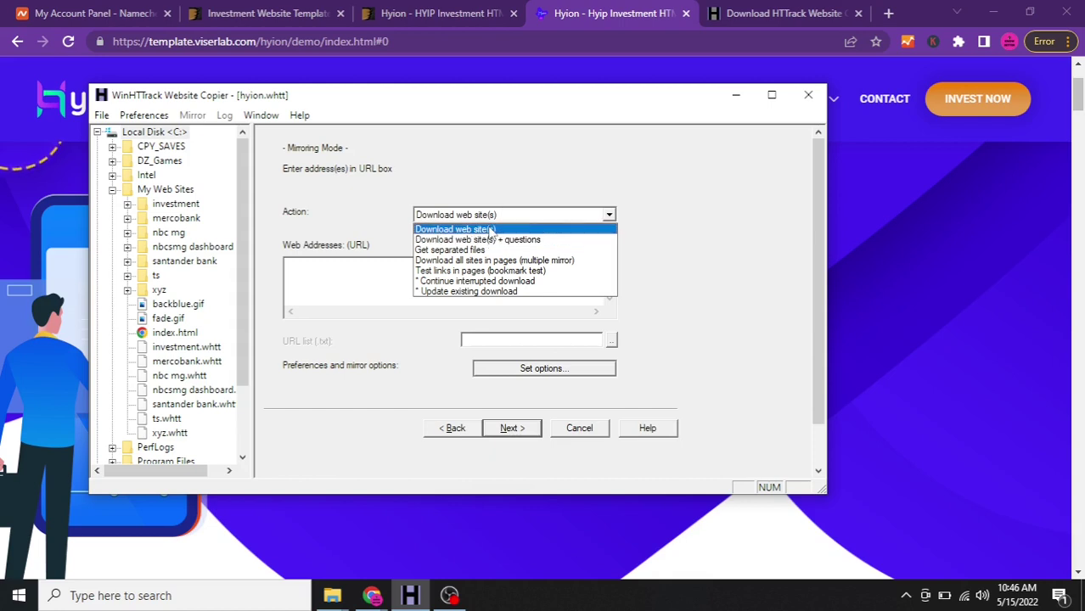
left_click(568, 188)
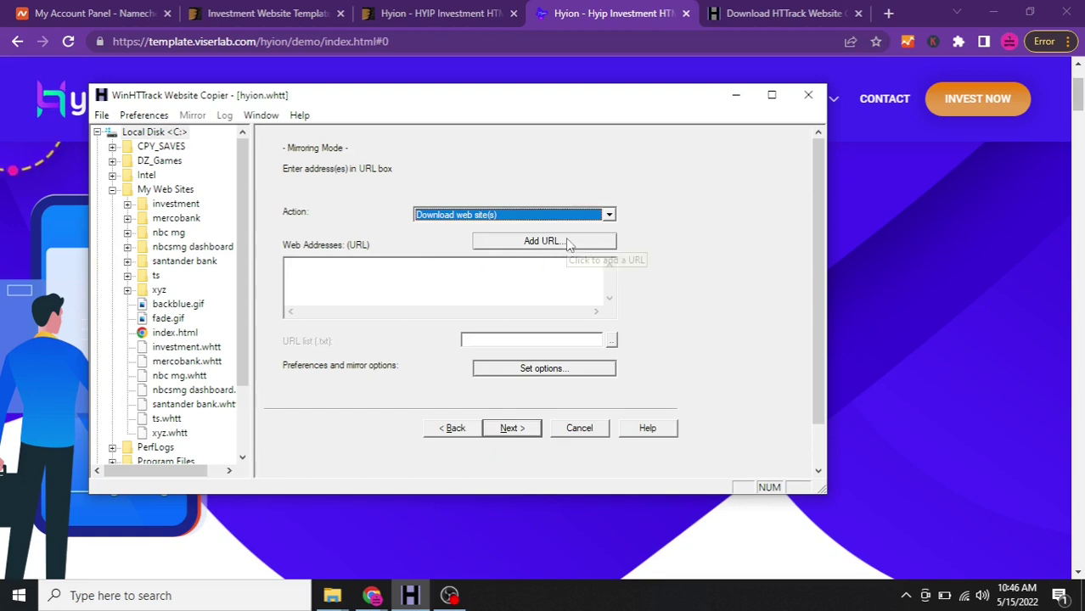
left_click(367, 277)
key("ctrl+v")
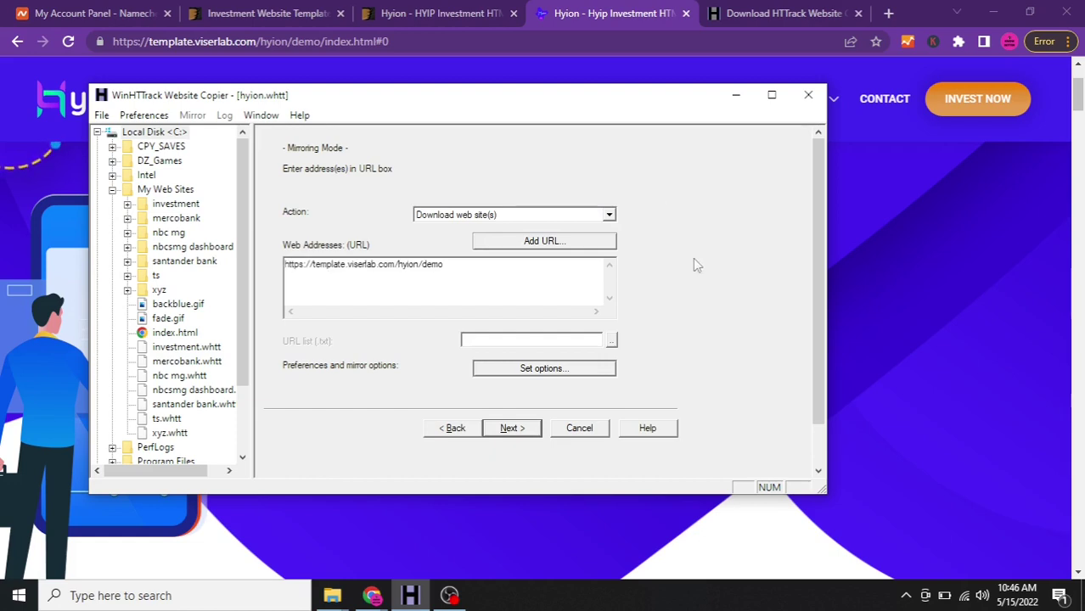
left_click(508, 429)
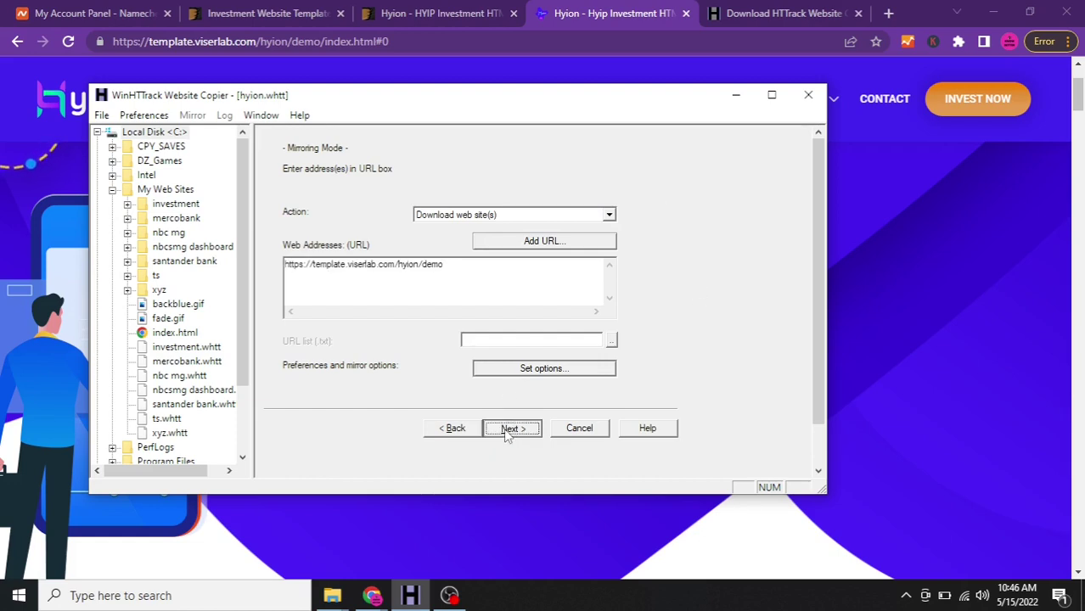
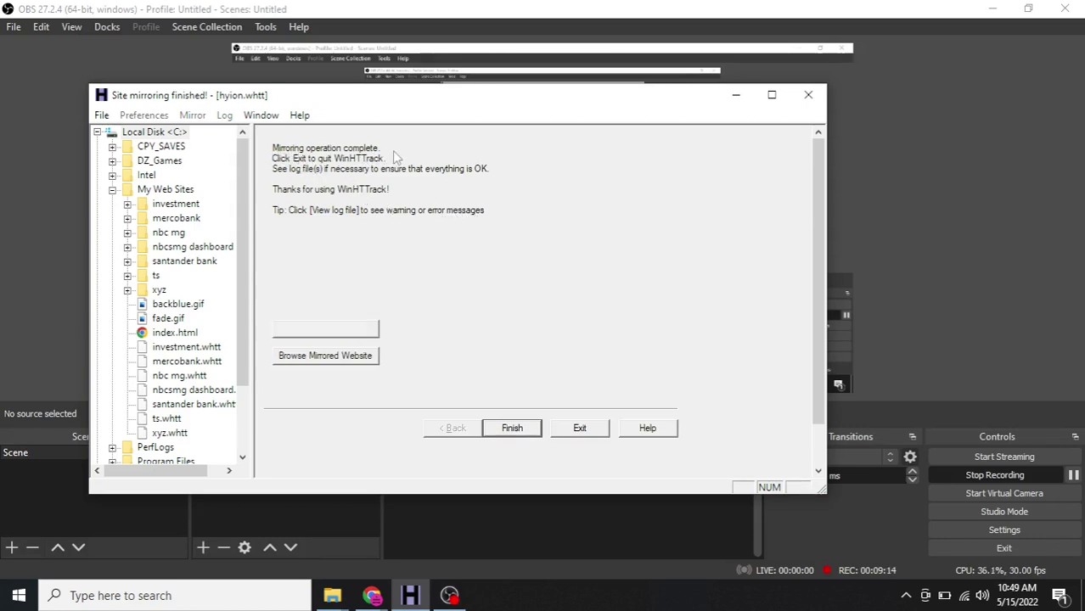
left_click(512, 434)
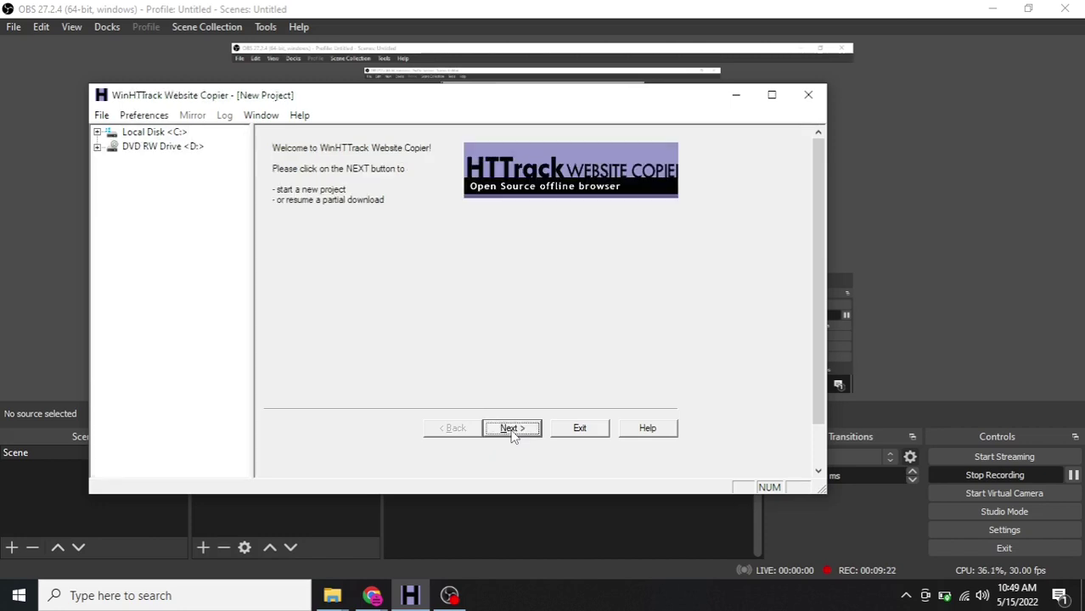
Switch to File Explorer and open the hyion project folder in My Web Sites on Local Disk (C:)
mouse_move(333, 594)
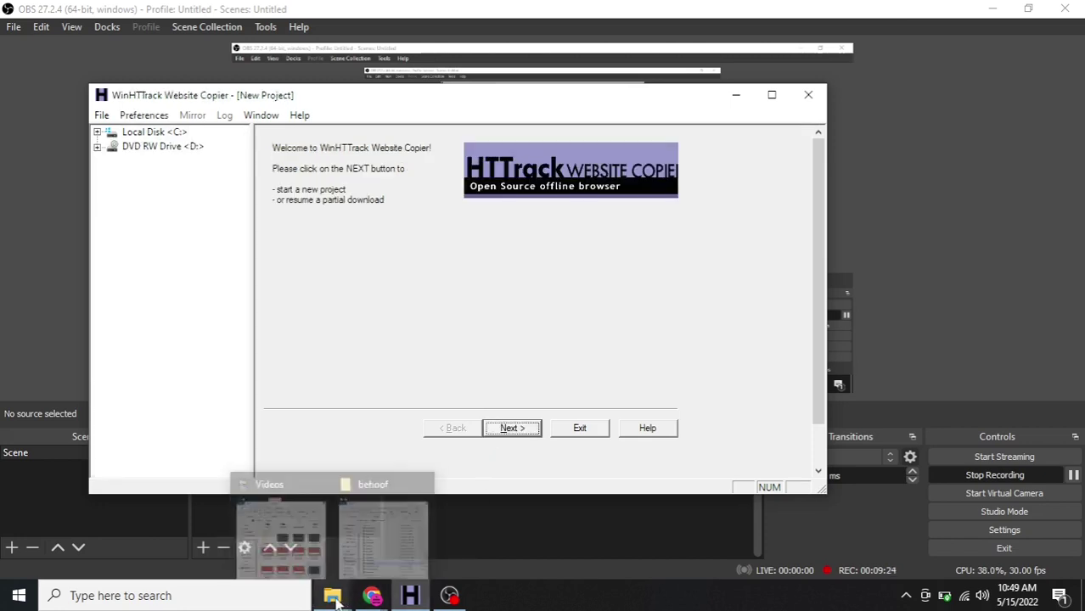
left_click(344, 540)
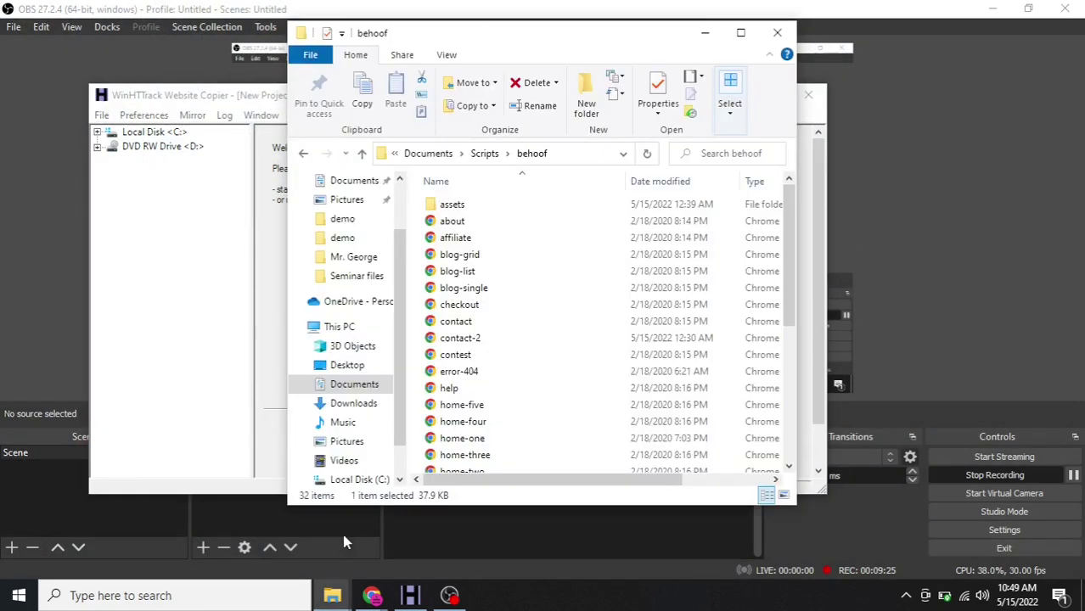
left_click(344, 330)
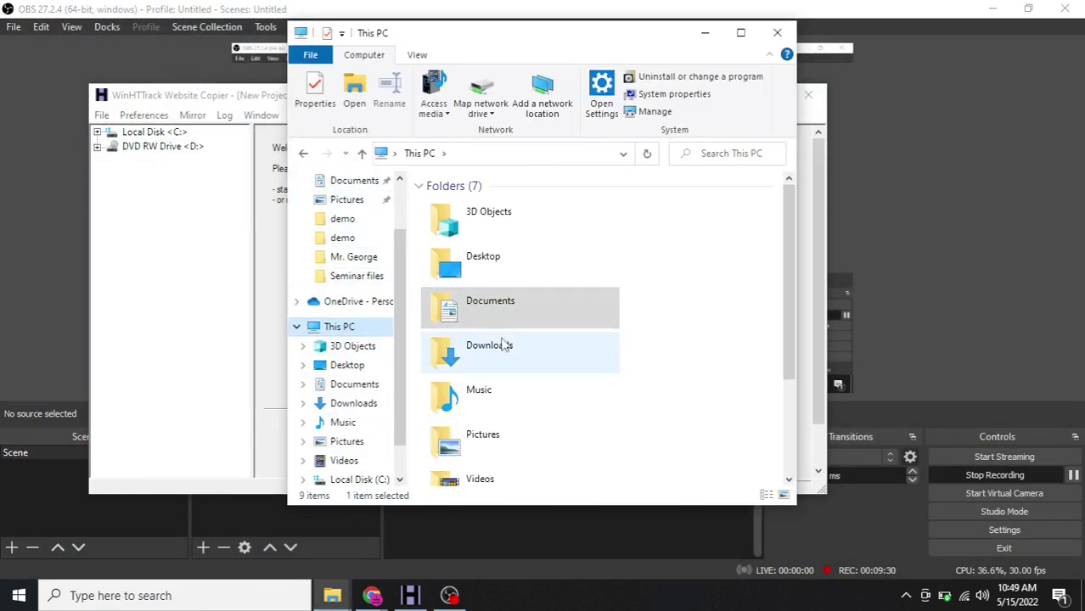
scroll(594, 357, "down", 3)
double_click(551, 425)
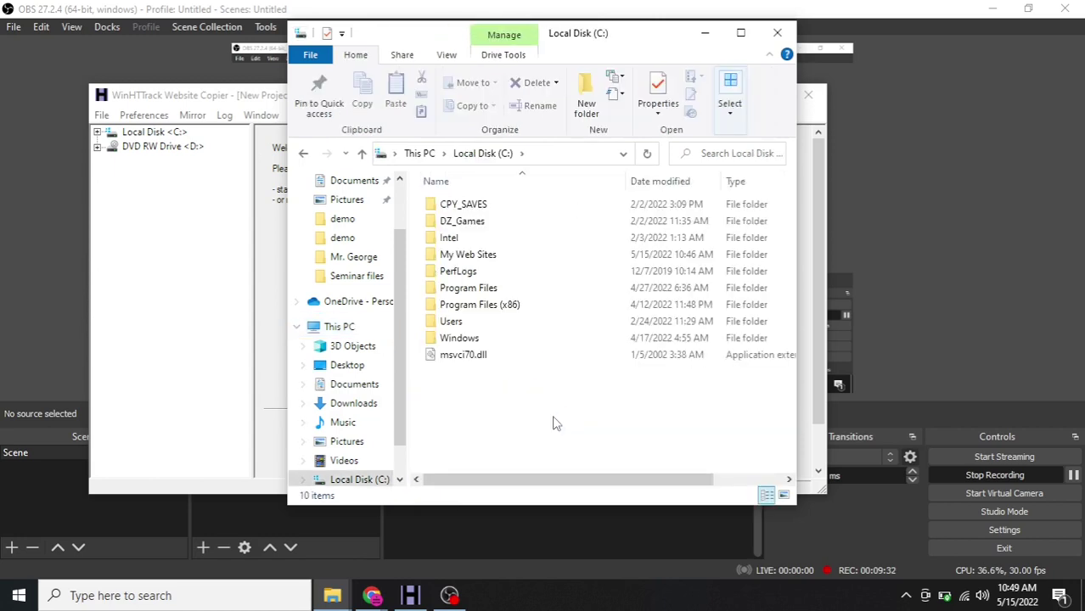
double_click(469, 256)
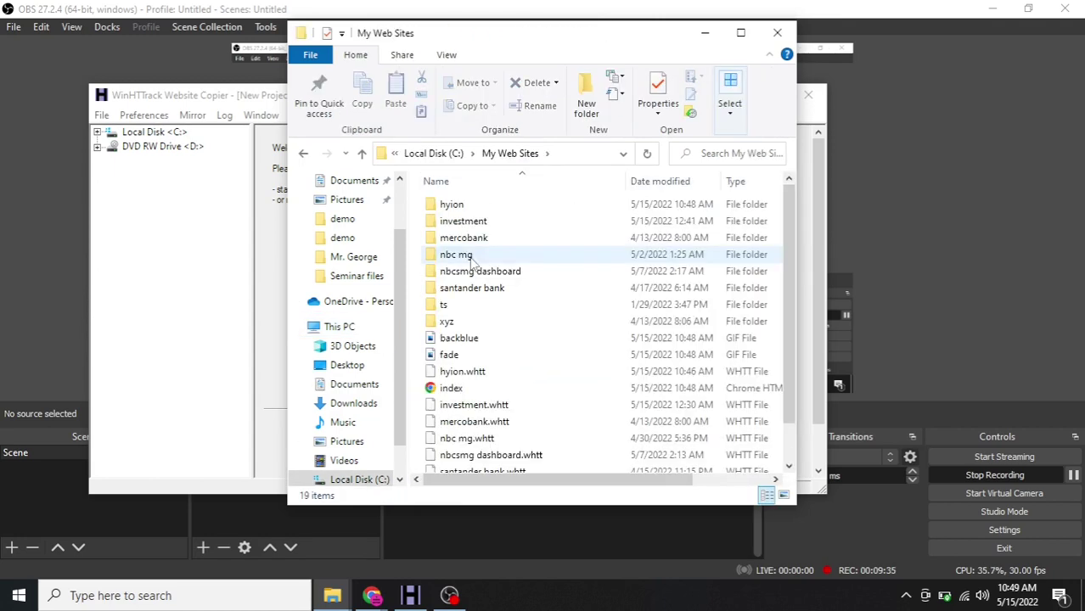
double_click(461, 209)
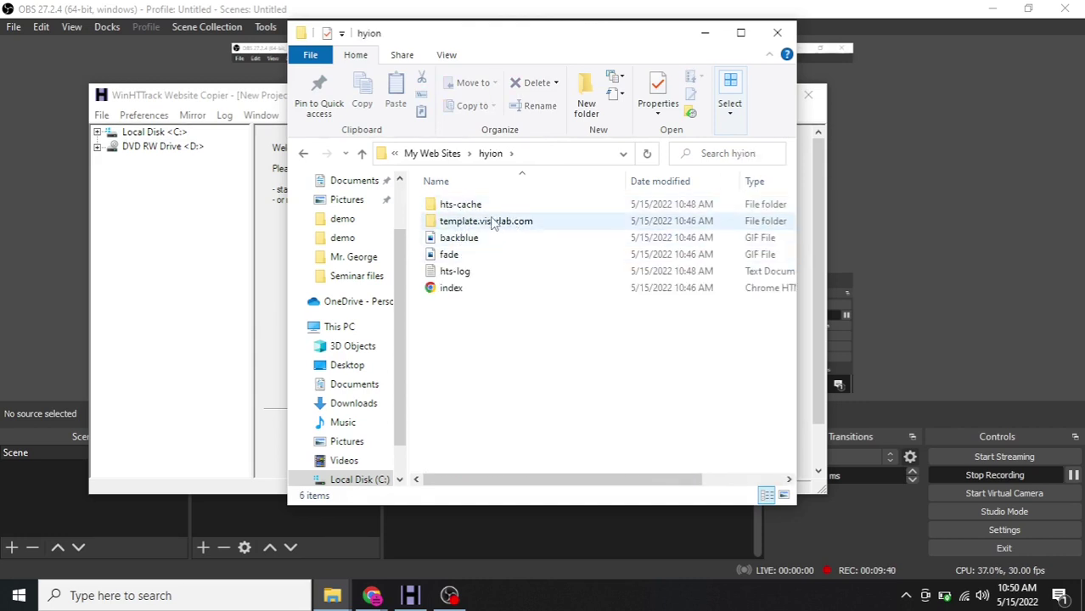
Open the demo folder under template.viserlab.com and hyion, and look through the downloaded pages in it
mouse_move(486, 227)
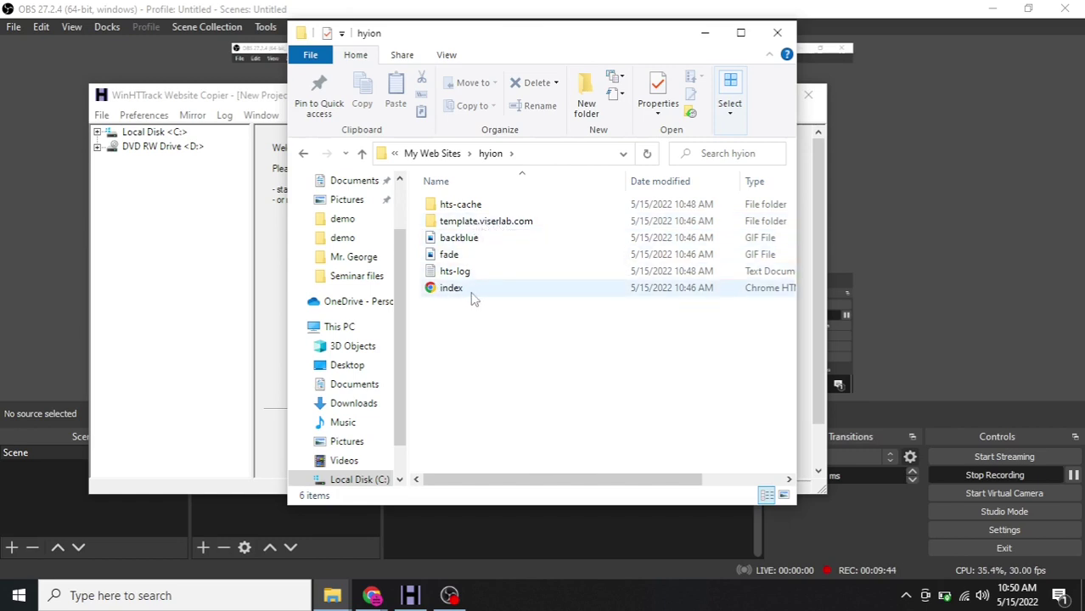
double_click(482, 223)
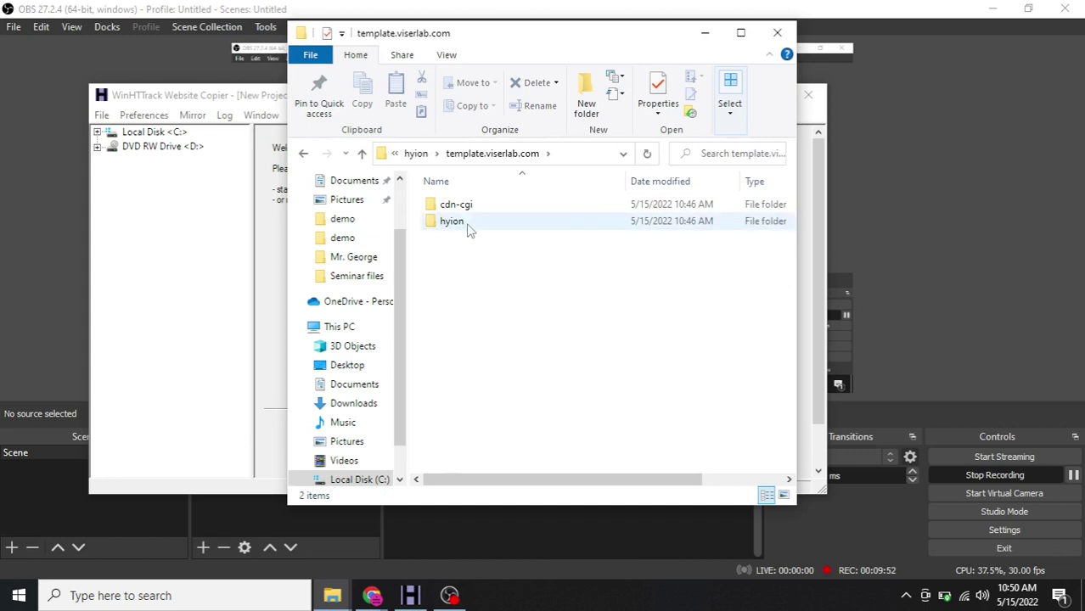
double_click(467, 222)
double_click(461, 208)
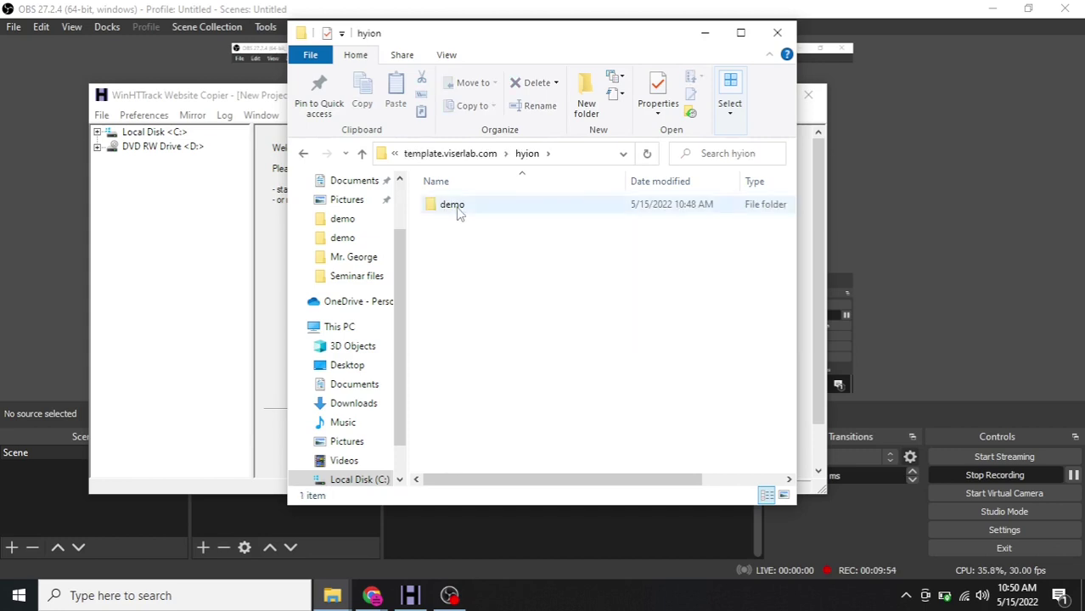
scroll(475, 254, "down", 2)
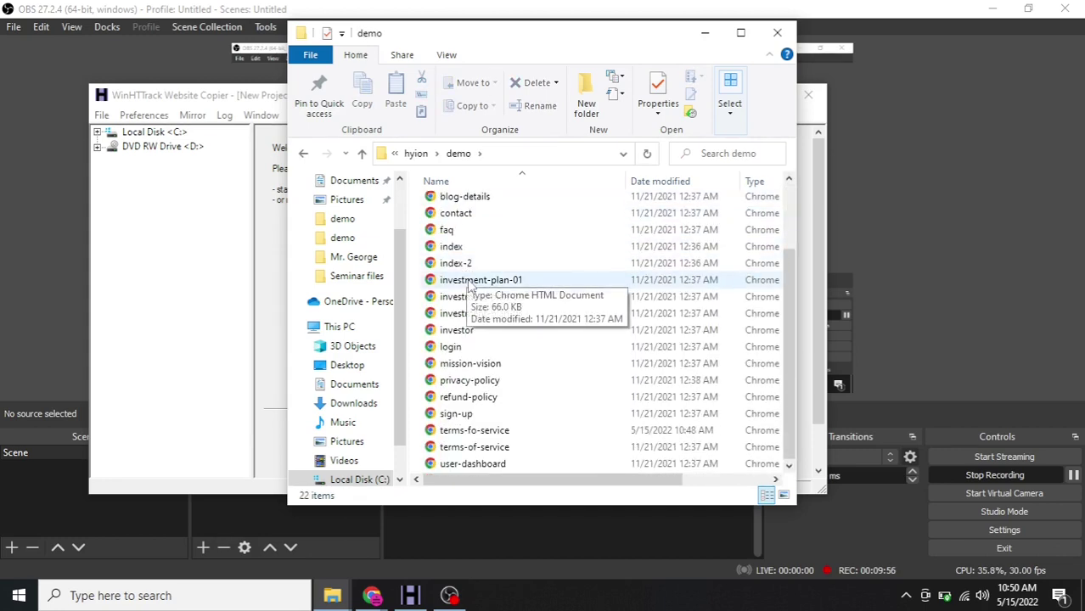
scroll(472, 292, "up", 2)
scroll(472, 292, "down", 2)
scroll(472, 292, "up", 2)
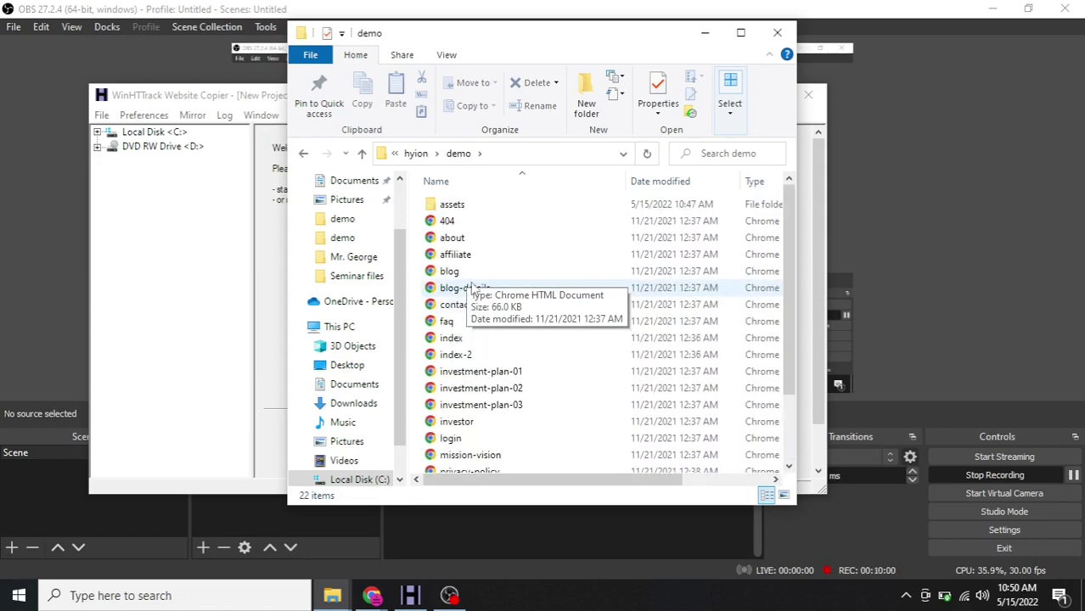
scroll(472, 285, "down", 2)
scroll(472, 285, "up", 2)
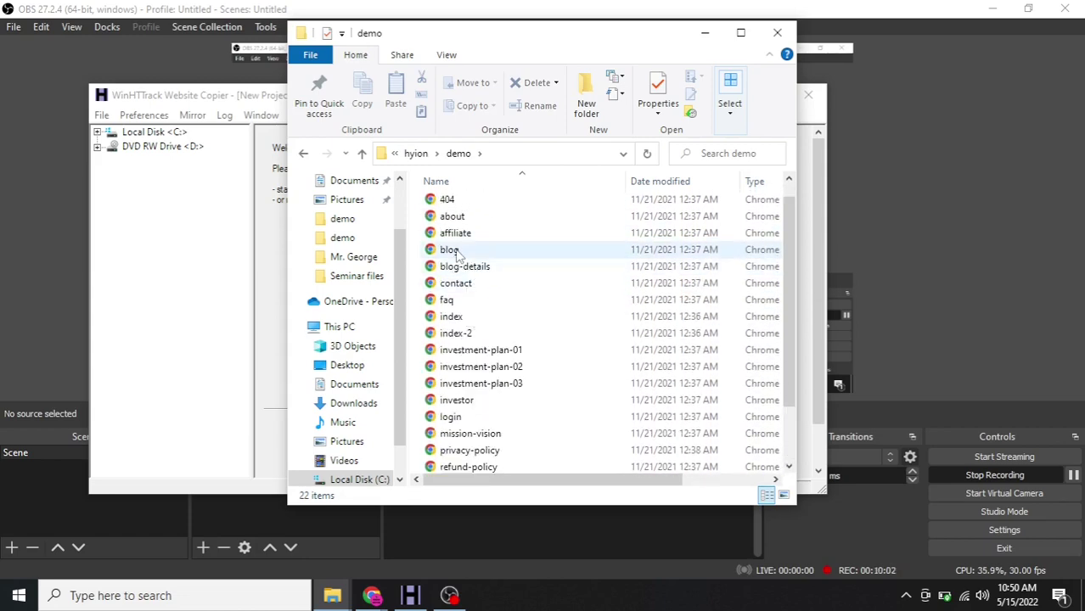
Open the downloaded blog page in Chrome and look through its whole content
double_click(457, 252)
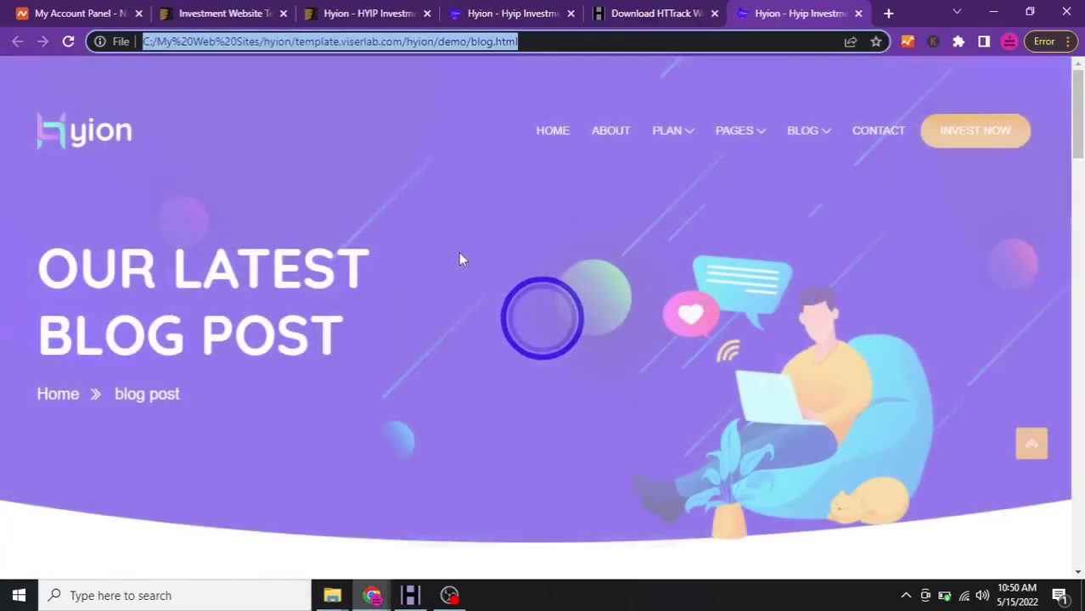
scroll(613, 267, "down", 3)
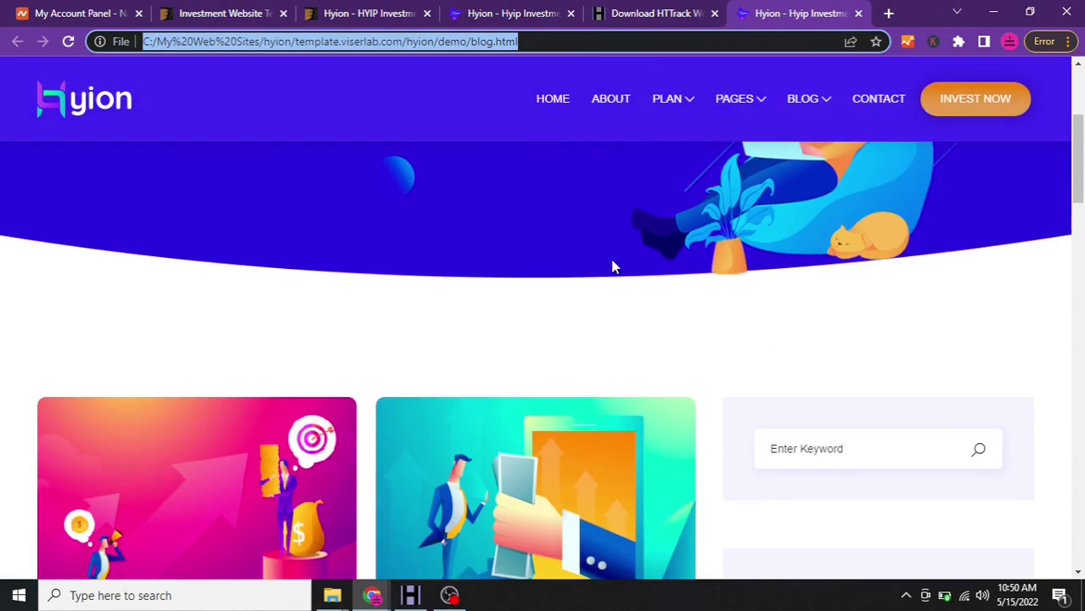
scroll(613, 266, "down", 5)
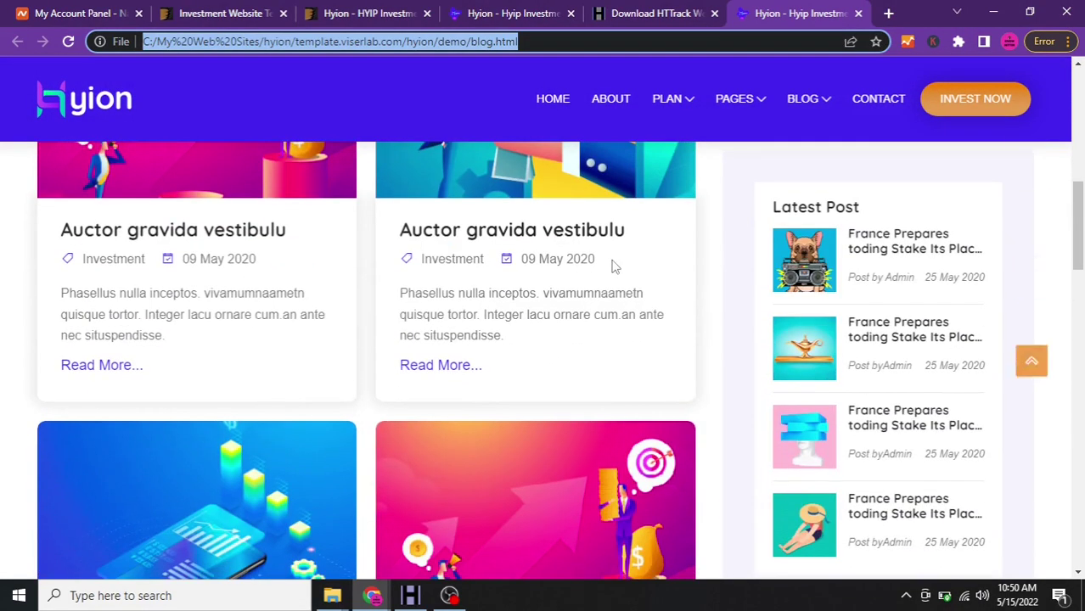
scroll(613, 267, "down", 3)
scroll(613, 267, "down", 4)
scroll(611, 260, "up", 15)
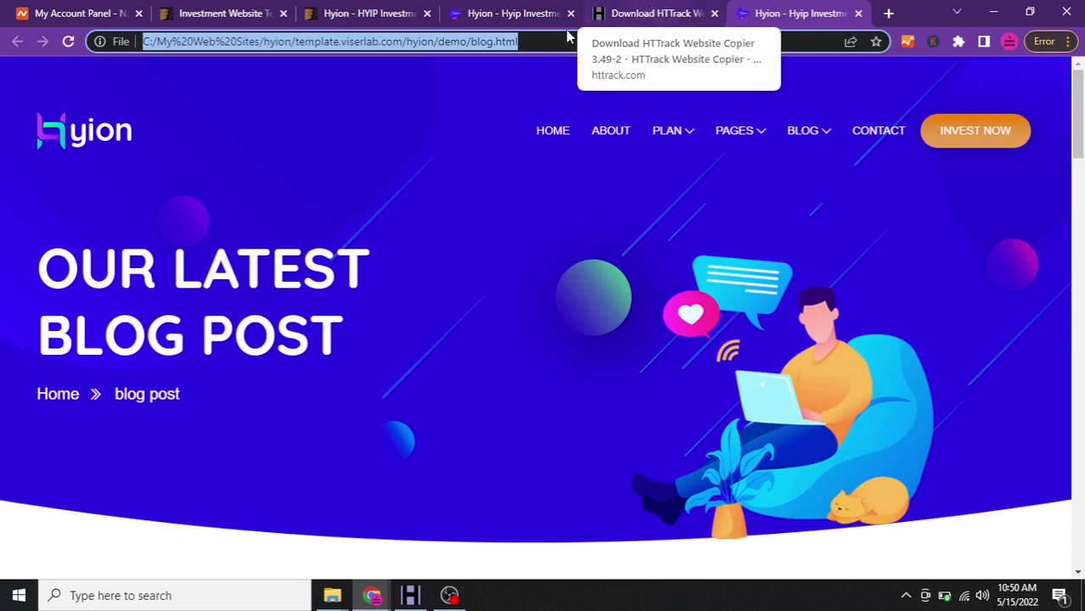
Close the HTTrack download page and examine the local file address of the offline blog page
left_click(715, 13)
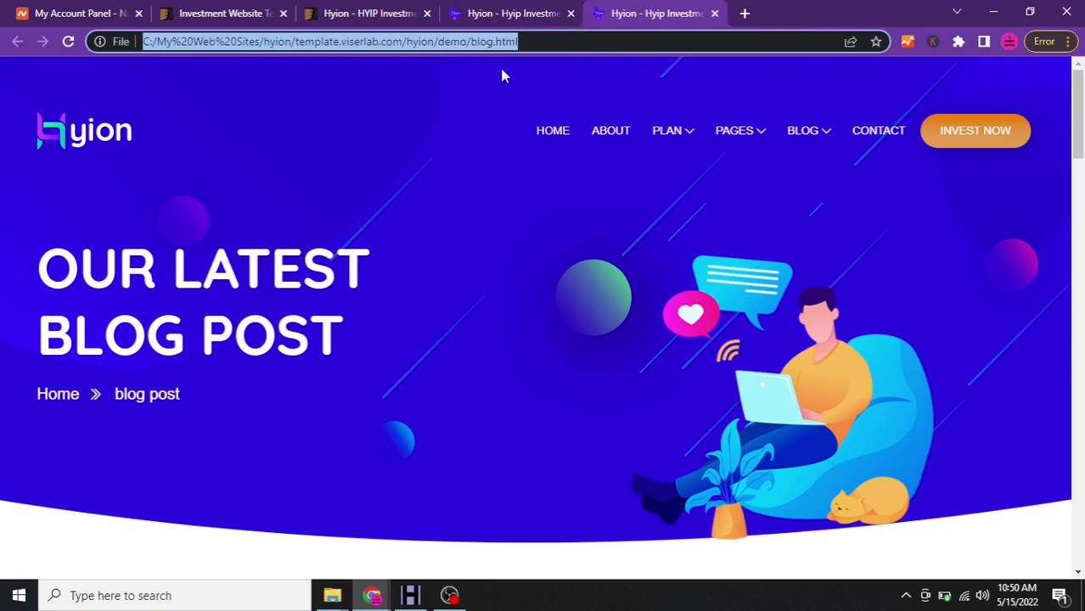
left_click(228, 42)
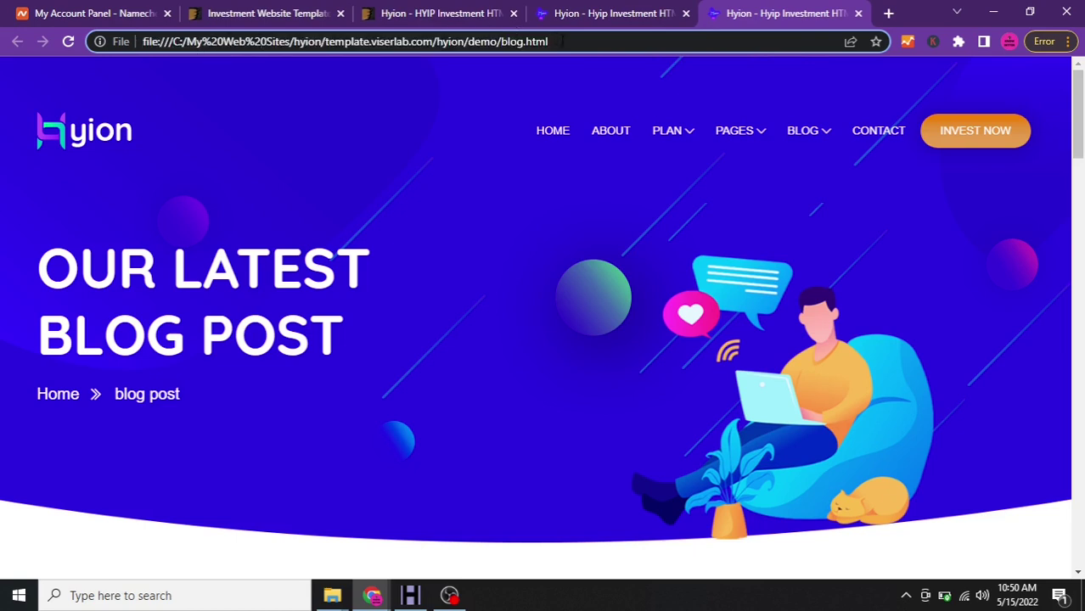
left_click_drag(560, 41, 106, 69)
left_click(396, 110)
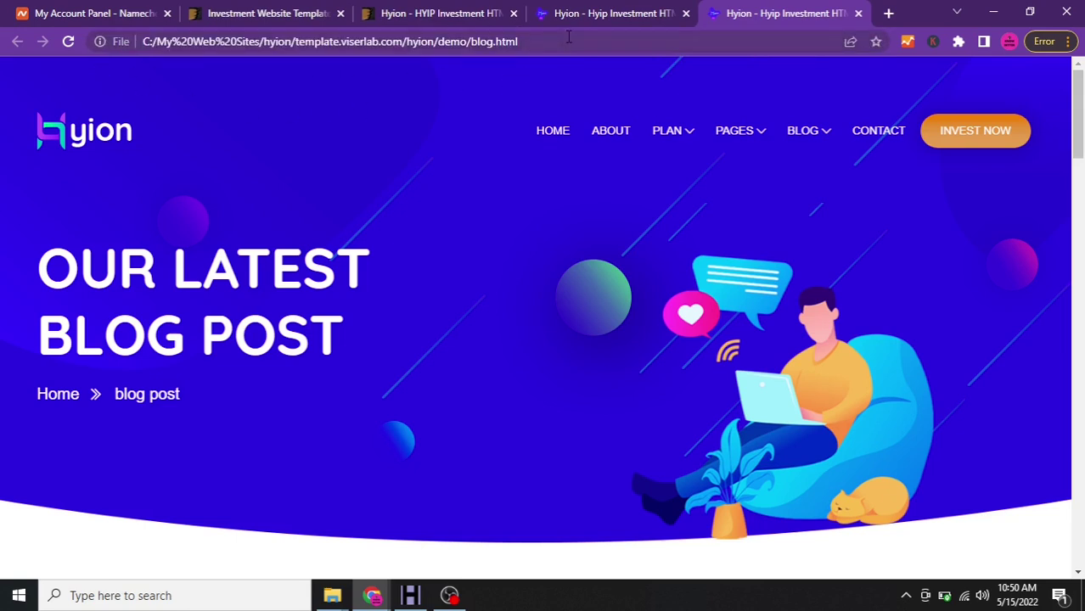
Return to the online Hyion demo, check its web address, and look through its blog page
left_click(584, 16)
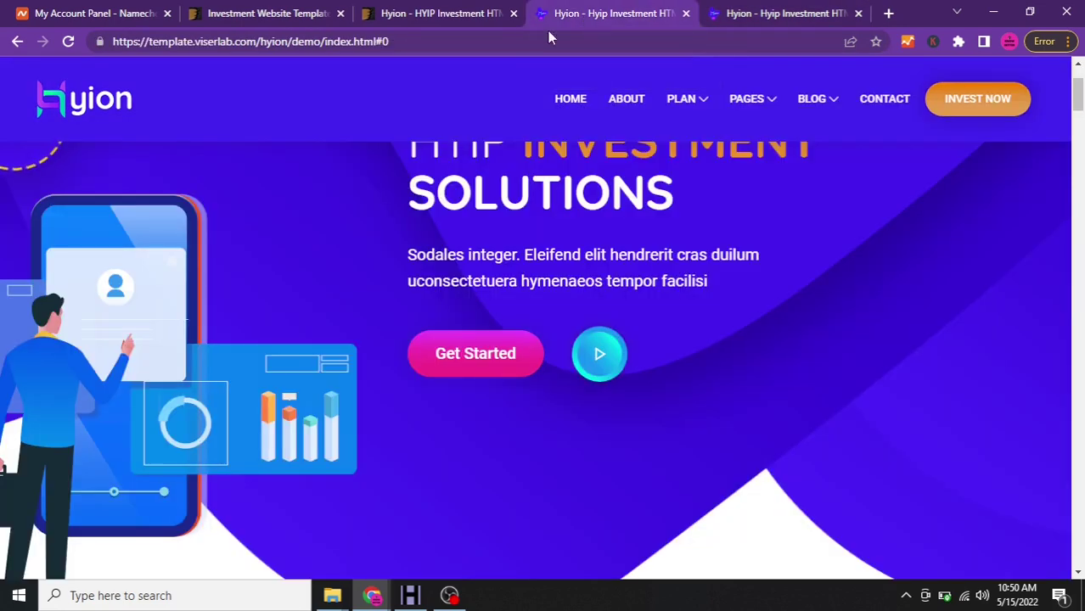
left_click(245, 49)
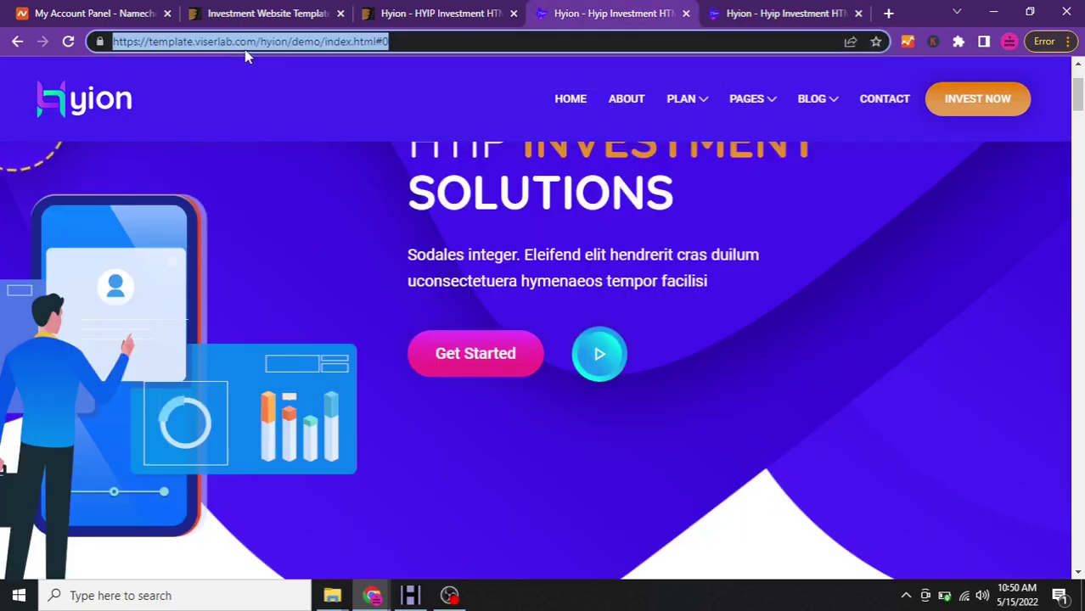
left_click(408, 87)
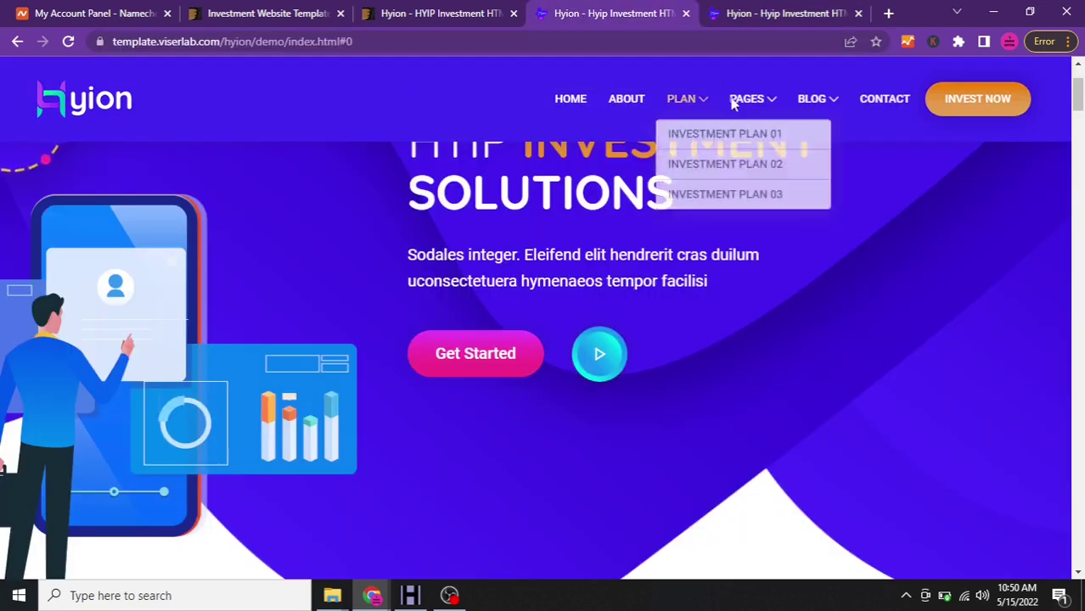
mouse_move(811, 119)
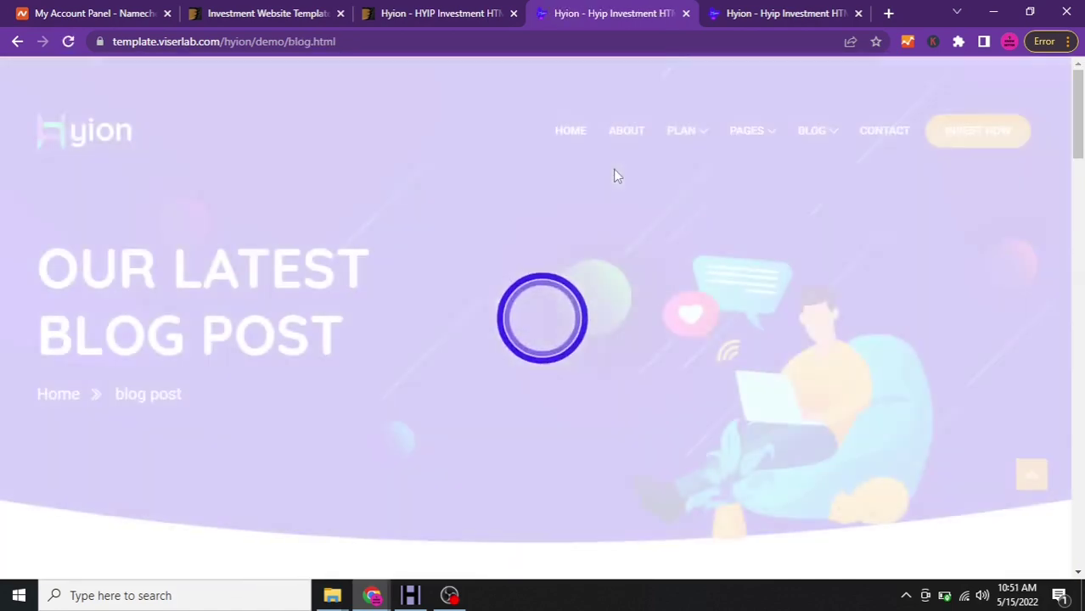
scroll(295, 301, "down", 5)
scroll(296, 304, "up", 5)
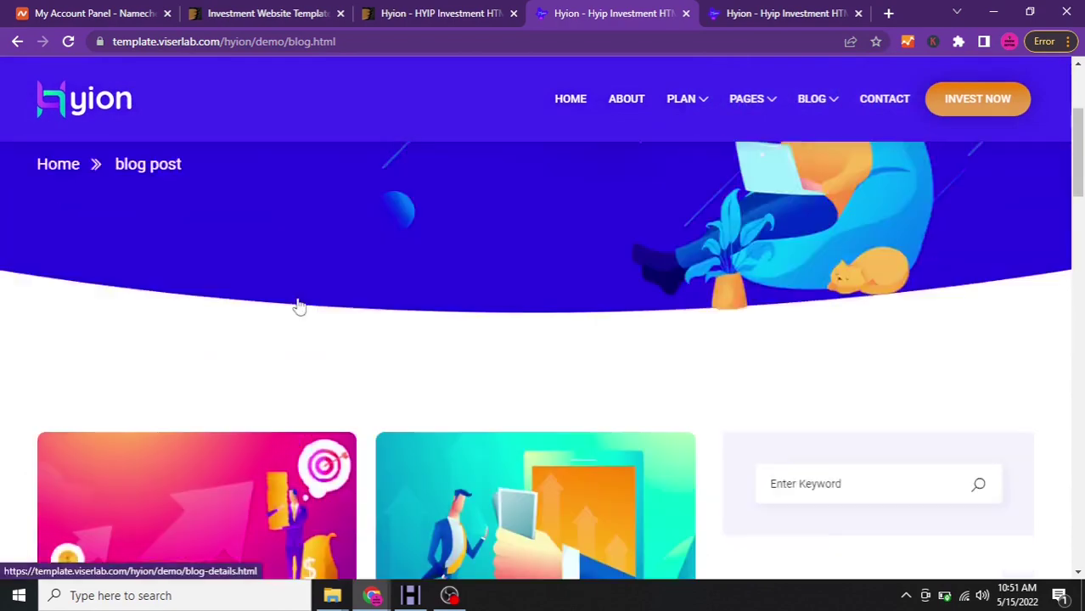
scroll(299, 306, "down", 15)
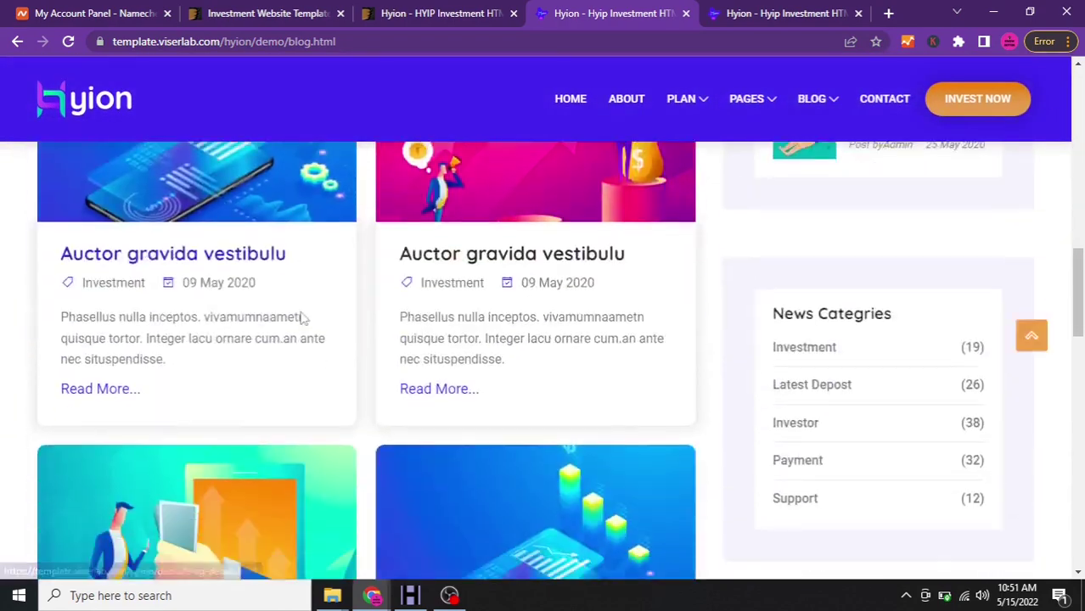
scroll(302, 320, "up", 15)
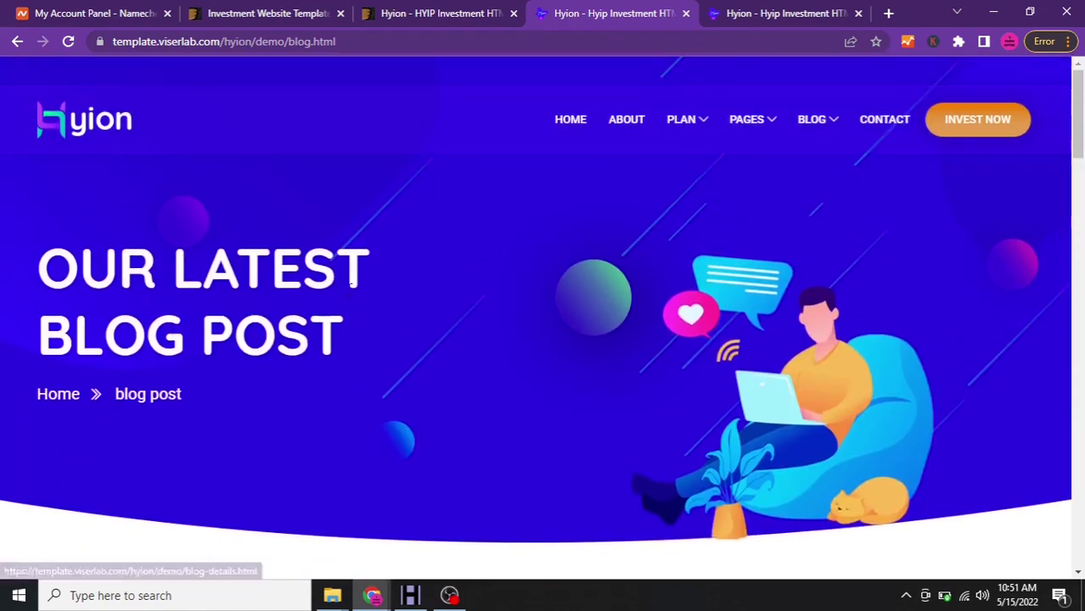
Return to the offline blog page and compare its content with the online version
left_click(760, 19)
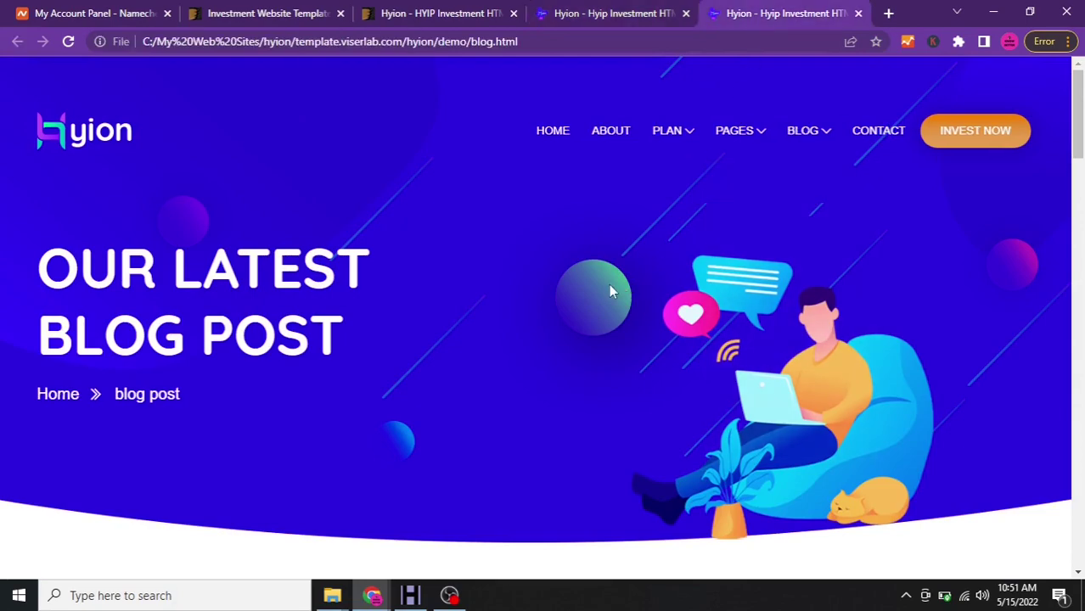
scroll(592, 288, "down", 5)
scroll(592, 291, "down", 15)
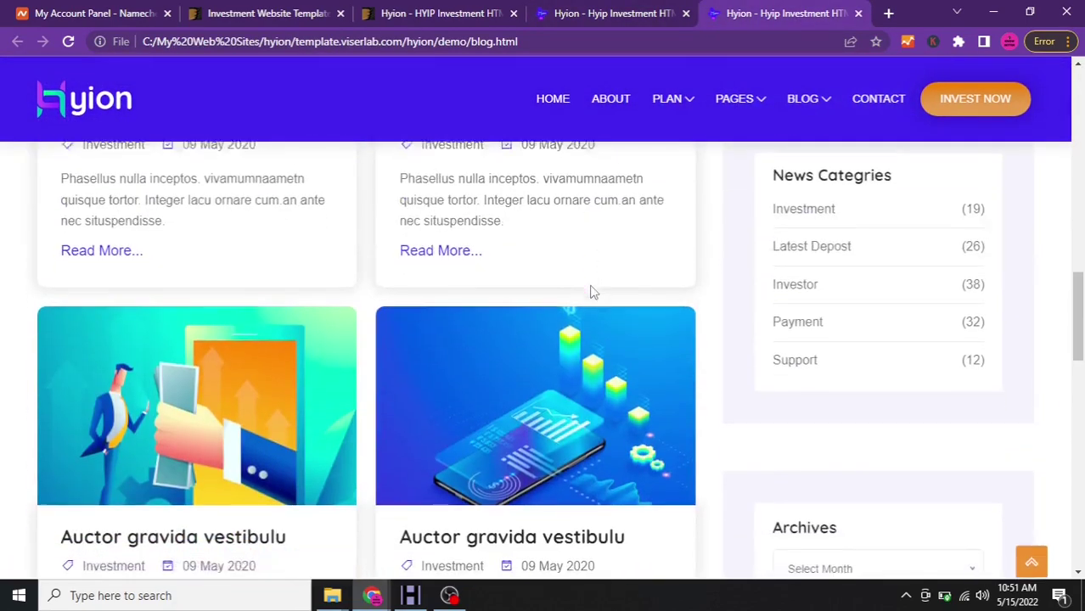
scroll(592, 291, "up", 20)
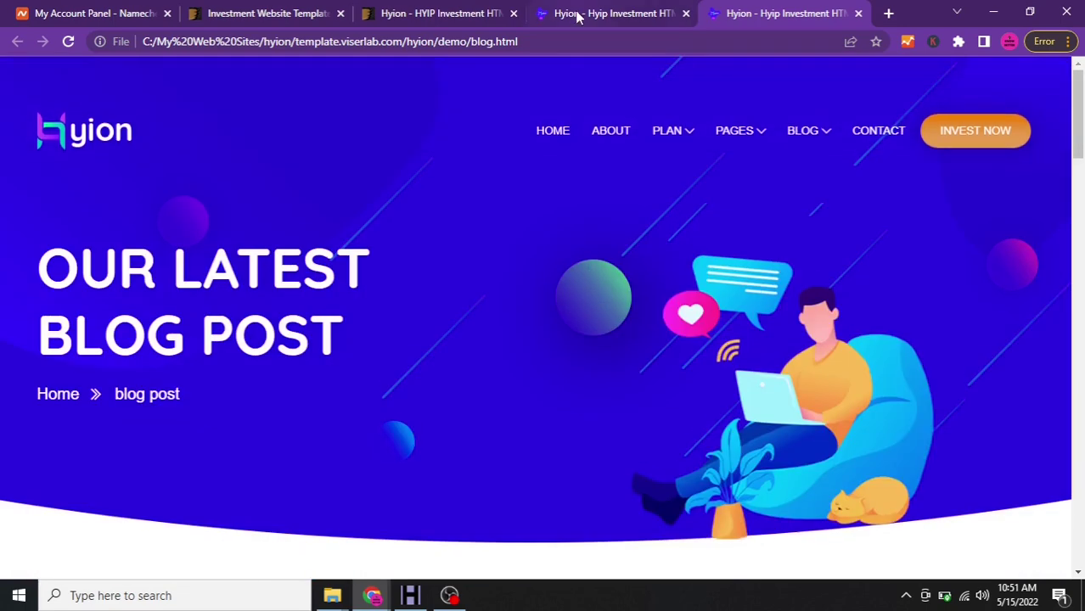
Open the home page of the online Hyion demo and view its opening section
left_click(577, 14)
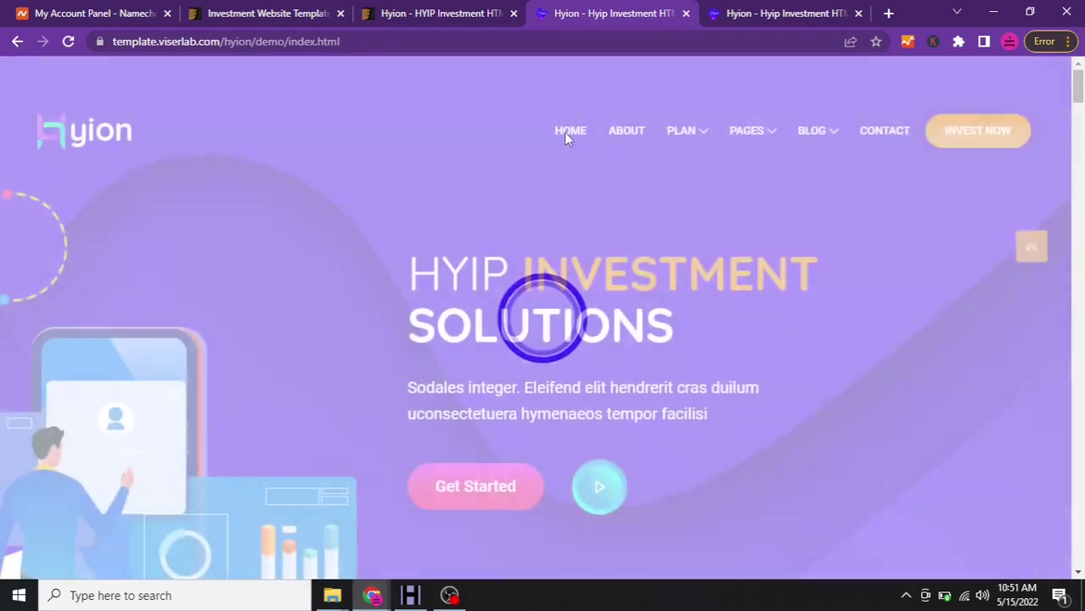
scroll(569, 208, "down", 3)
scroll(594, 187, "up", 3)
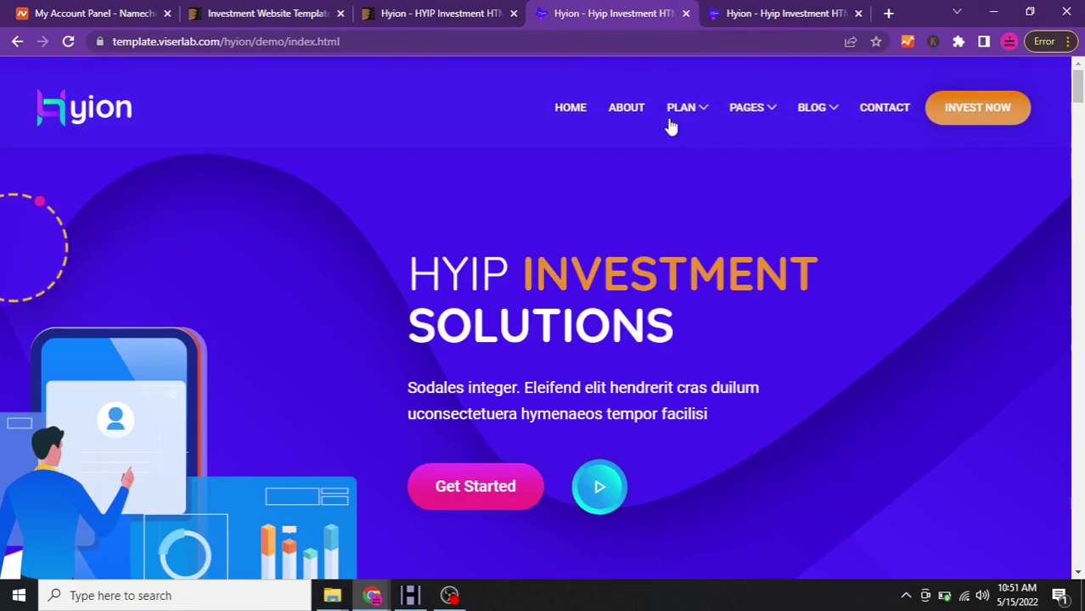
Open the home page of the offline Hyion copy and look through its first sections
left_click(775, 17)
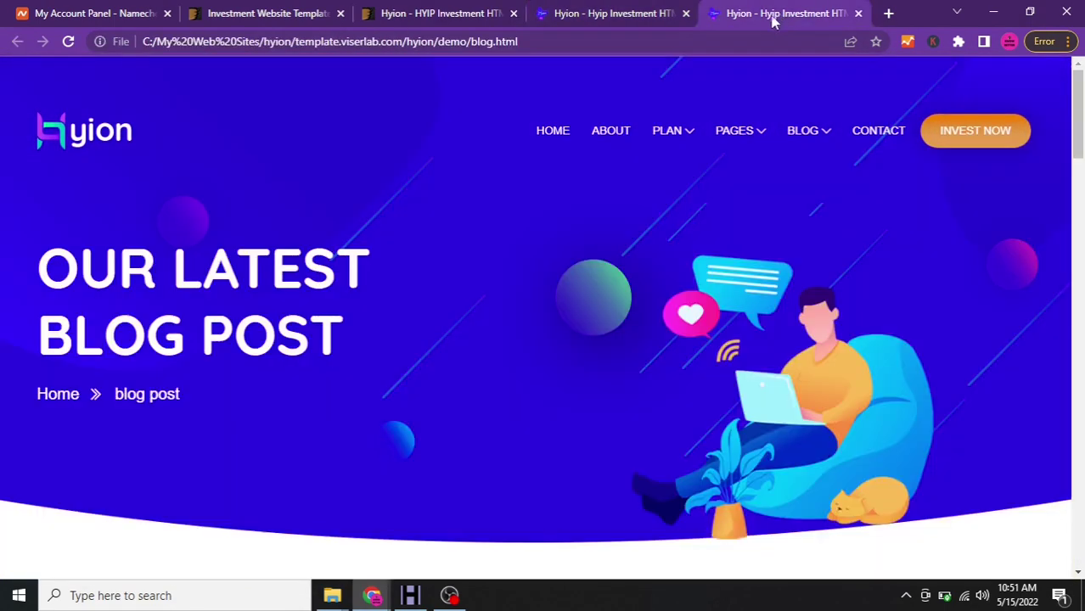
left_click(558, 133)
scroll(593, 212, "down", 8)
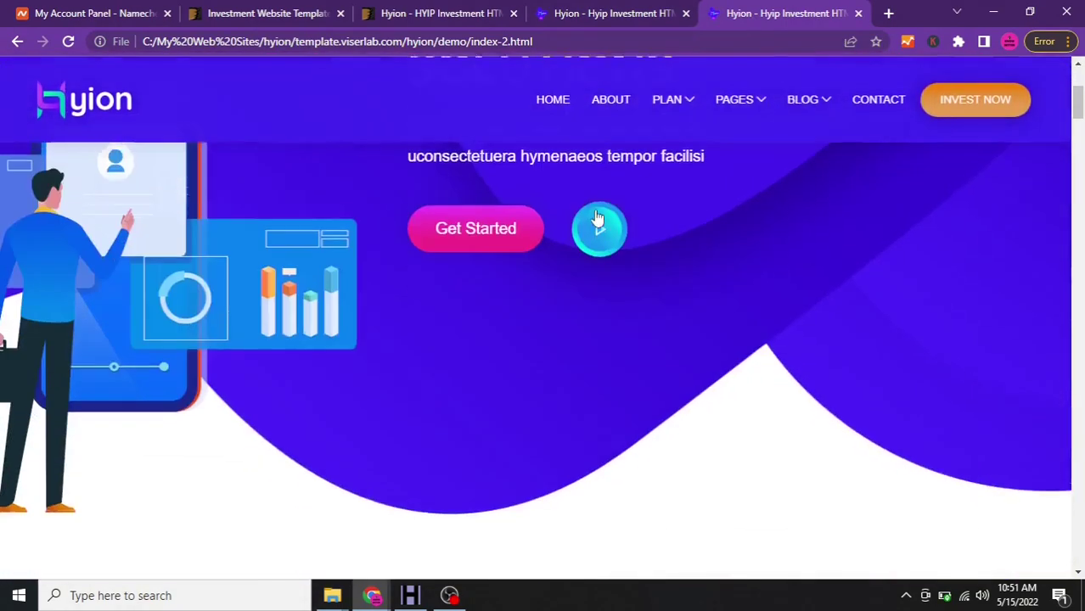
scroll(596, 217, "up", 3)
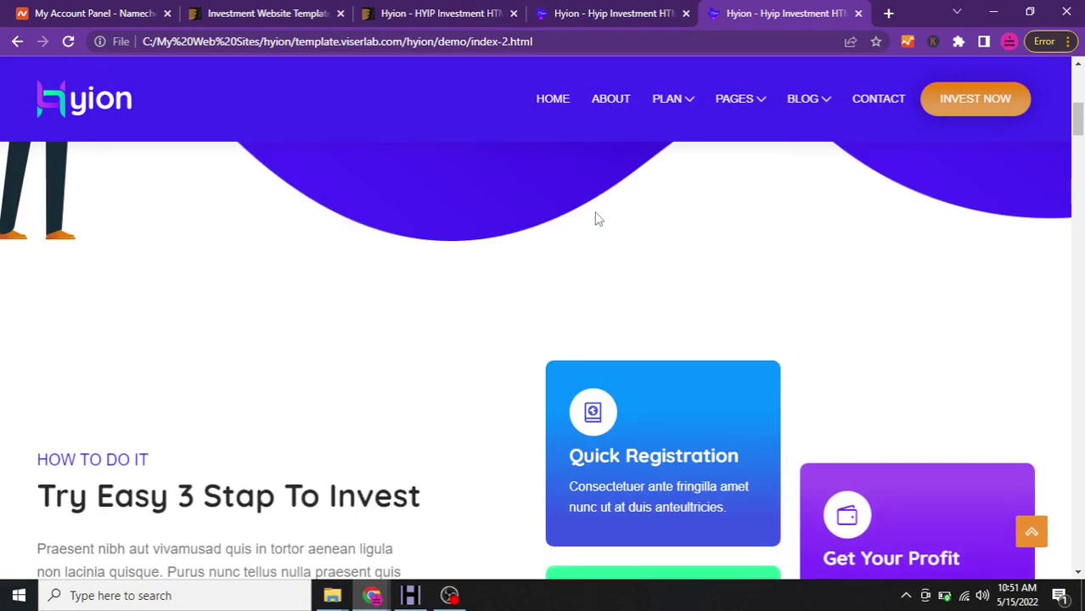
scroll(596, 218, "down", 3)
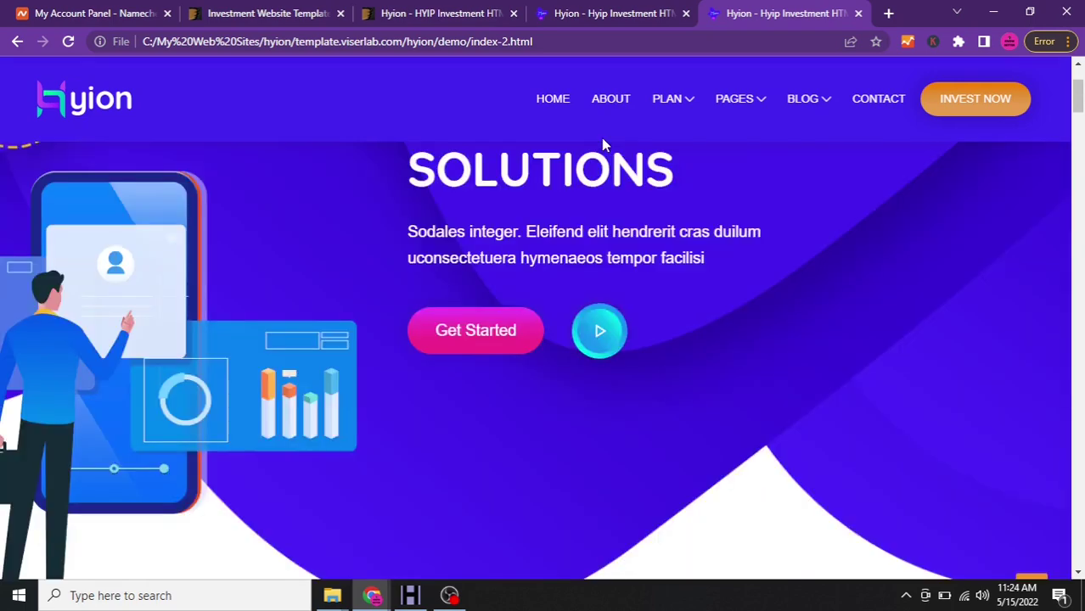
Return to the online Hyion home page and look through its sections from the opening banner to the investment counters
scroll(602, 141, "up", 2)
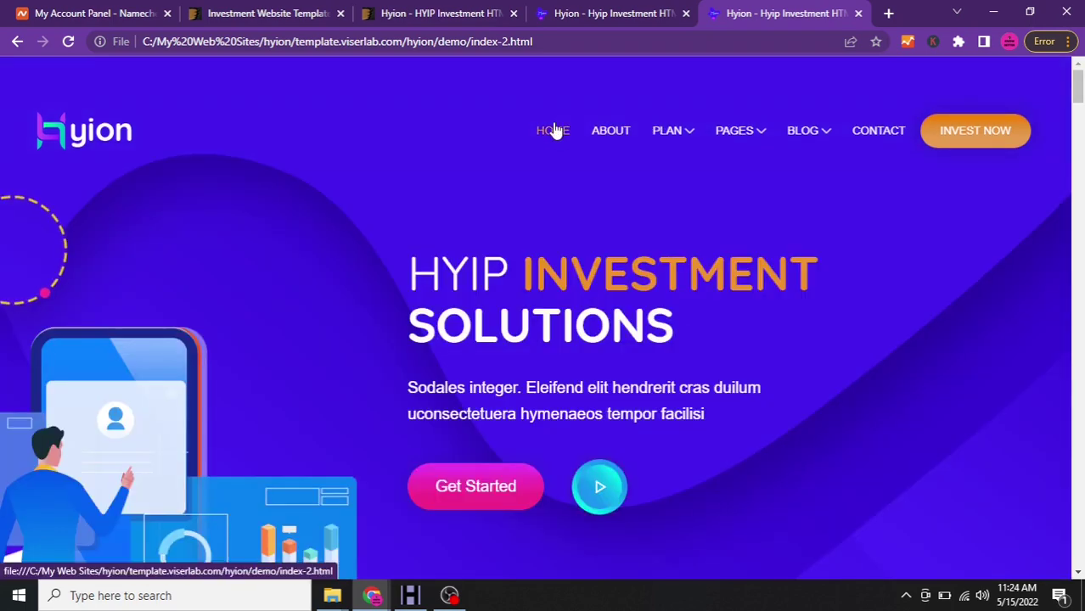
left_click(614, 14)
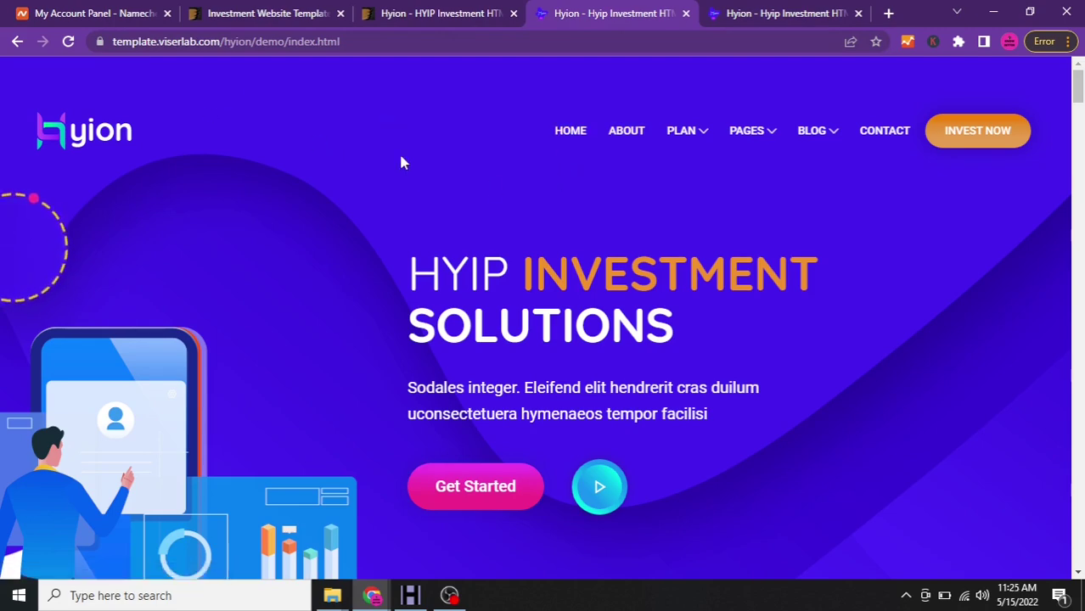
scroll(460, 190, "down", 10)
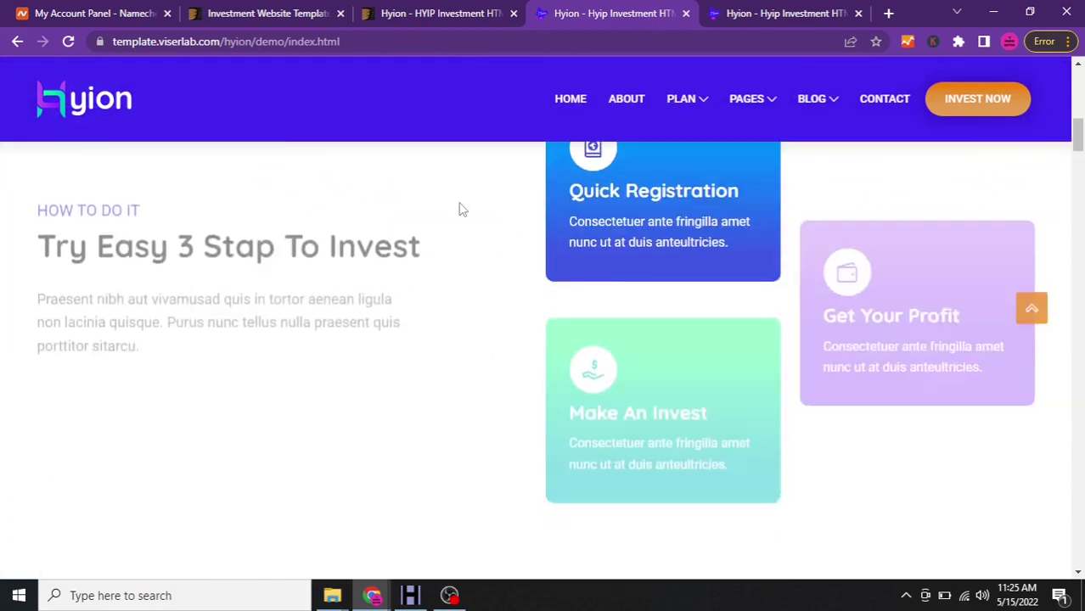
scroll(460, 212, "down", 3)
scroll(457, 213, "down", 10)
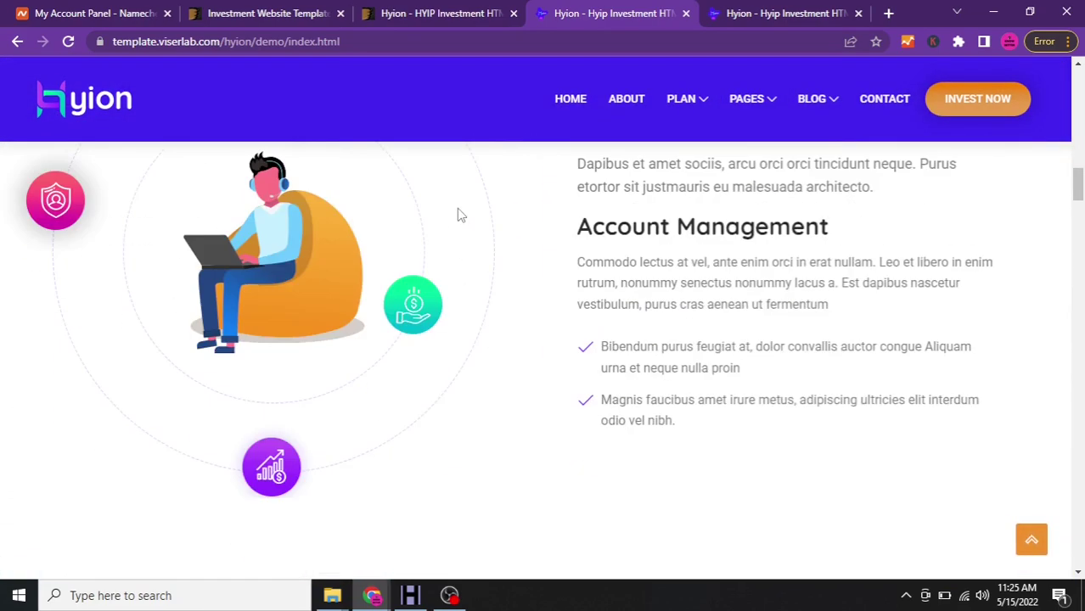
scroll(457, 214, "down", 10)
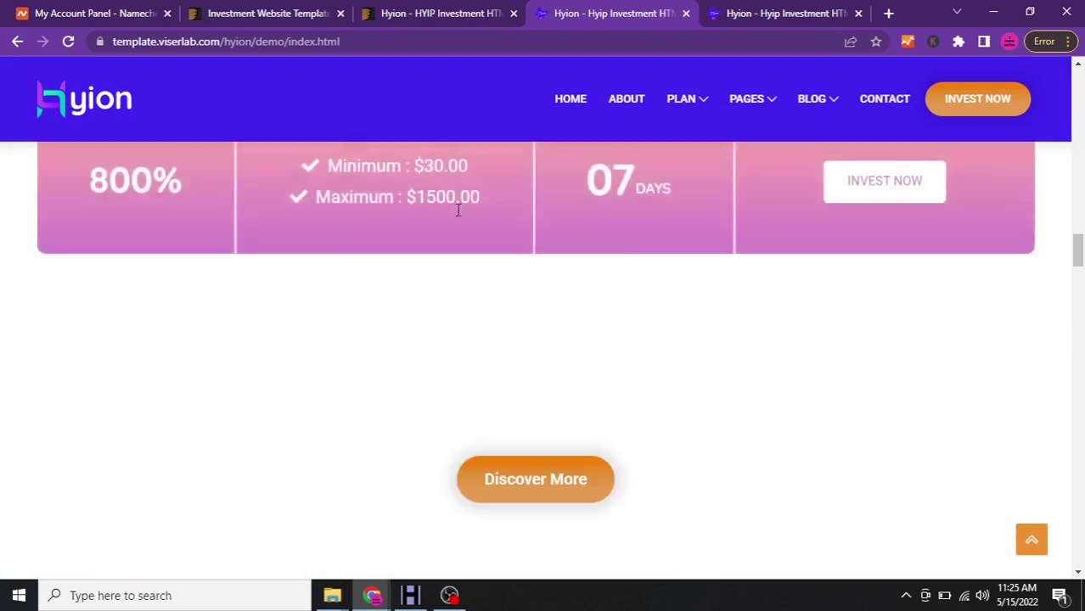
scroll(458, 211, "up", 5)
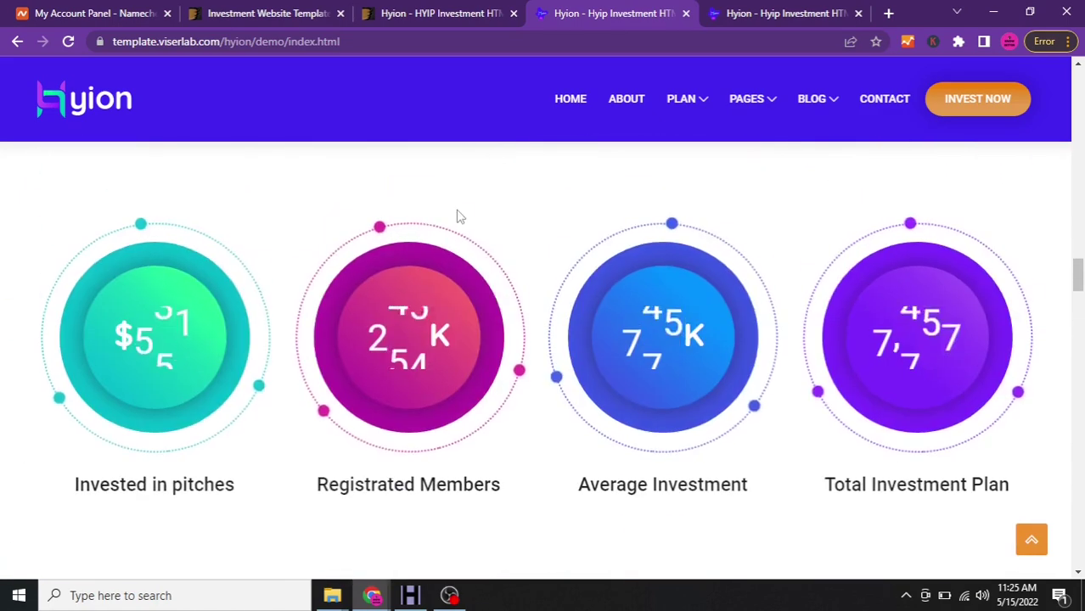
Return to the offline Hyion home page, check its local file address, and look through its sections down to the investment counters
left_click(772, 18)
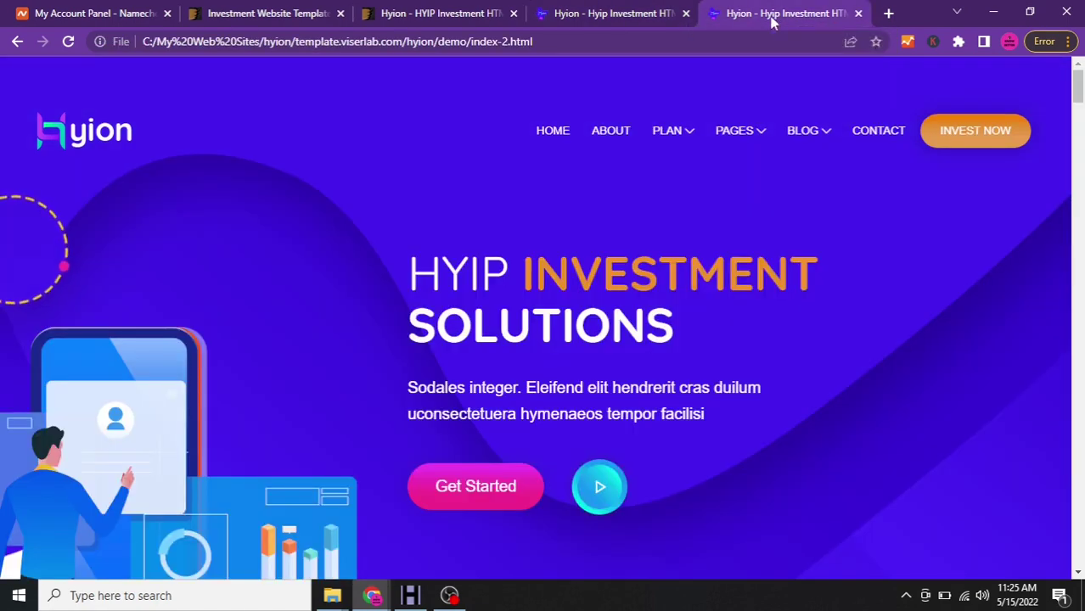
scroll(637, 286, "down", 8)
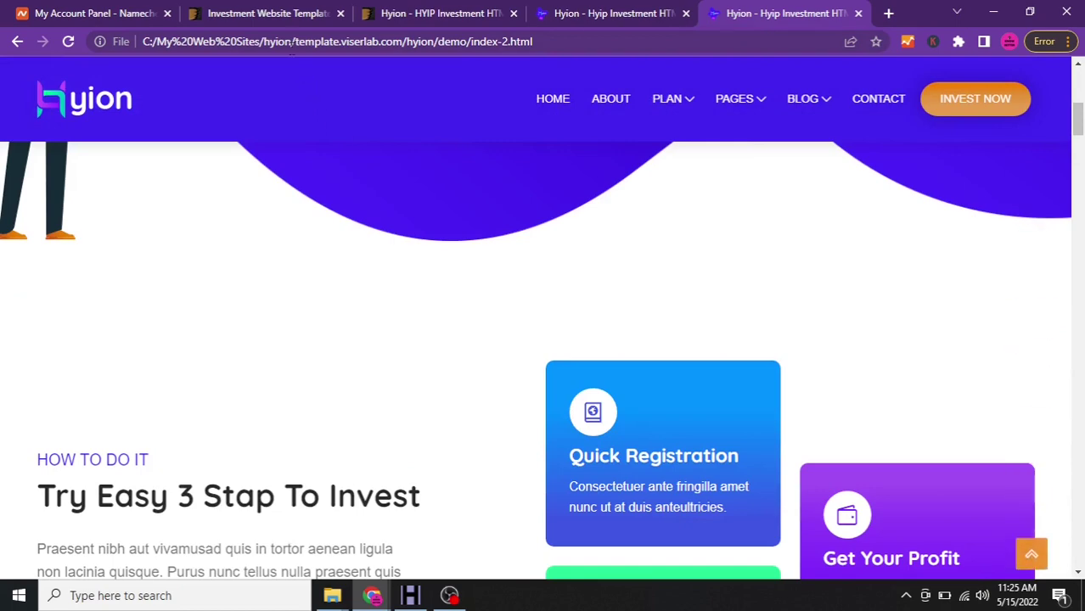
left_click(289, 44)
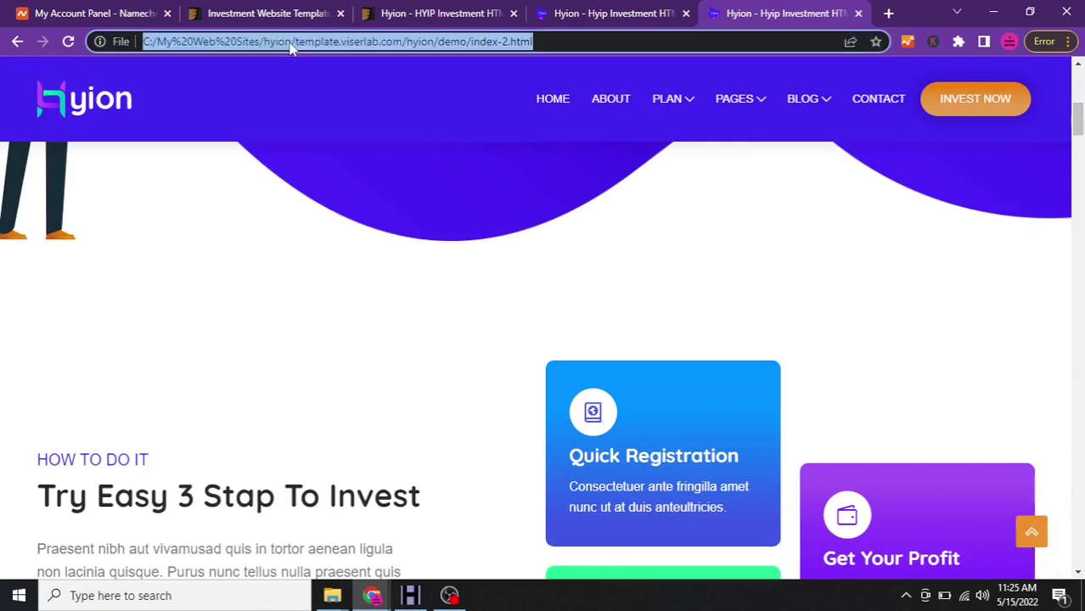
left_click(261, 211)
scroll(359, 297, "down", 10)
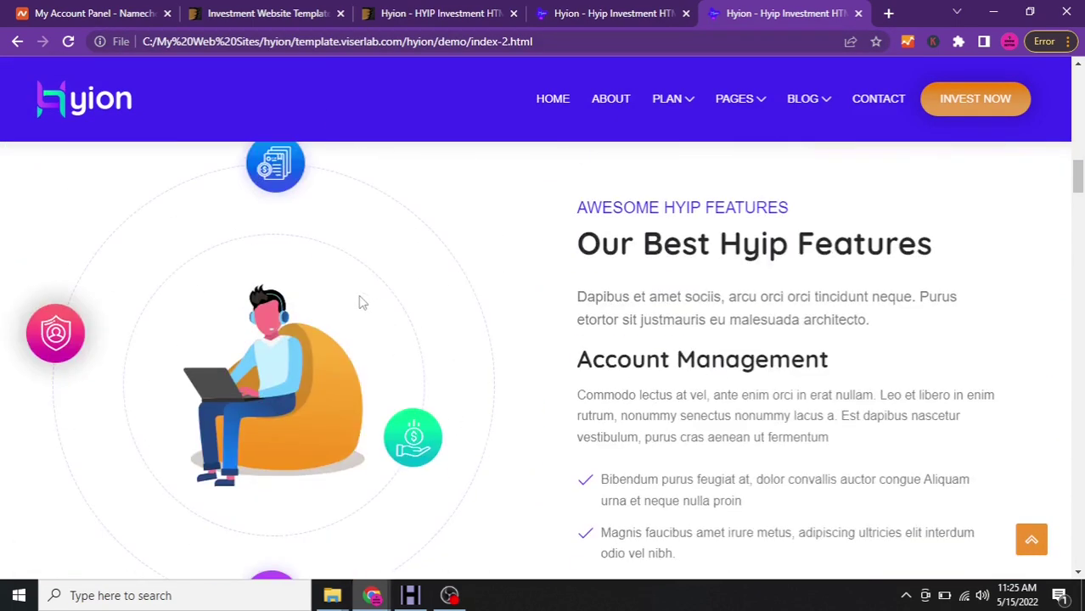
scroll(360, 301, "down", 12)
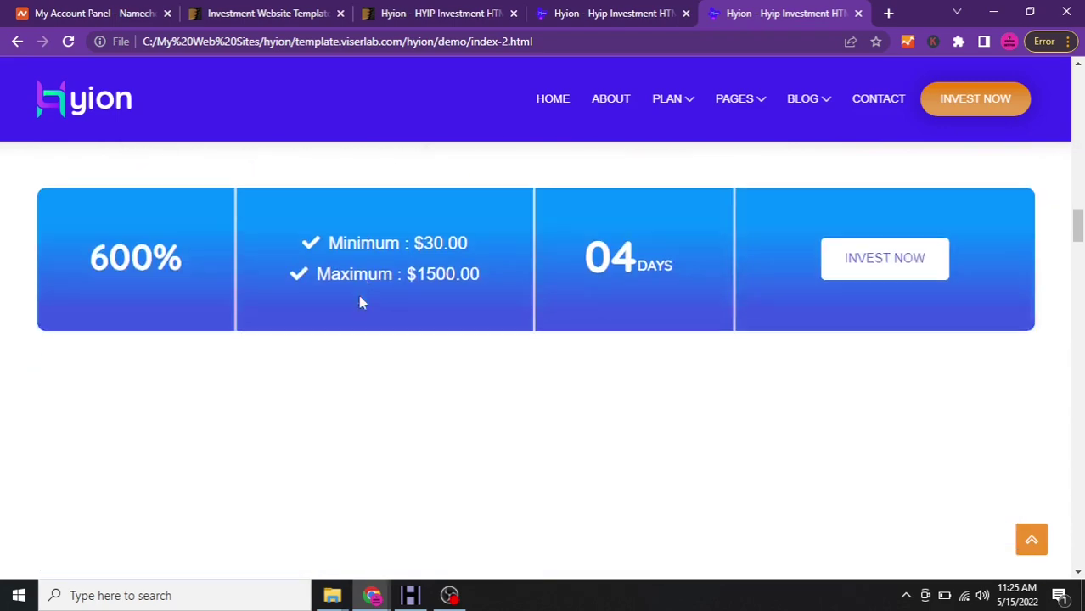
scroll(358, 303, "down", 8)
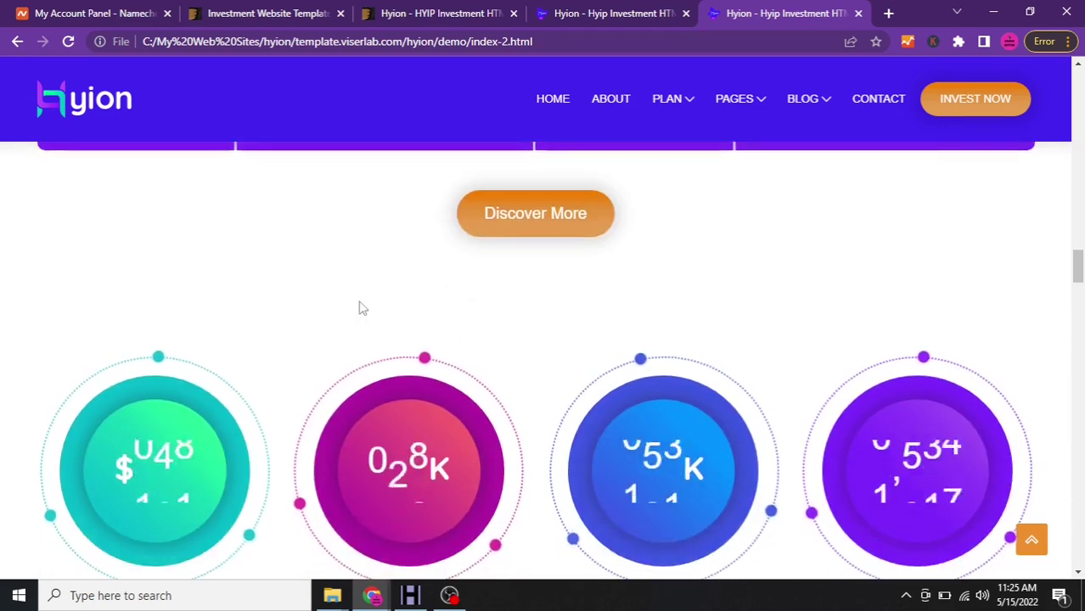
scroll(359, 303, "down", 2)
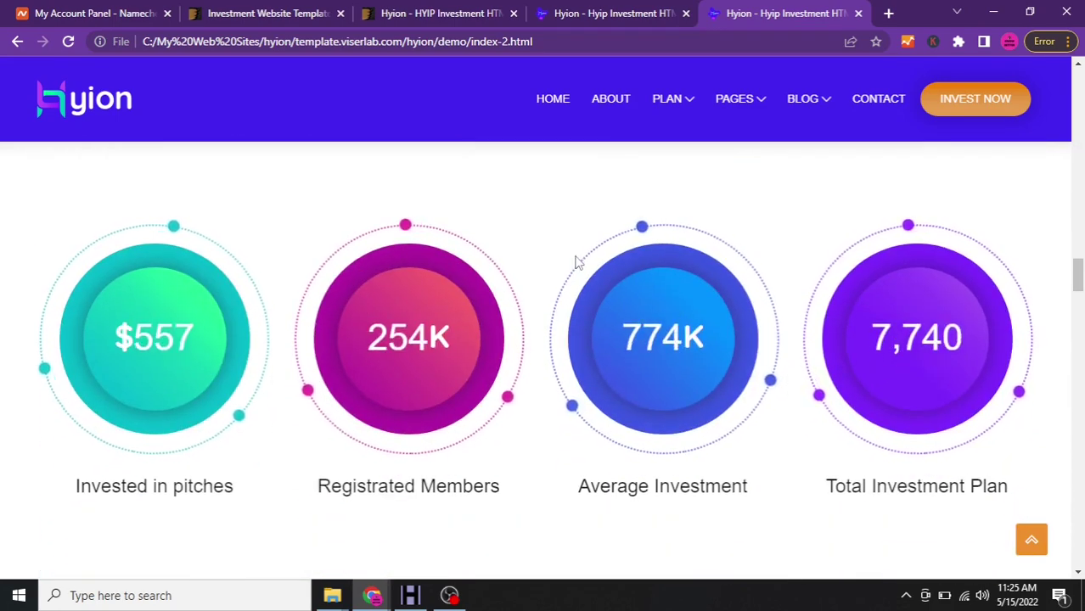
Examine the Why Choose Us and client feedback sections of the offline home page
scroll(686, 266, "down", 5)
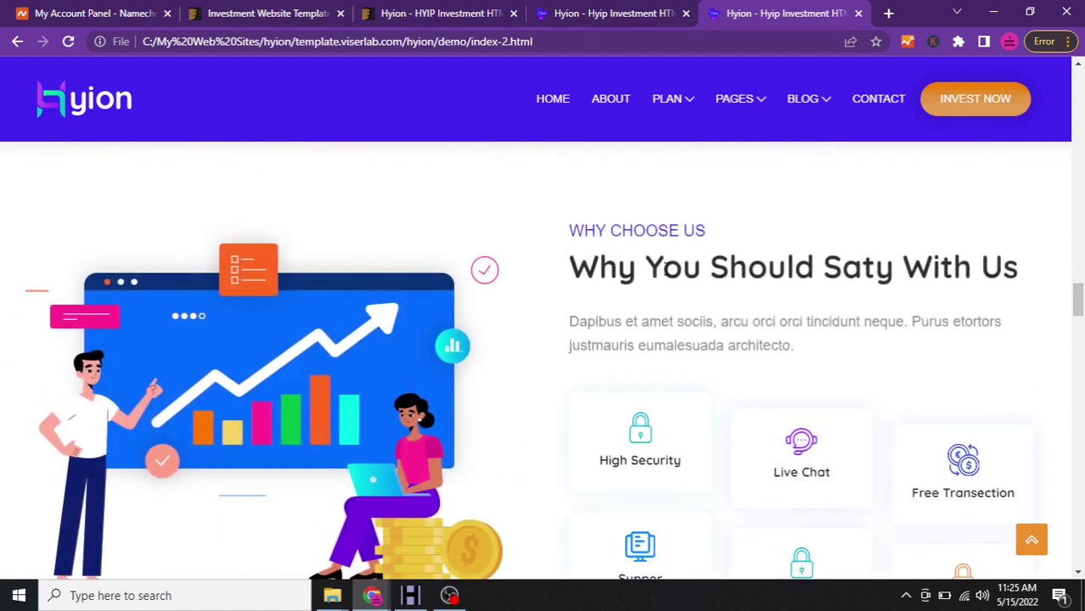
scroll(665, 270, "down", 5)
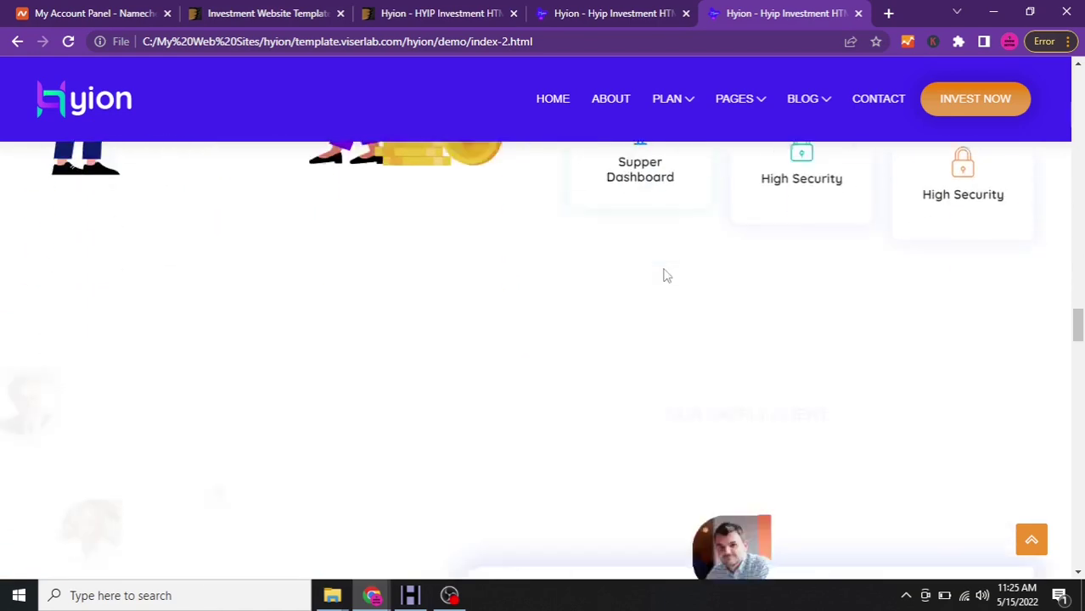
scroll(664, 276, "down", 2)
scroll(667, 274, "down", 2)
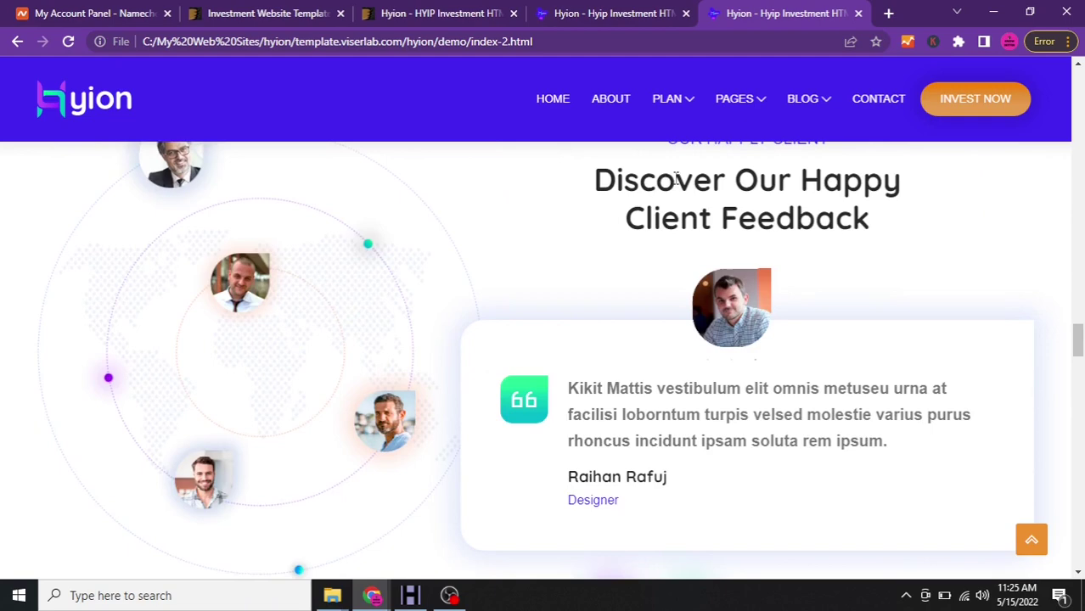
Compare with the Why Choose Us and client feedback sections of the online Hyion home page
left_click(624, 23)
scroll(604, 257, "down", 5)
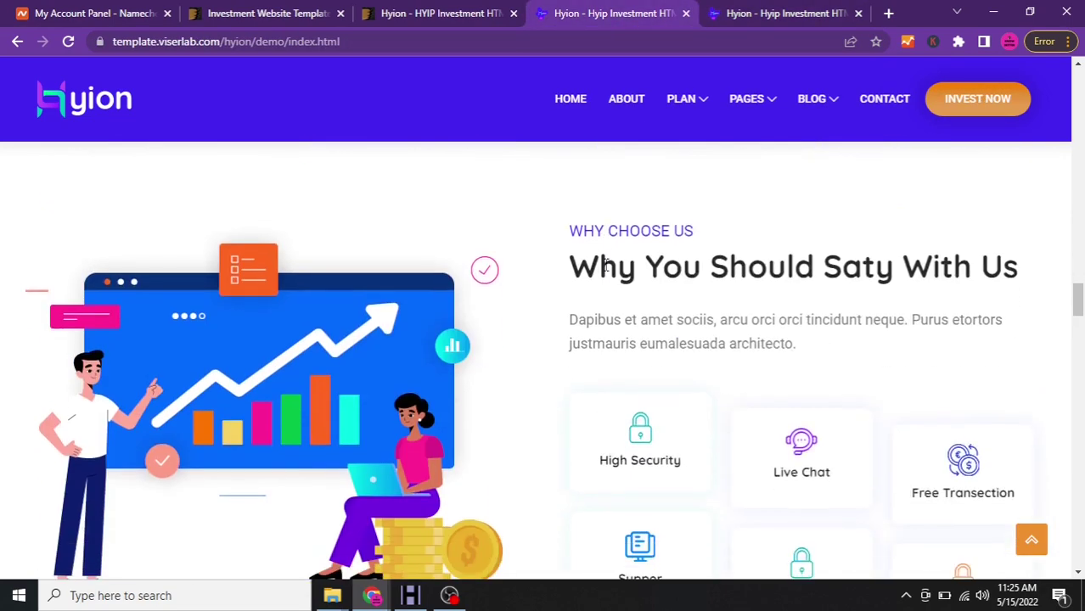
scroll(606, 268, "down", 4)
scroll(608, 270, "down", 2)
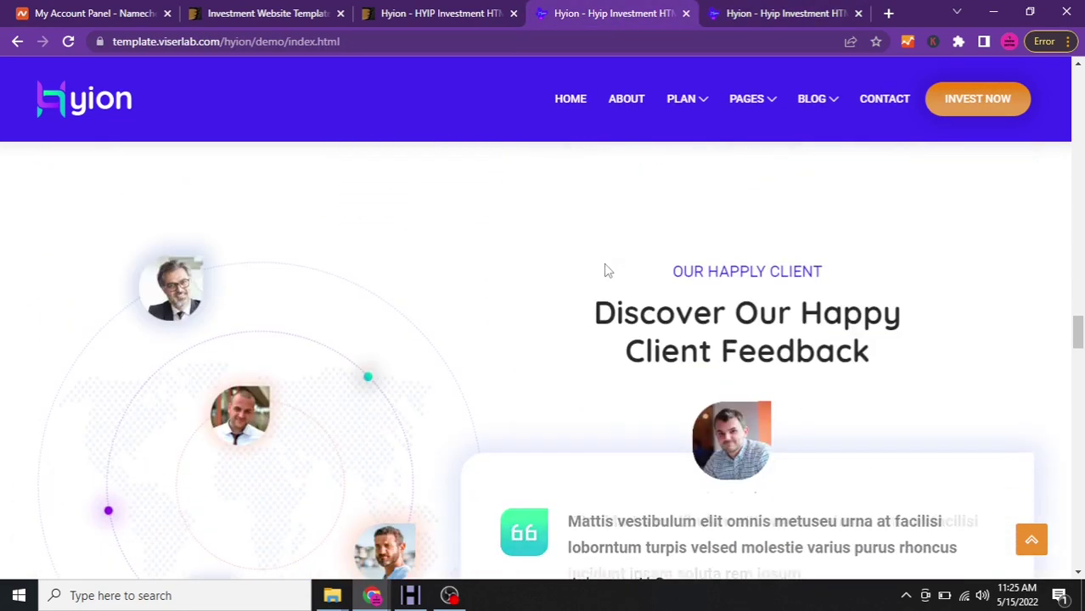
Go back to the offline home page and review its Why Choose Us section again
left_click(758, 17)
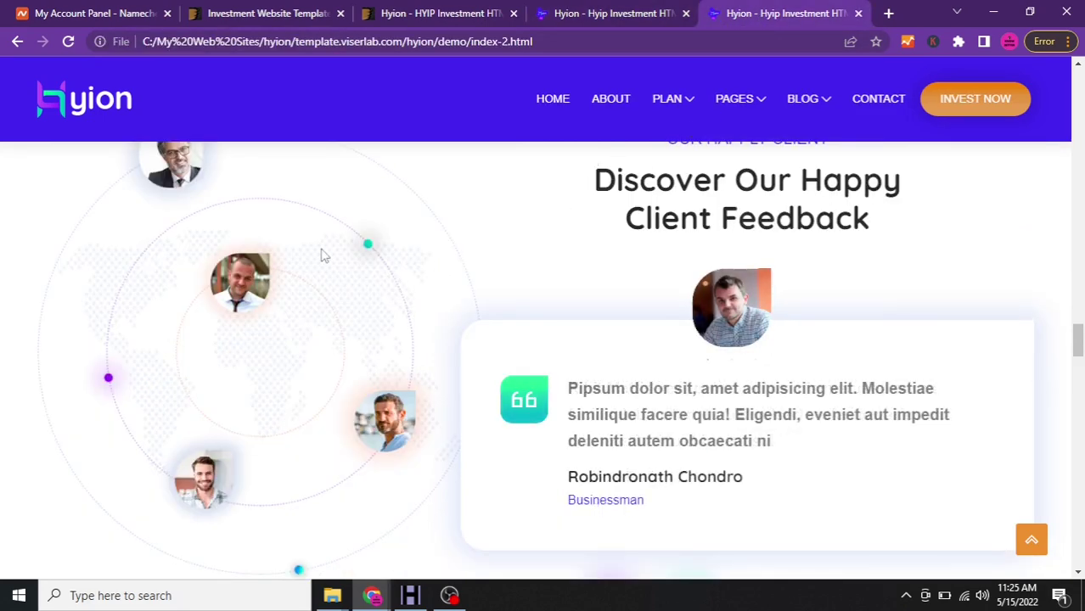
scroll(425, 278, "up", 5)
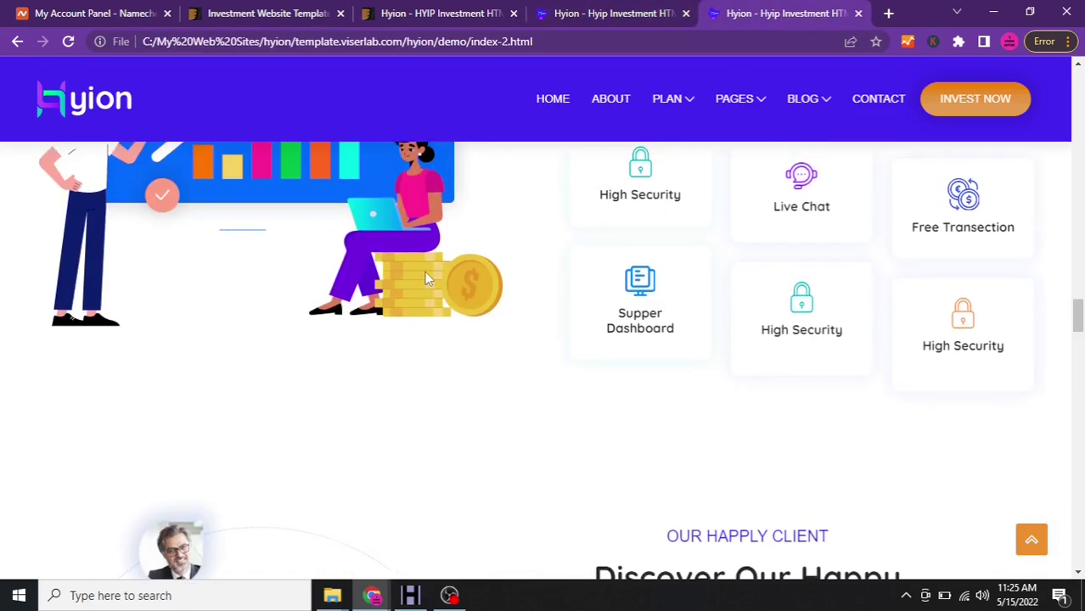
scroll(427, 278, "up", 3)
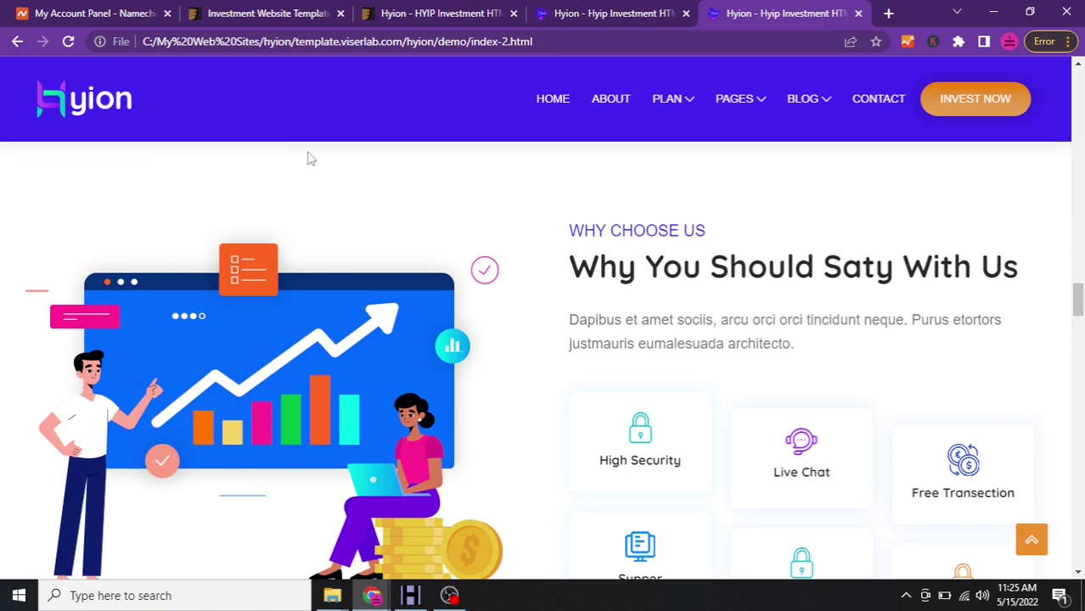
Copy the image address of the Hyion logo in the offline page header and paste it as the address in a new browser tab
right_click(83, 100)
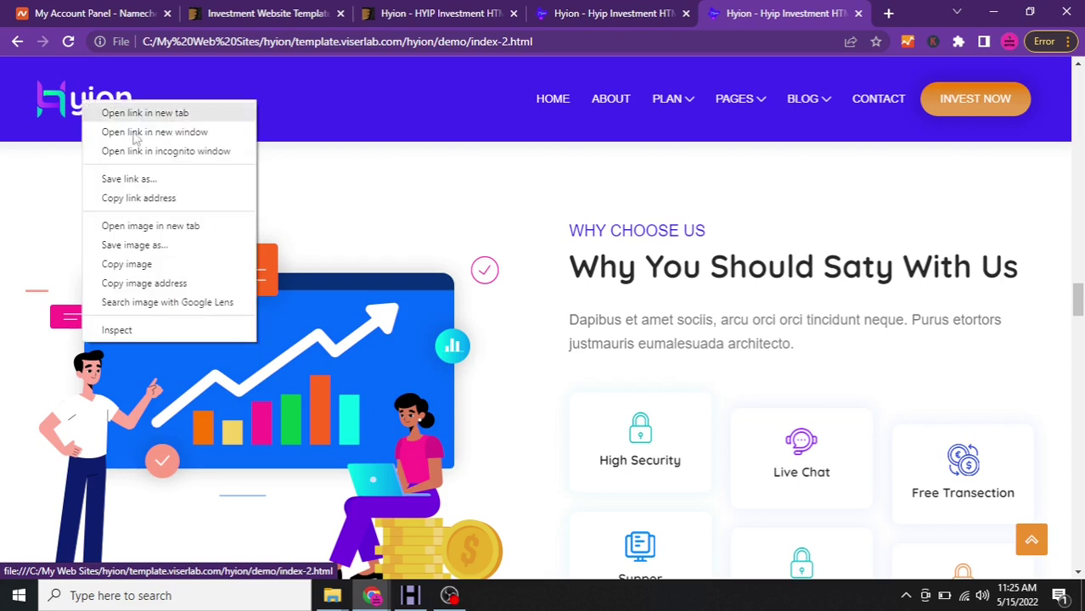
left_click(138, 288)
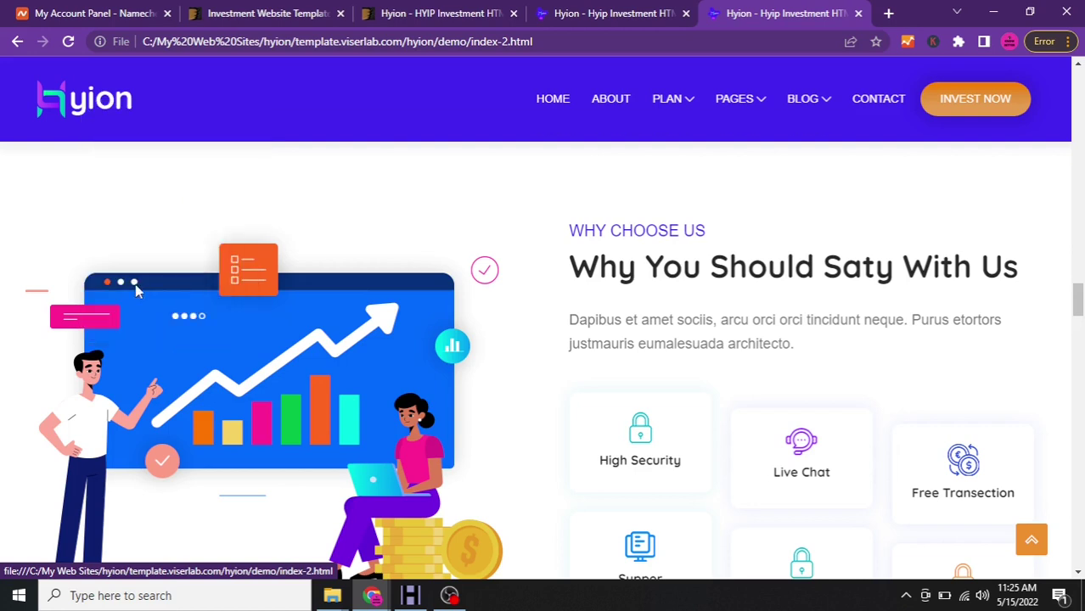
left_click(889, 13)
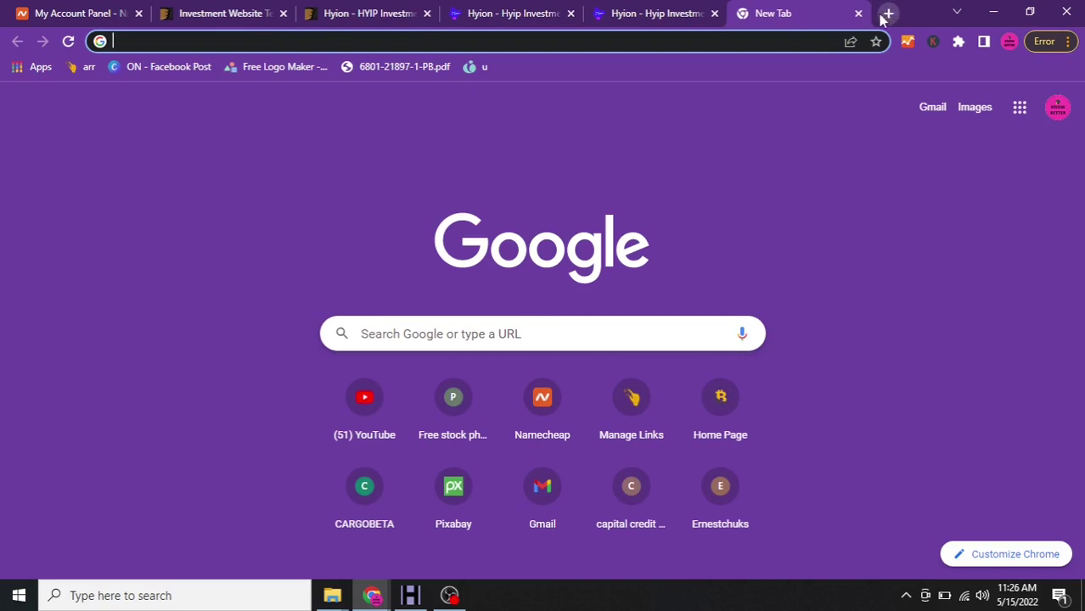
key("ctrl+v")
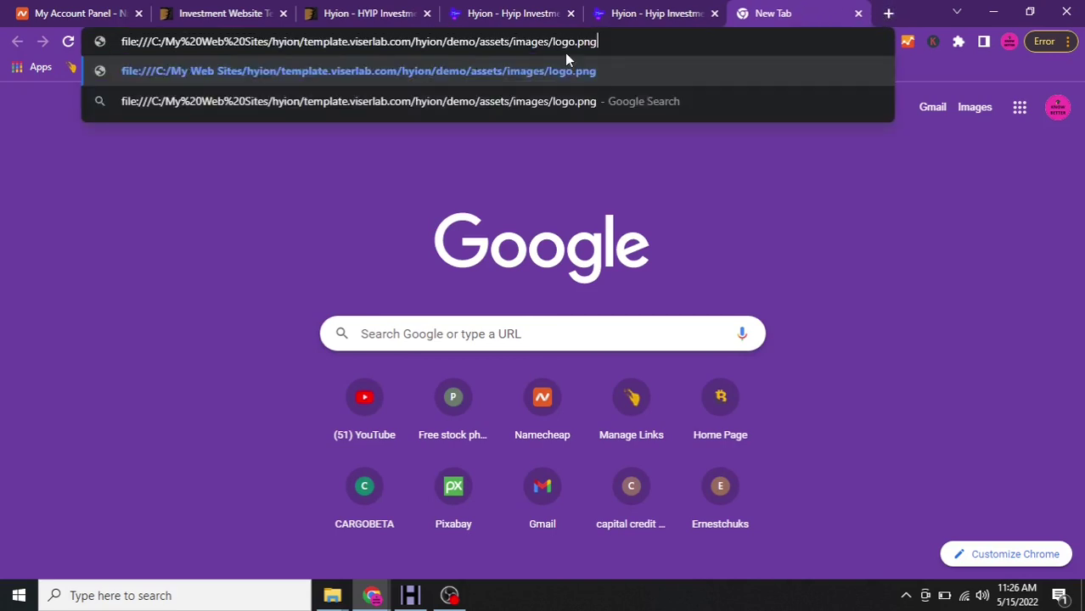
Examine the logo's file path by highlighting its assets folder, images folder and logo.png file name in turn
key("shift+Left")
key("shift+Left")
key("shift+Left")
key("shift+Left")
key("shift+Left")
key("shift+Left")
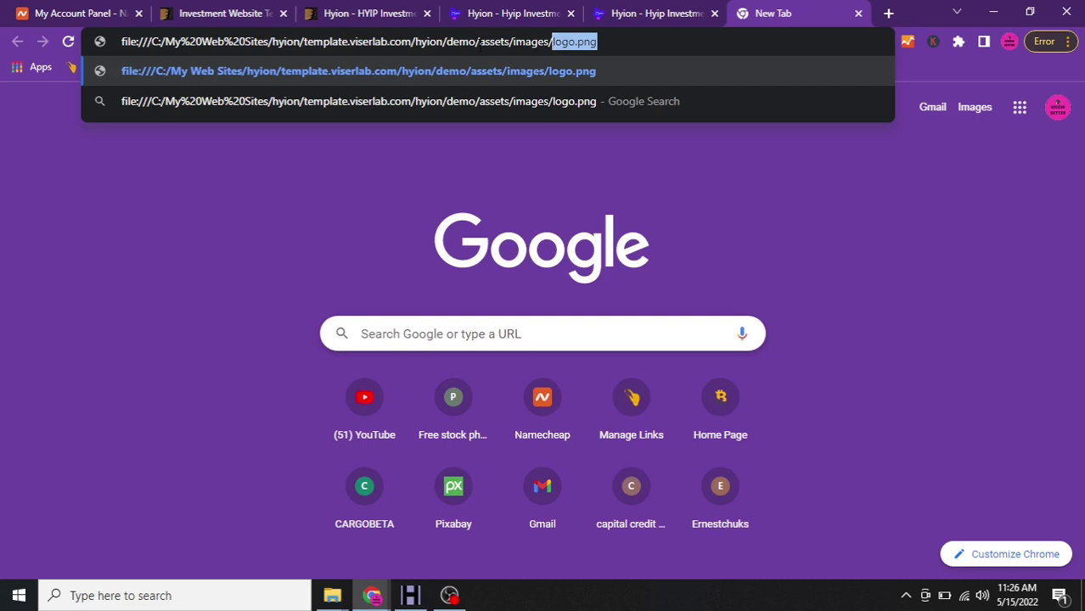
left_click_drag(480, 41, 509, 42)
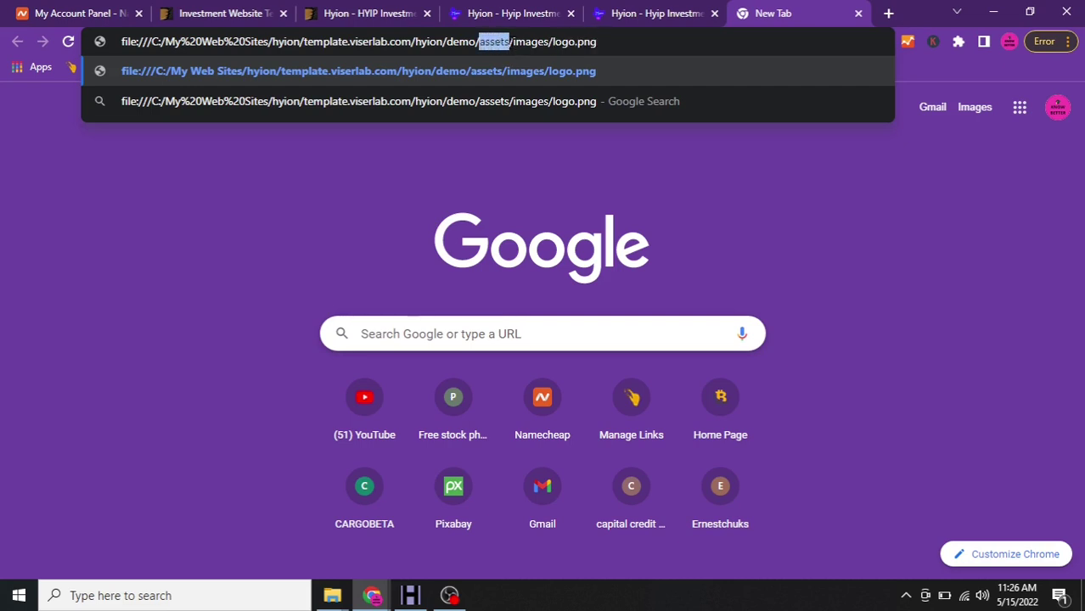
left_click(509, 42)
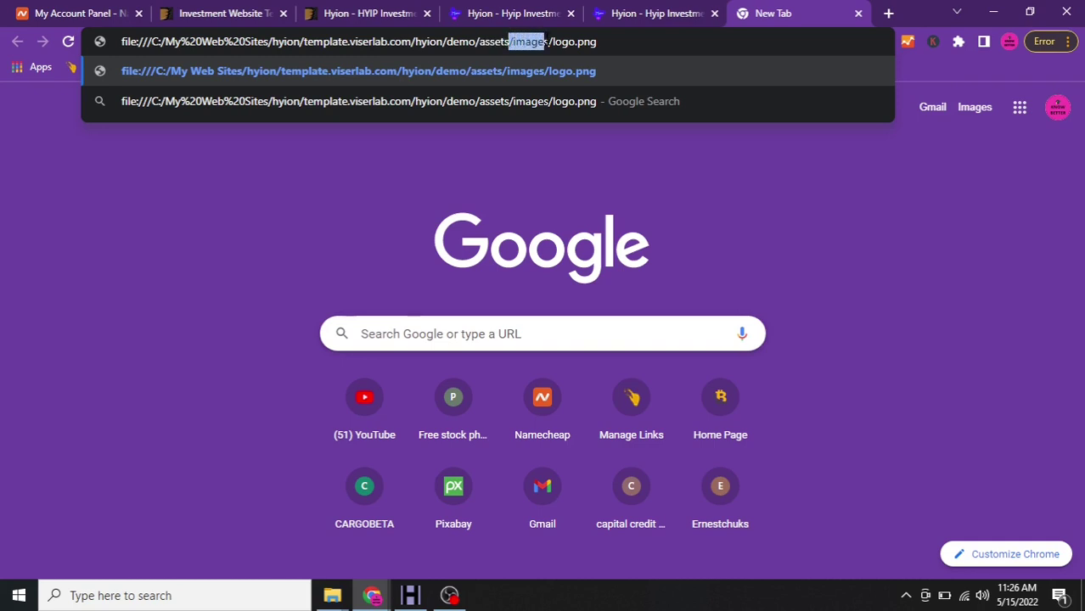
left_click_drag(599, 42, 553, 42)
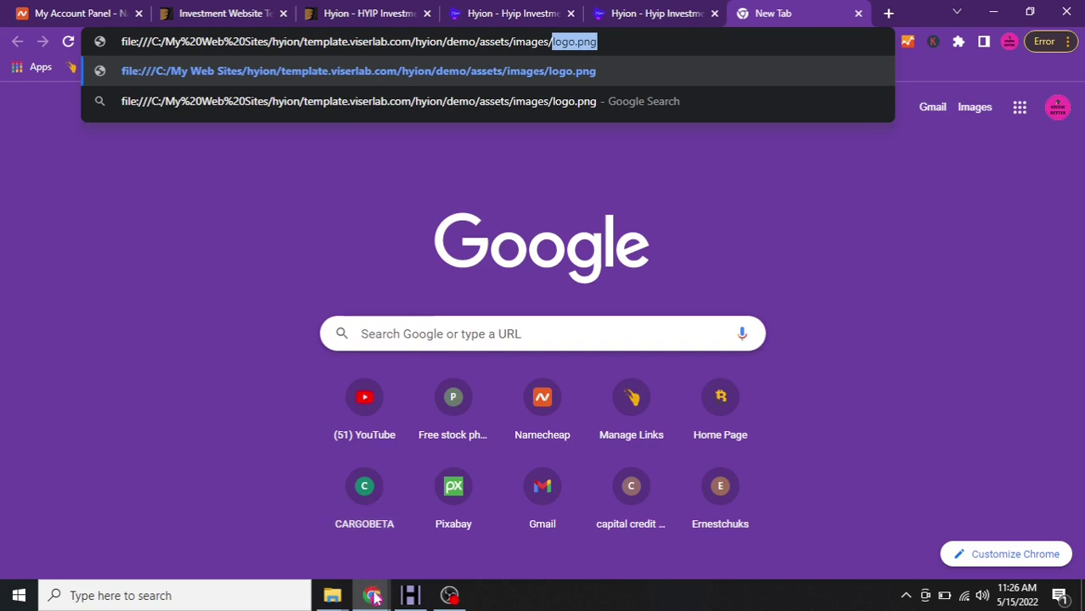
Switch to the demo folder in File Explorer, open assets and its images subfolder, and locate the logo PNG file
mouse_move(335, 598)
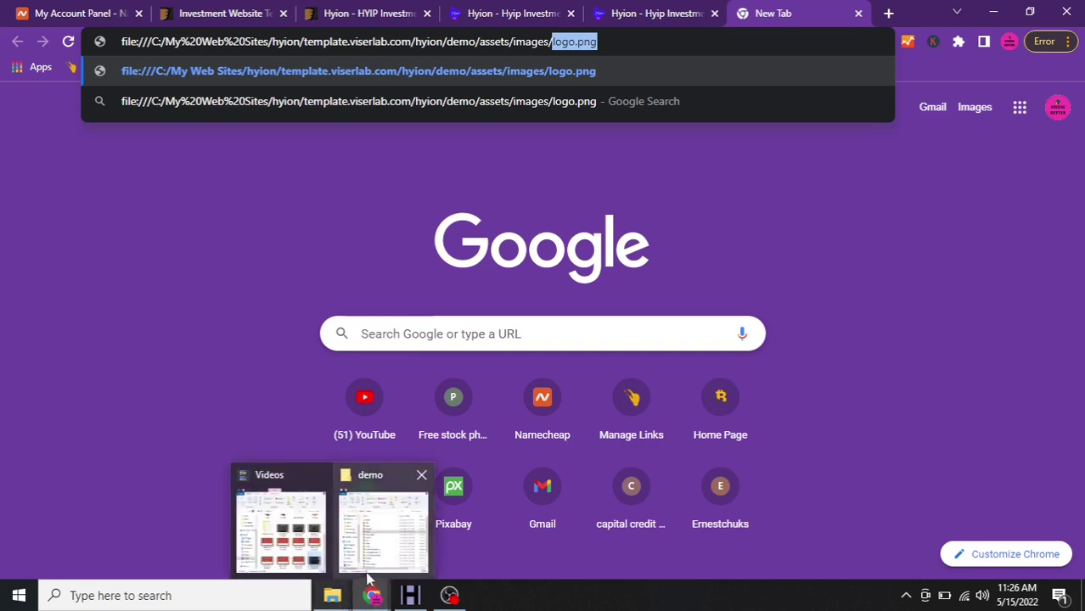
left_click(377, 557)
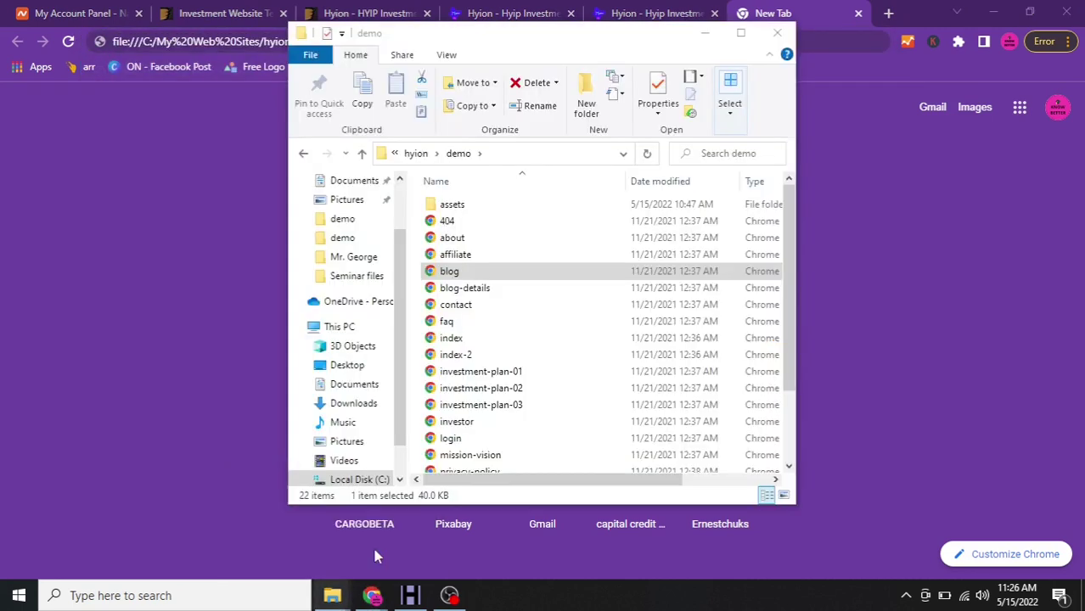
left_click(463, 210)
double_click(462, 211)
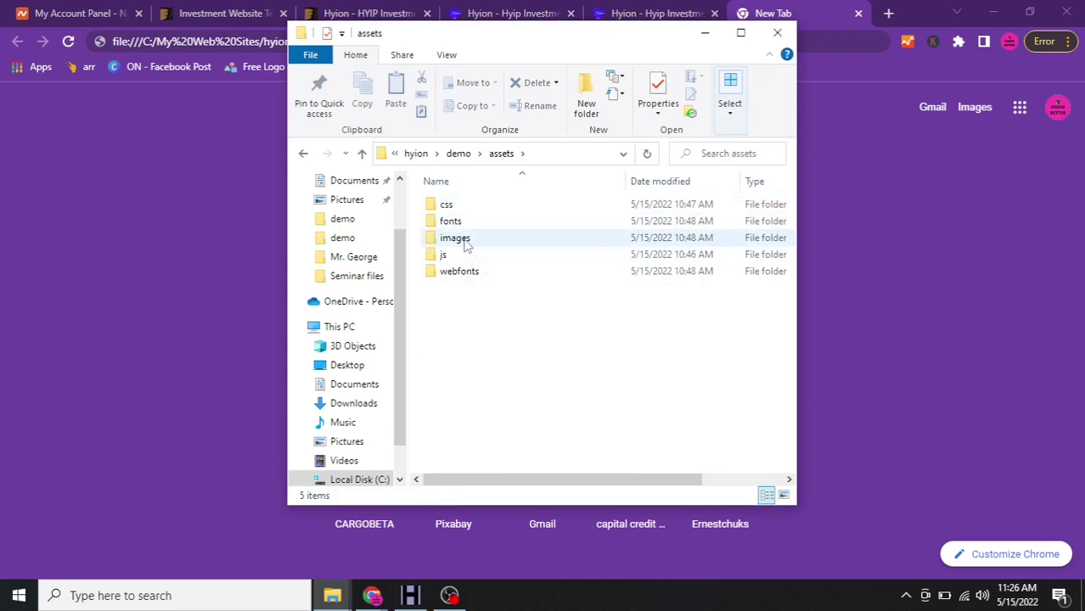
left_click(466, 243)
double_click(465, 240)
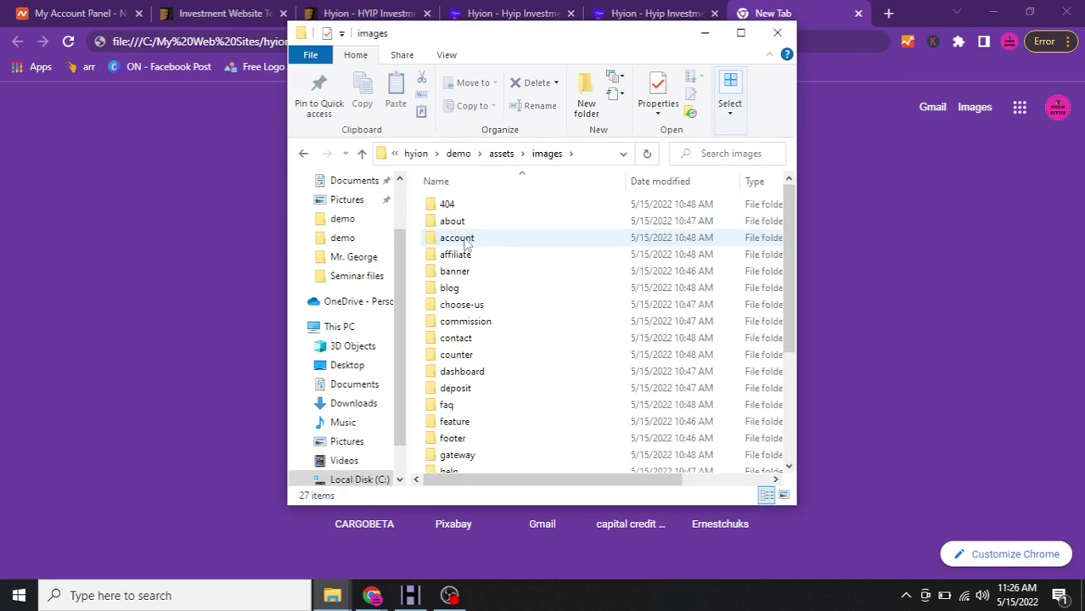
scroll(465, 246, "down", 4)
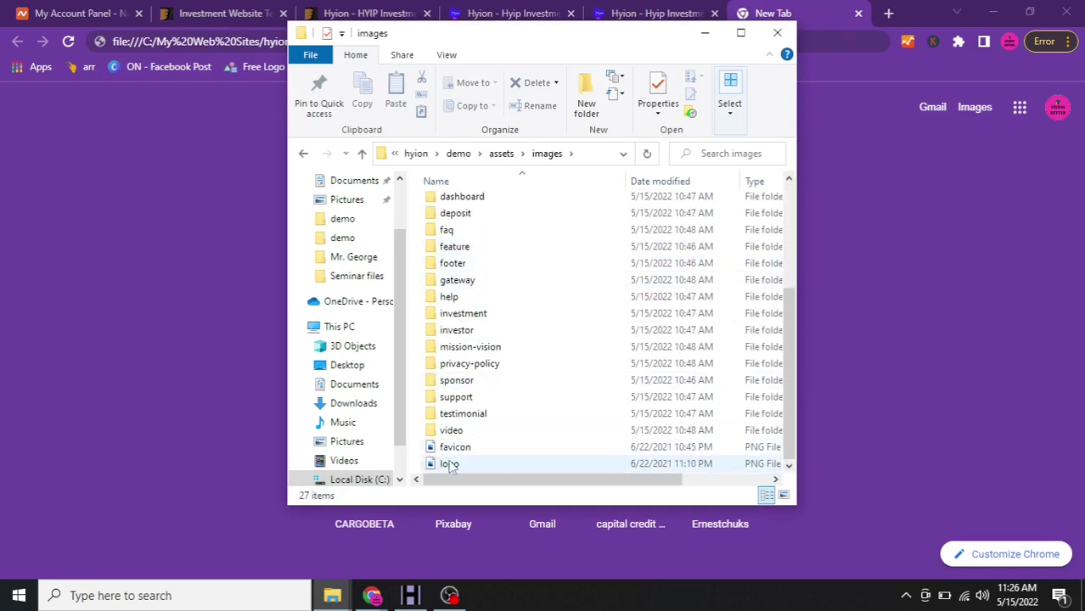
mouse_move(461, 471)
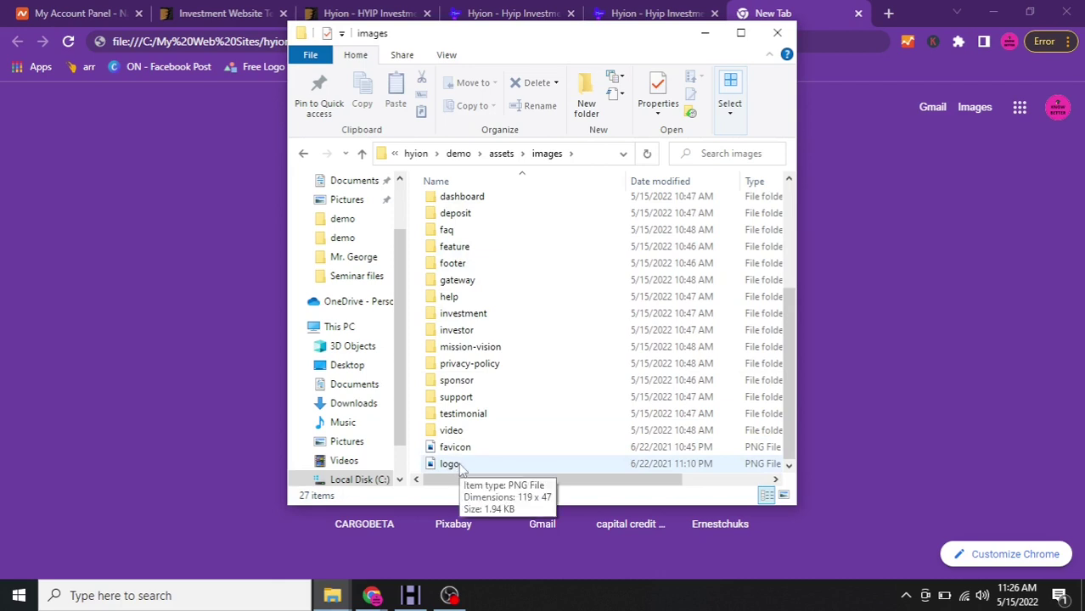
Review the images folder's subfolders and its logo PNG file, and minimize the File Explorer window
scroll(463, 468, "up", 4)
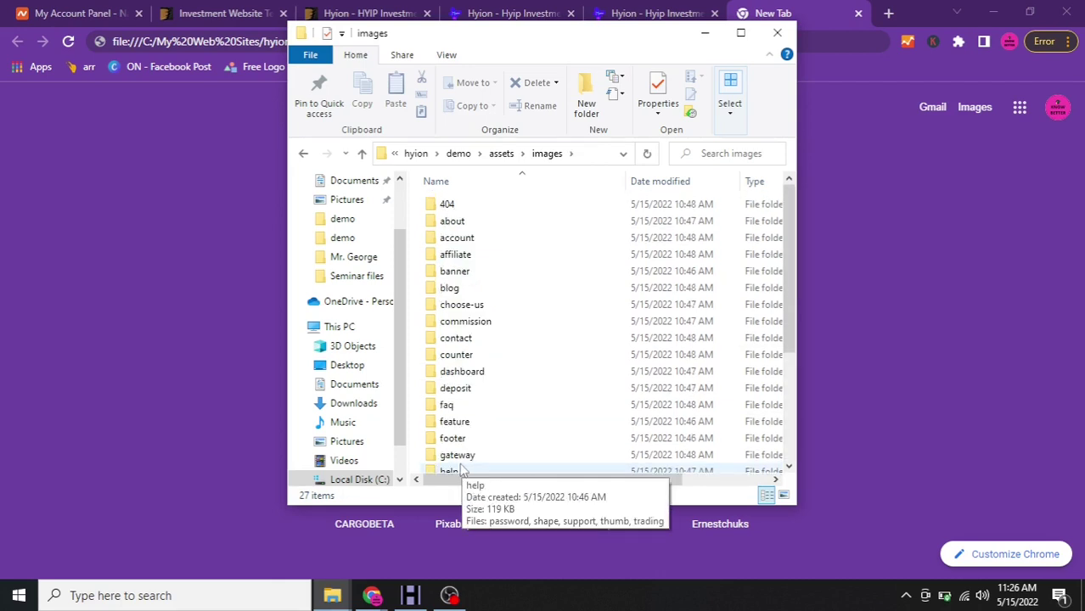
scroll(461, 470, "down", 4)
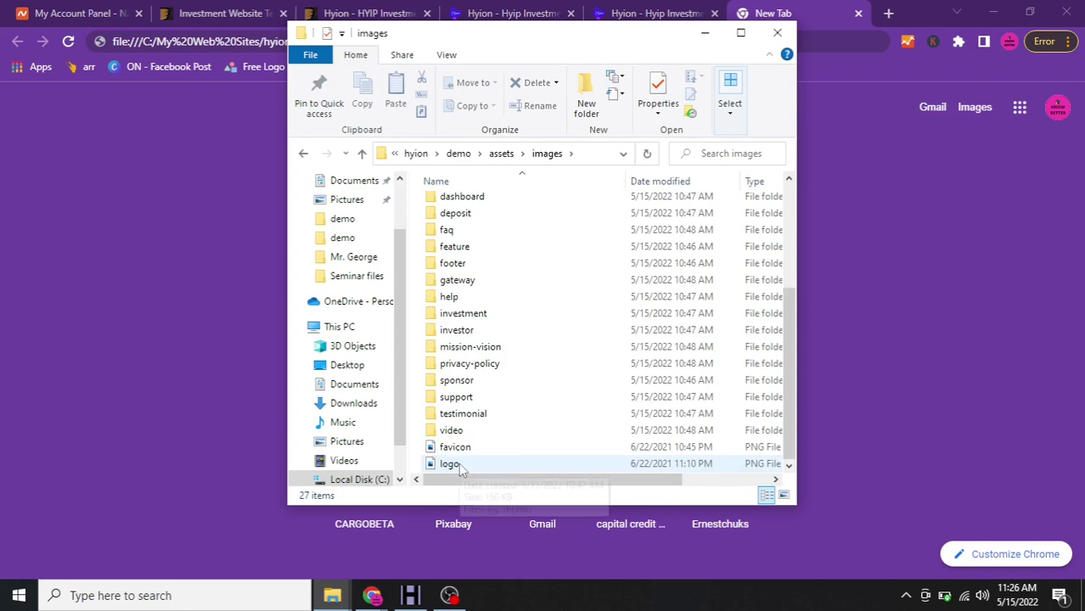
left_click(704, 32)
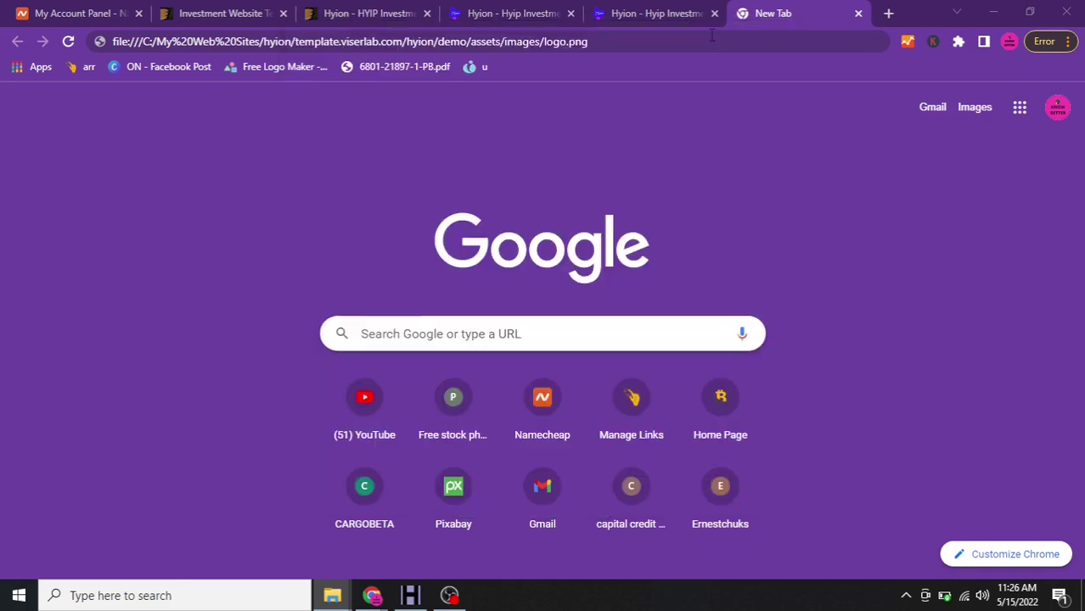
Switch to the offline Hyion home page and examine its sections from Why Choose Us down to the investment blog posts
left_click(654, 13)
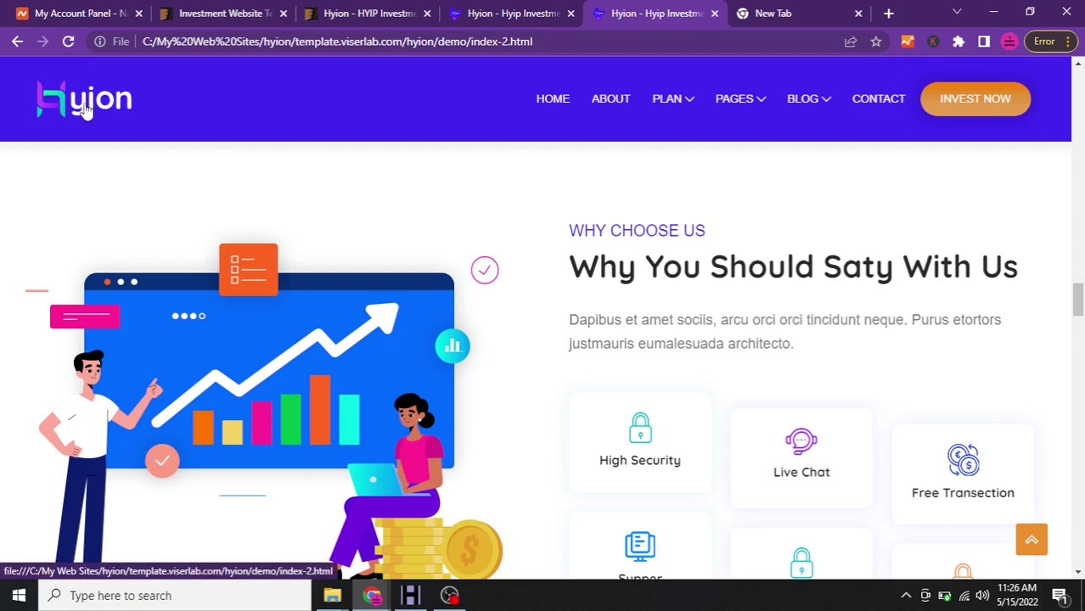
scroll(599, 245, "down", 3)
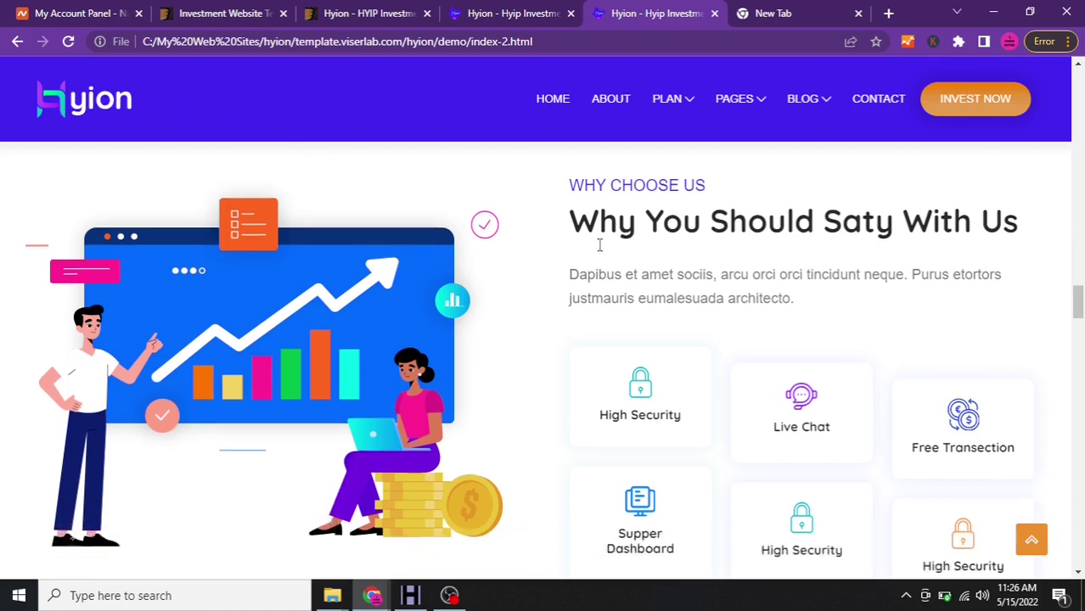
scroll(599, 251, "down", 2)
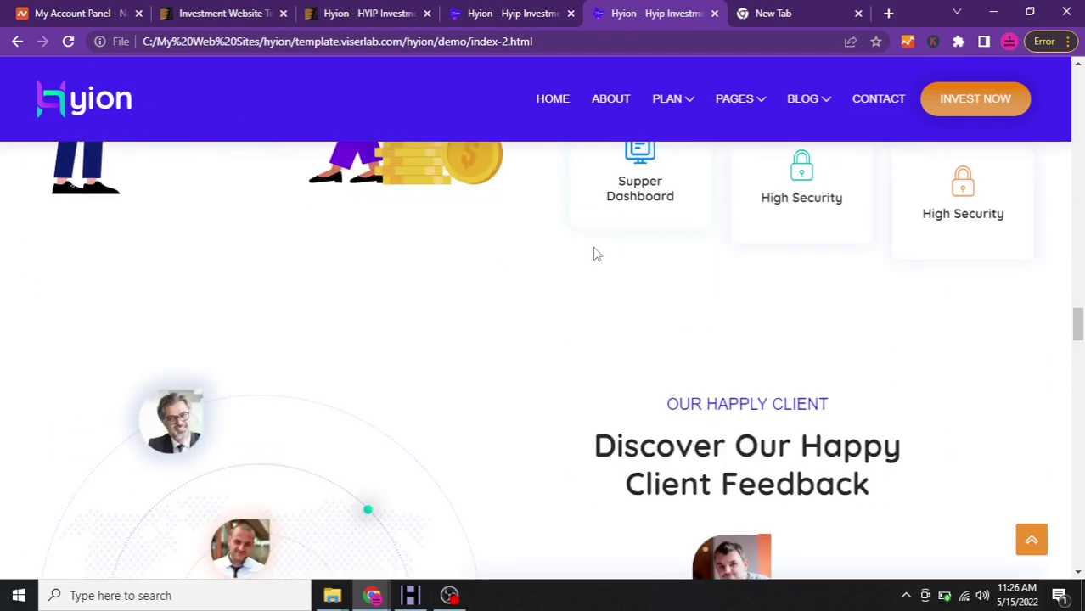
scroll(585, 251, "down", 2)
scroll(509, 235, "down", 2)
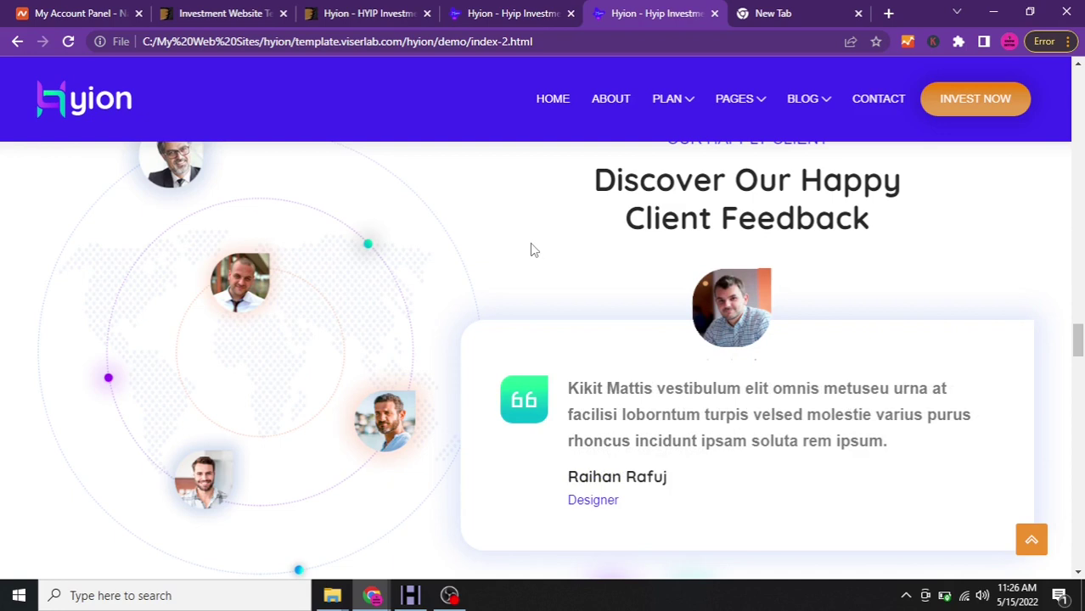
scroll(531, 249, "down", 2)
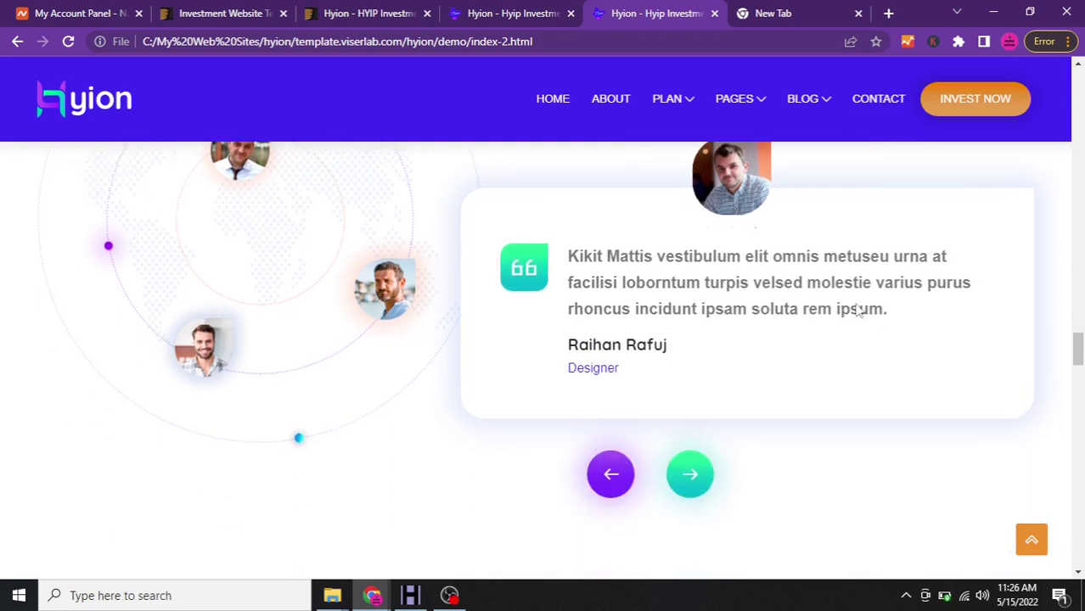
scroll(594, 283, "down", 2)
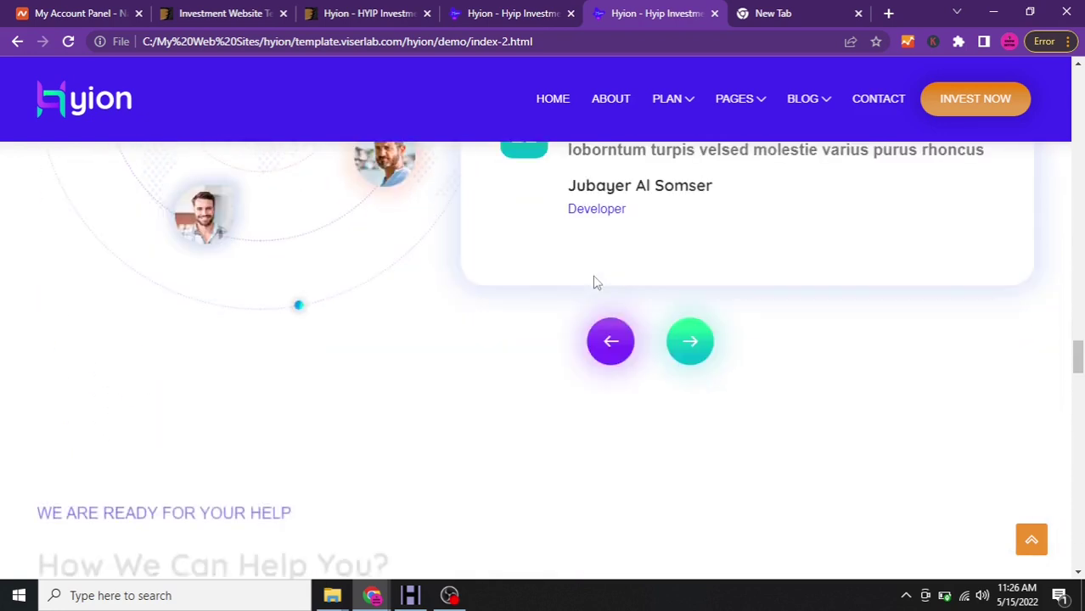
scroll(593, 283, "down", 6)
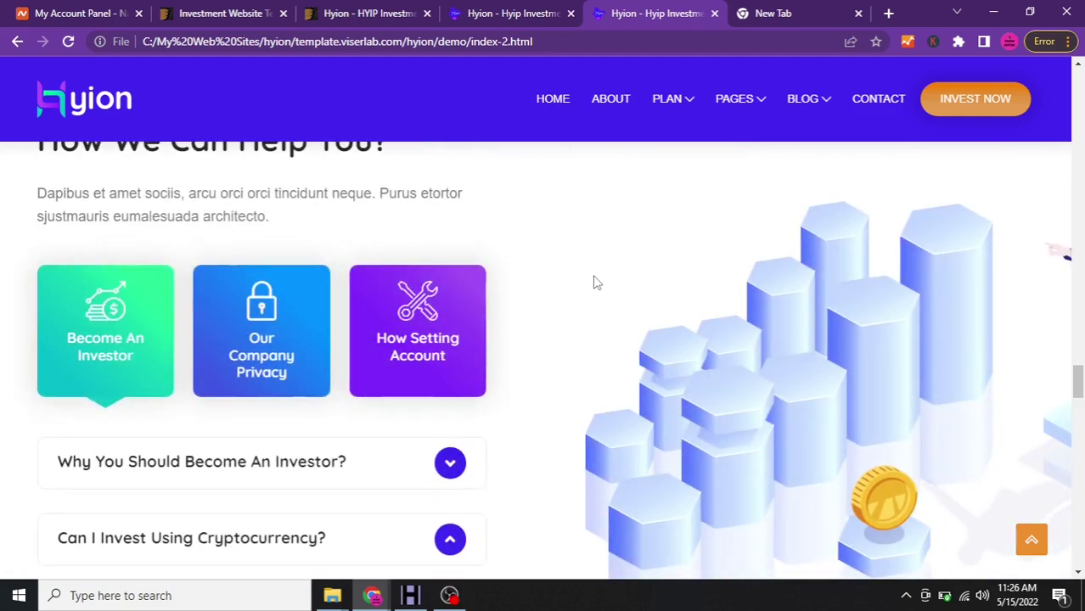
scroll(594, 283, "down", 10)
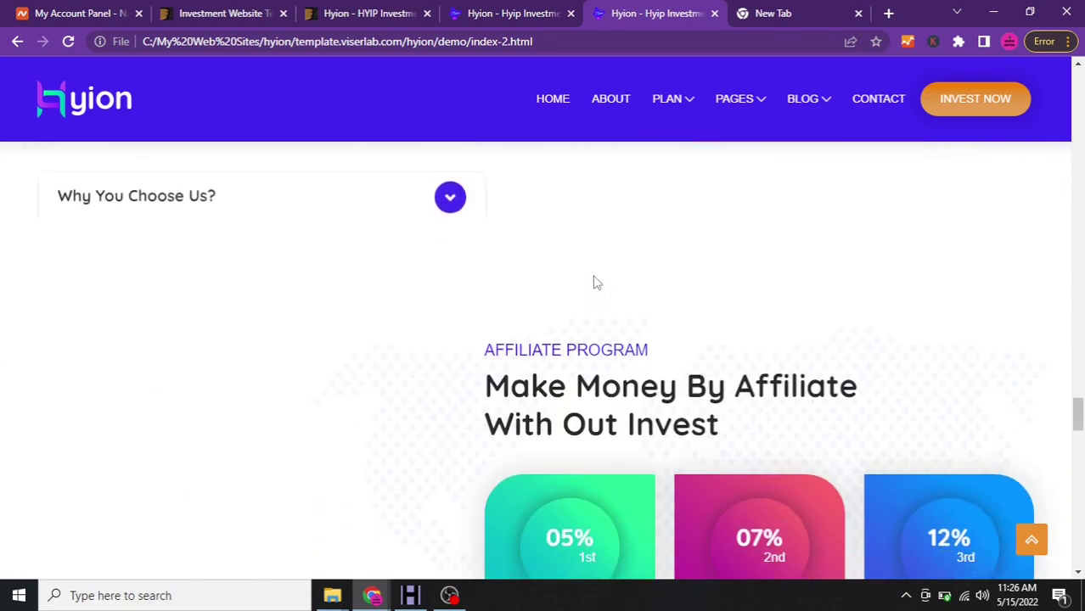
scroll(594, 283, "down", 5)
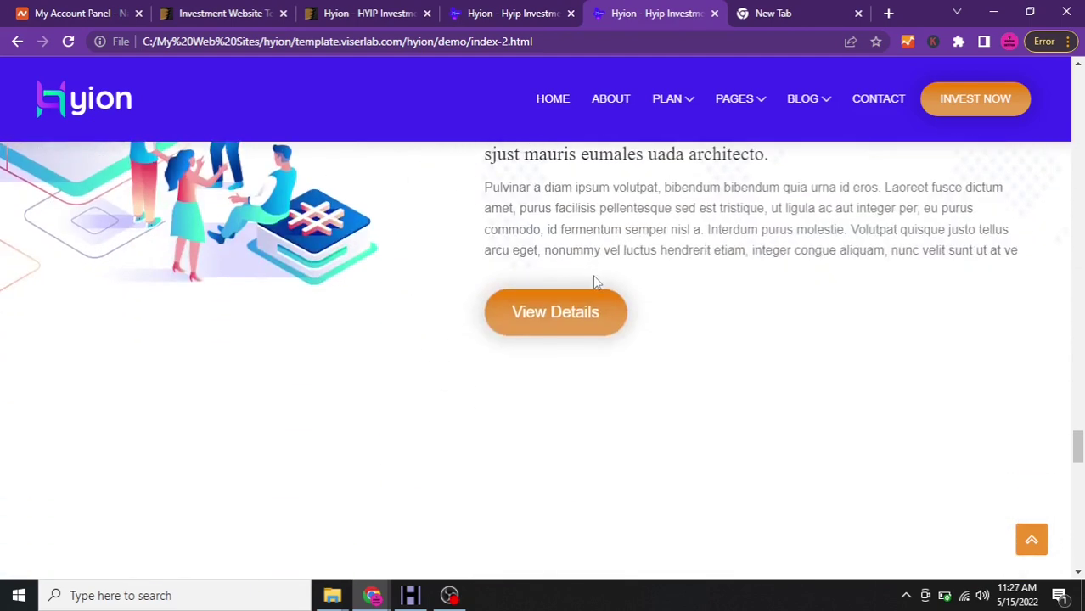
scroll(593, 282, "down", 2)
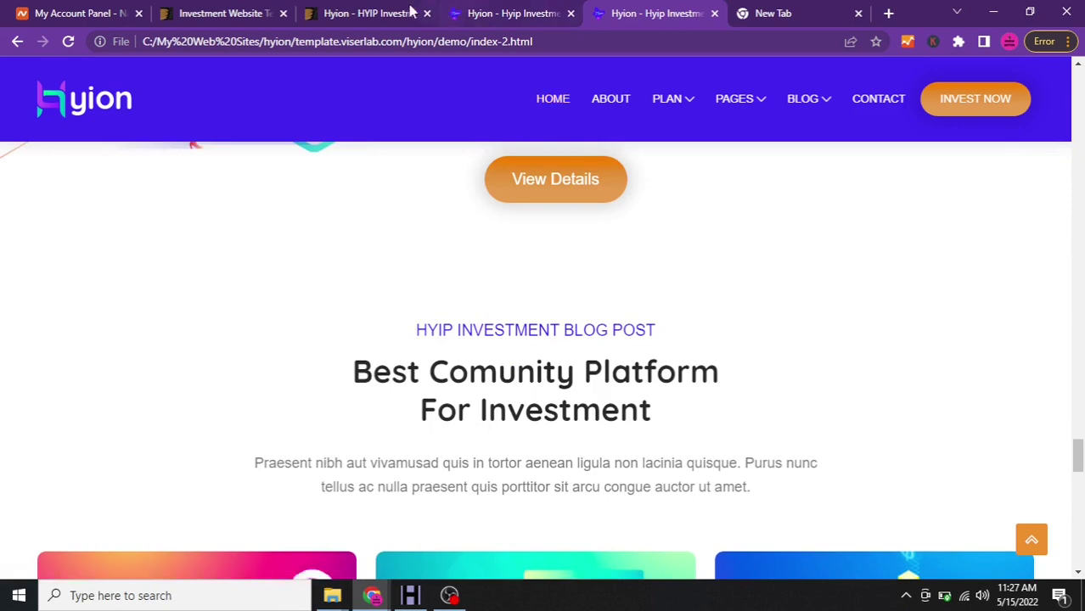
Switch to the ThemeForest investment search results and look through the templates listed below Hyion
left_click(351, 15)
left_click(241, 13)
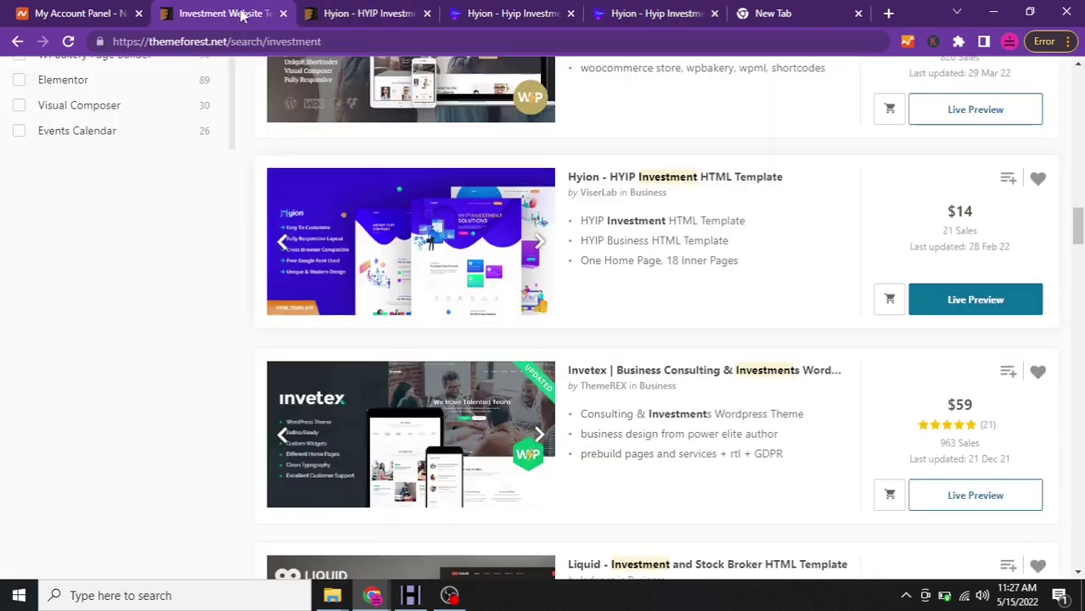
scroll(477, 284, "down", 5)
scroll(477, 284, "down", 2)
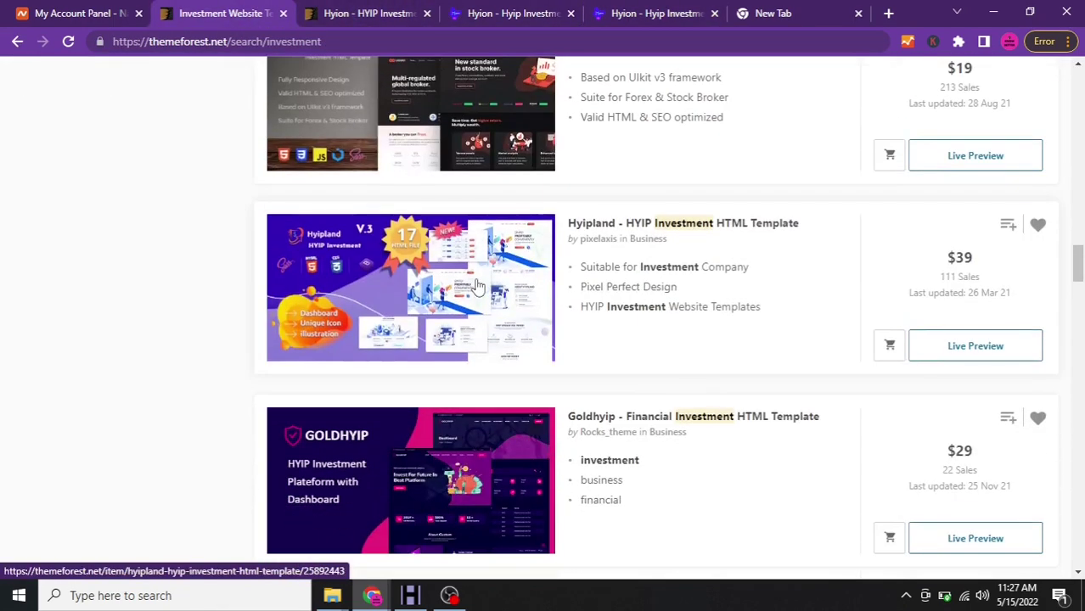
scroll(478, 286, "down", 2)
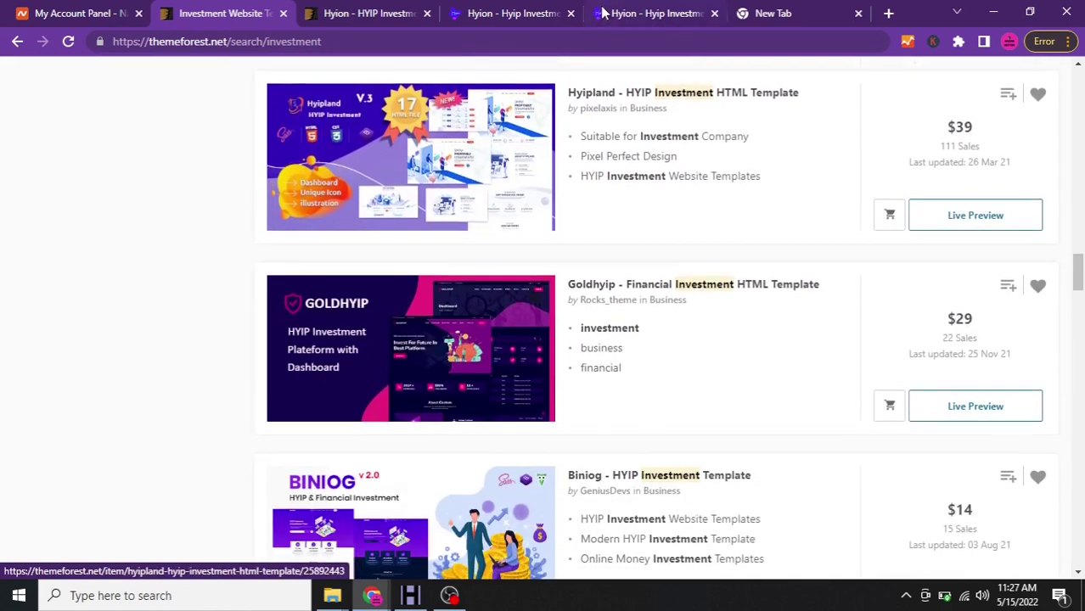
Check the offline Hyion page again, return to the ThemeForest results, and browse the other investment templates listed around Hyion
left_click(645, 12)
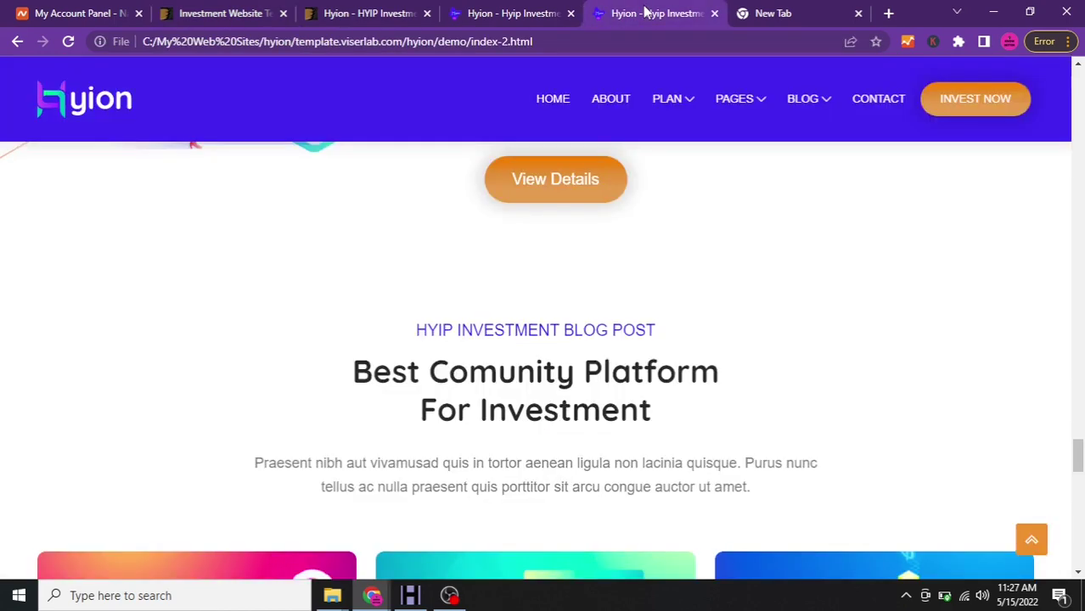
left_click(243, 20)
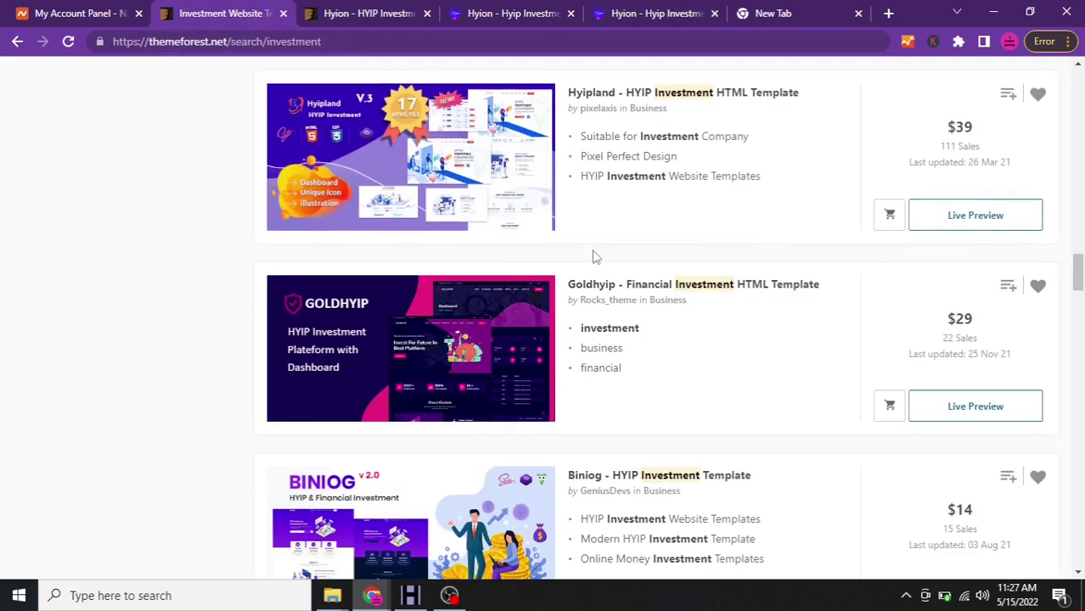
scroll(597, 259, "up", 8)
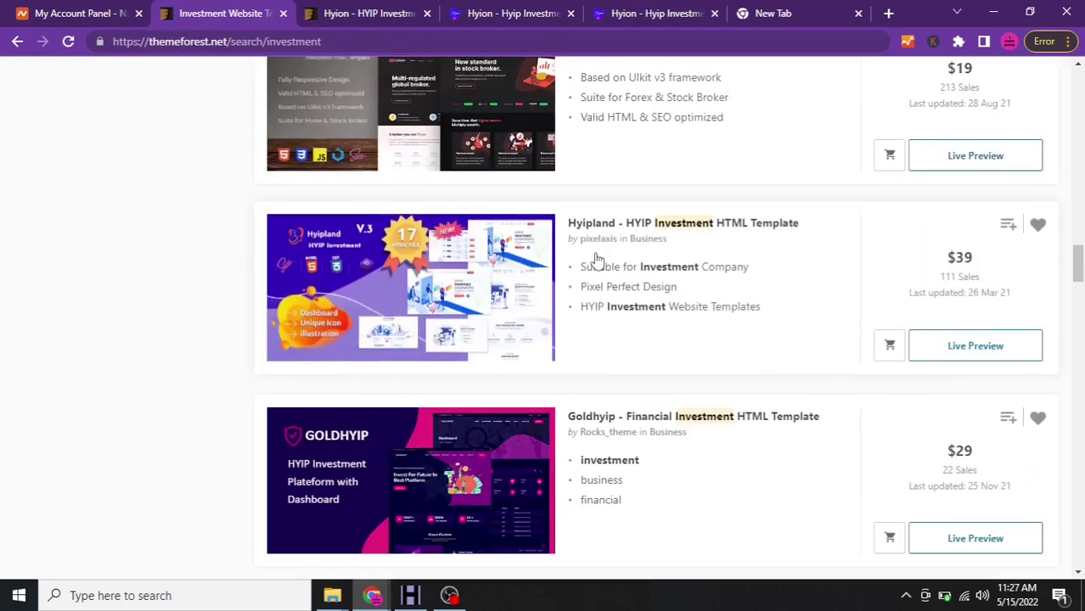
scroll(597, 259, "up", 1)
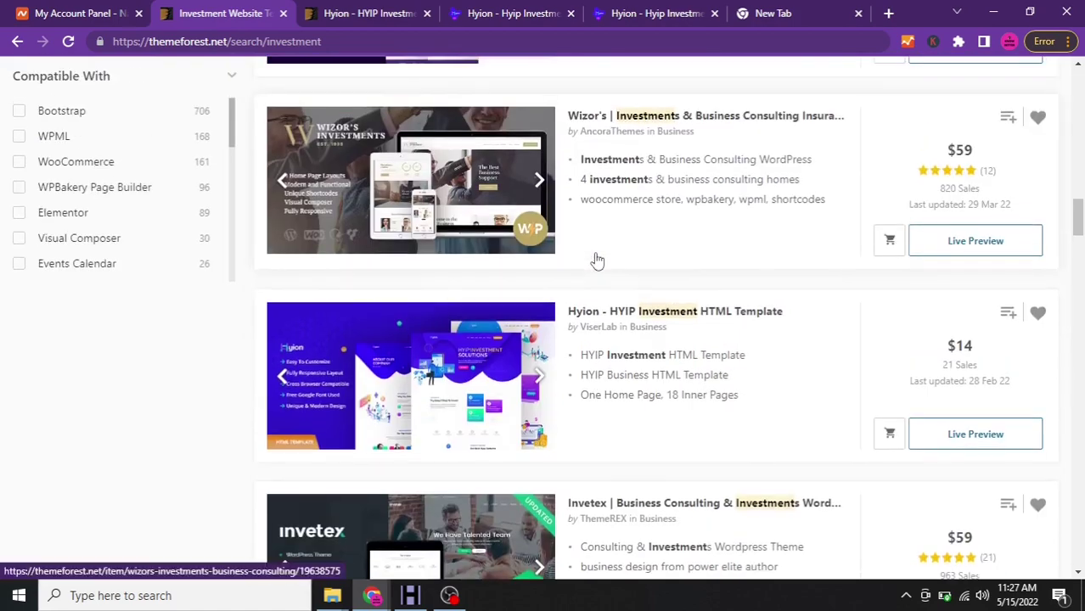
scroll(518, 312, "up", 5)
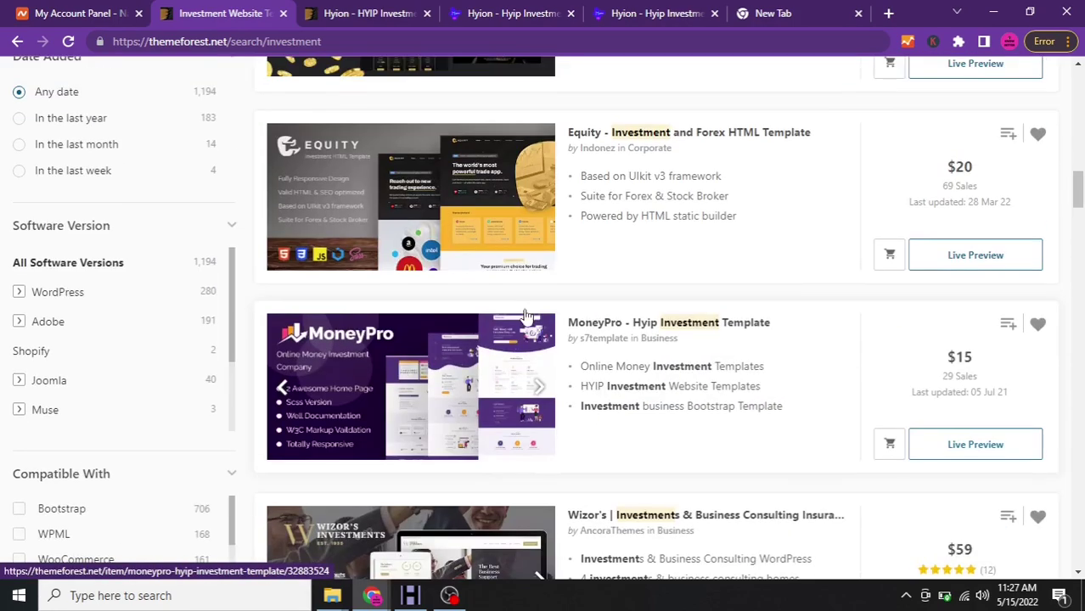
scroll(535, 323, "up", 10)
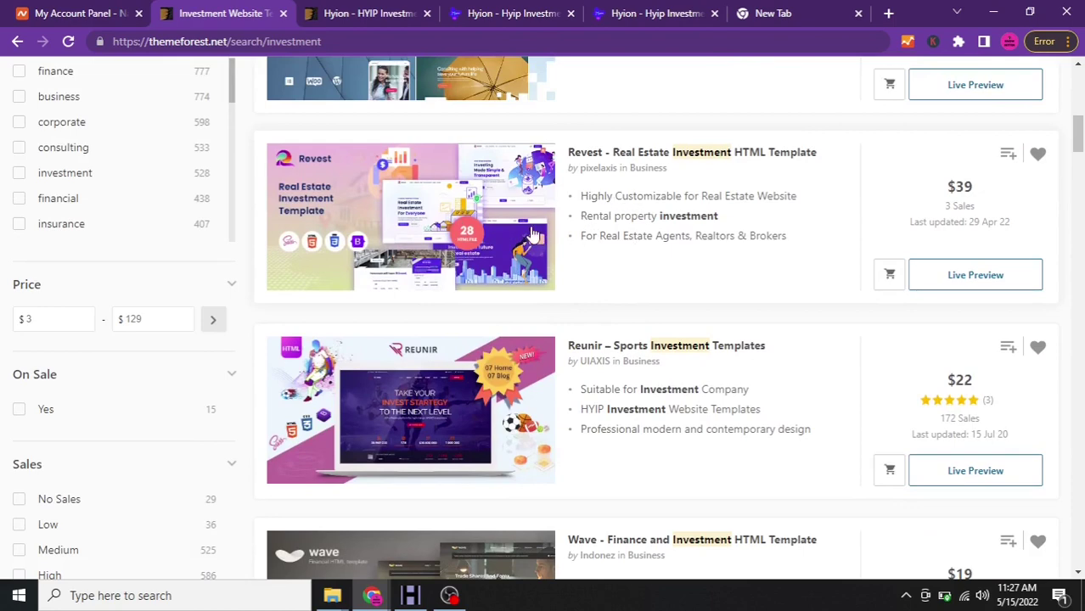
scroll(506, 391, "down", 2)
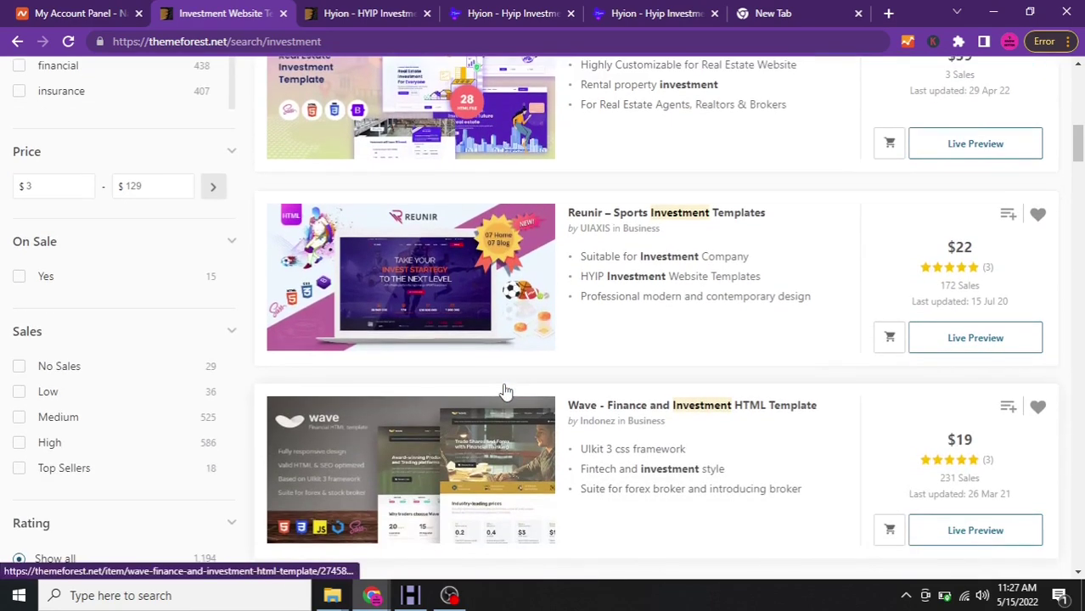
scroll(505, 391, "down", 3)
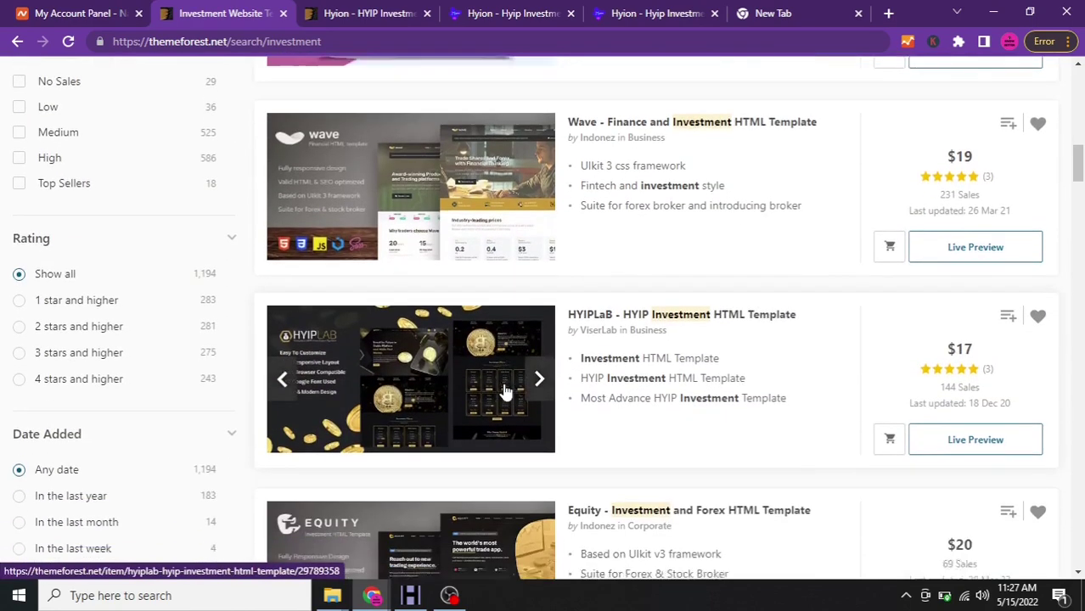
scroll(505, 391, "down", 4)
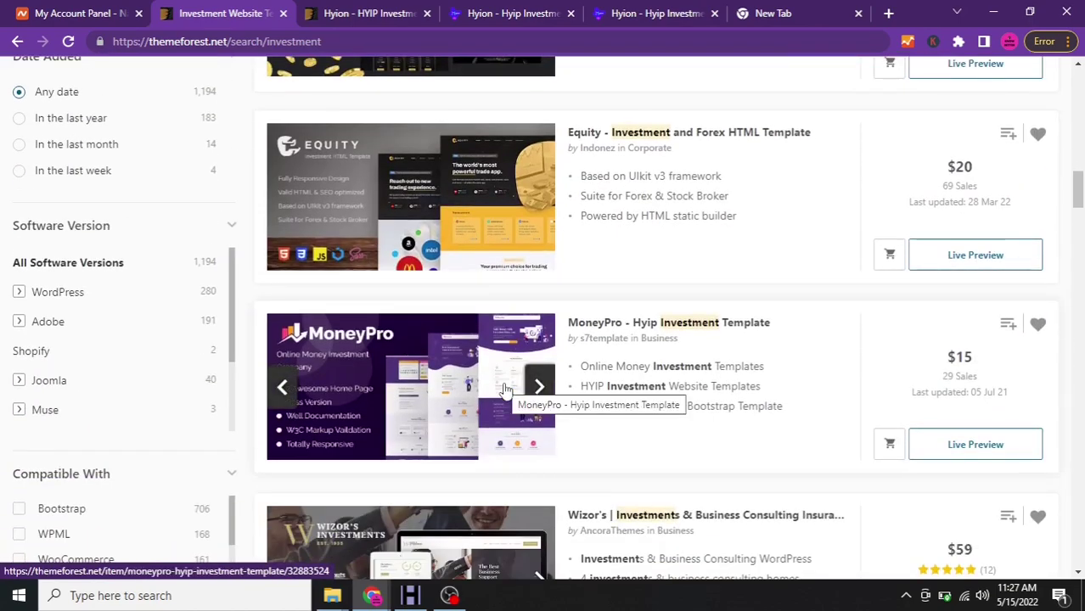
scroll(505, 389, "down", 7)
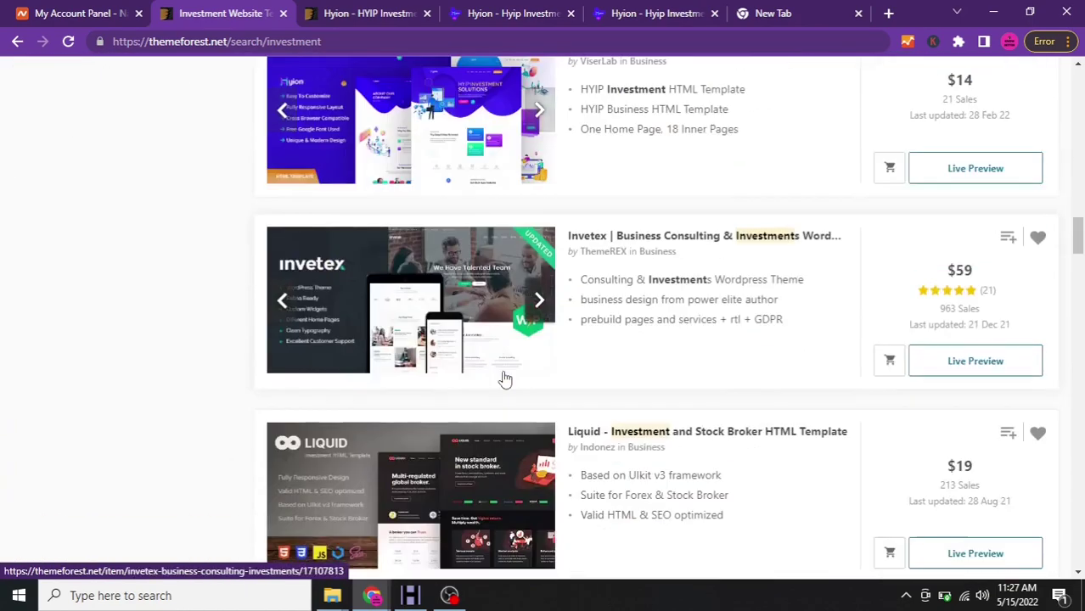
Replace the ThemeForest search term with "ecommerce" and run the search
scroll(502, 377, "up", 20)
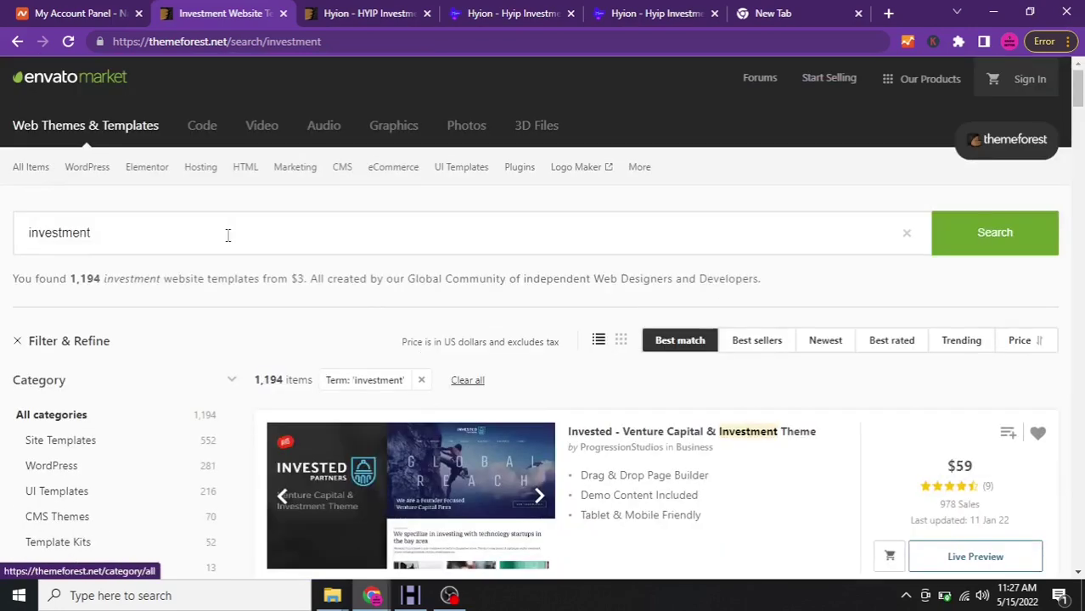
left_click_drag(100, 235, 10, 235)
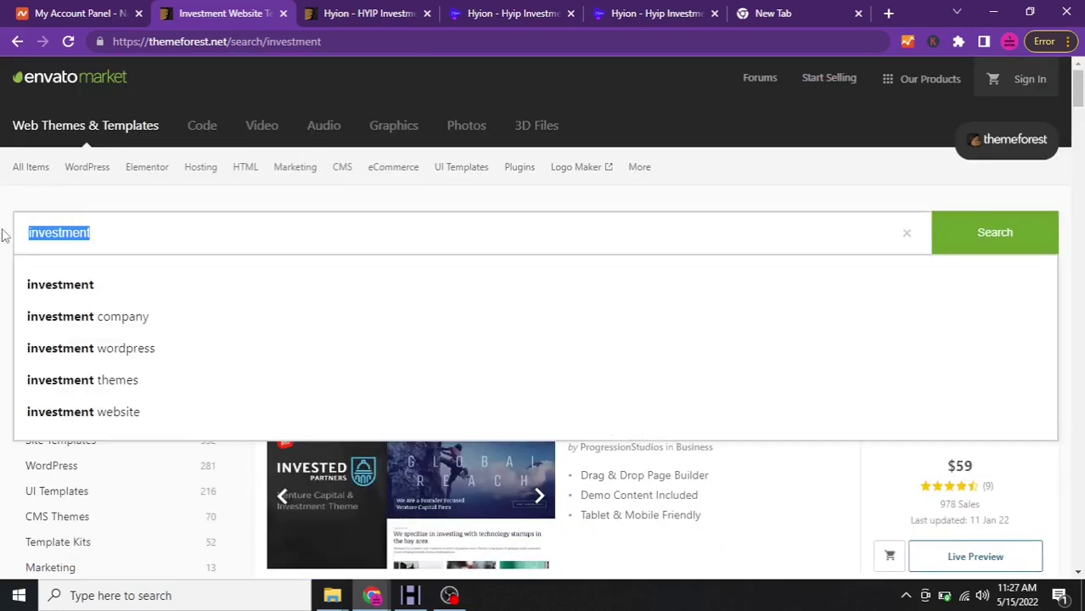
type("port")
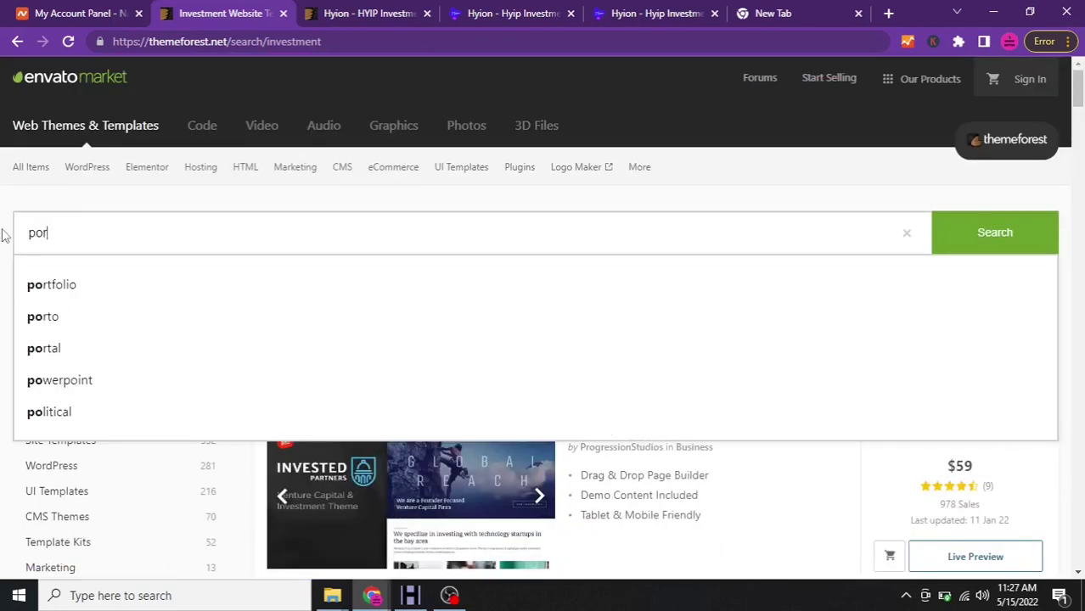
key("BackSpace")
key("BackSpace")
key("BackSpace")
key("BackSpace")
type("e")
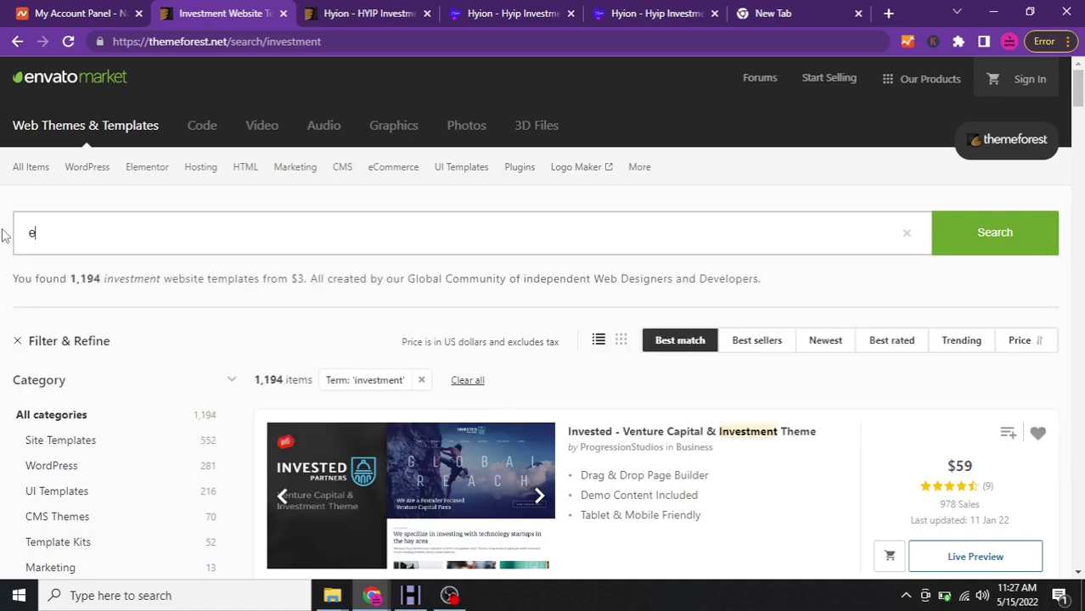
type("commerce")
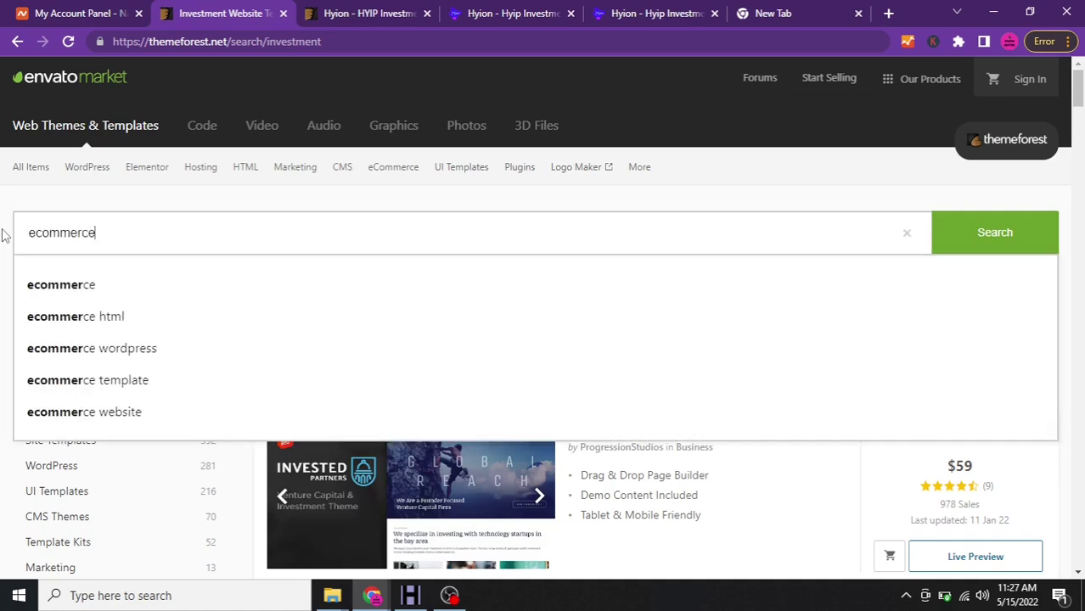
key("Return")
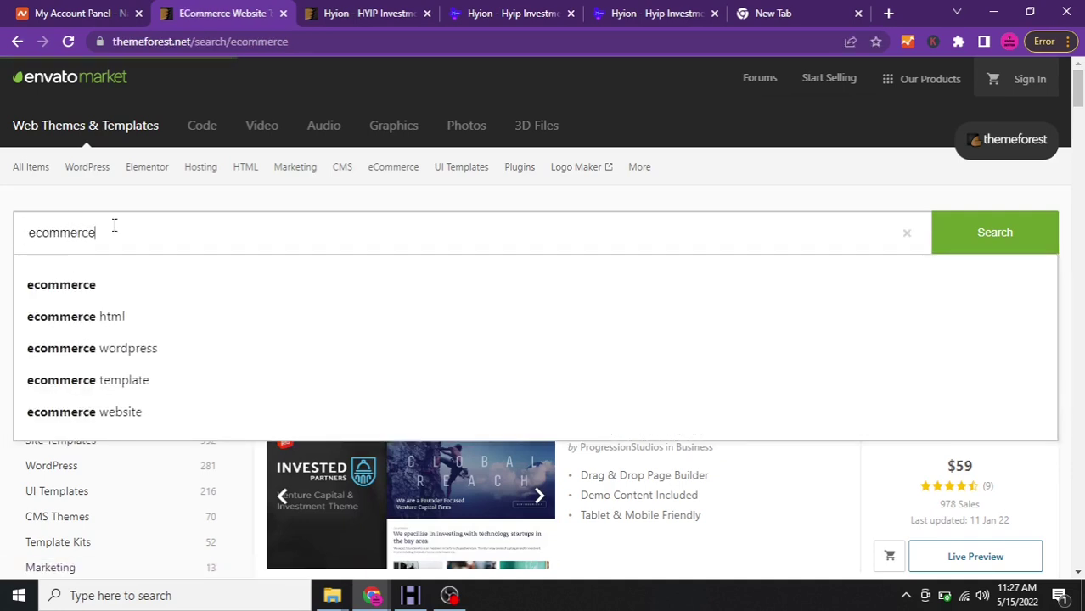
Browse the themes and templates in the ecommerce search results
scroll(615, 403, "down", 2)
scroll(615, 403, "down", 5)
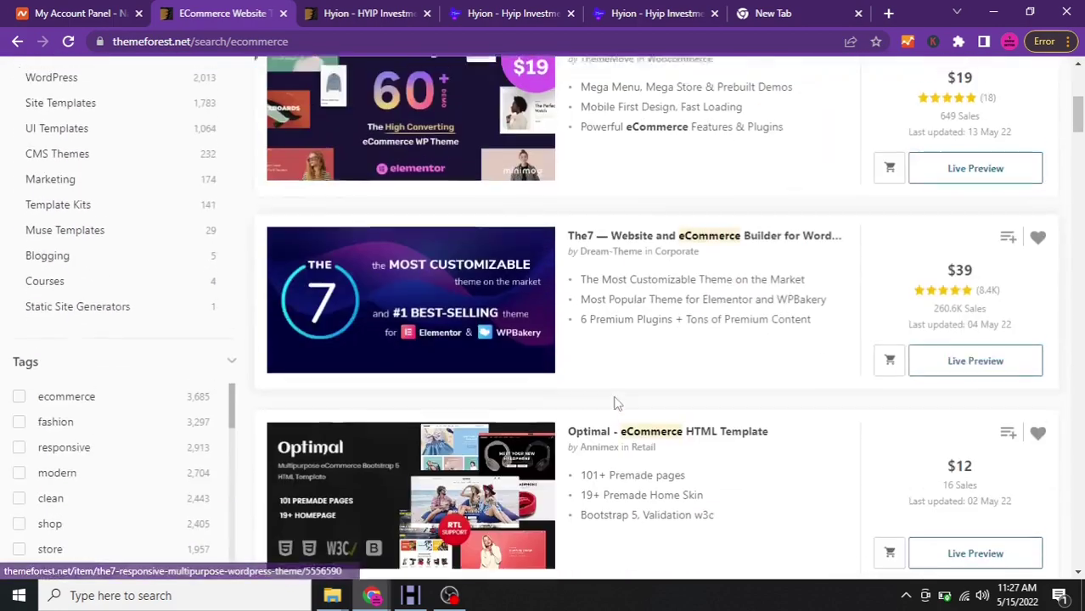
scroll(590, 371, "down", 5)
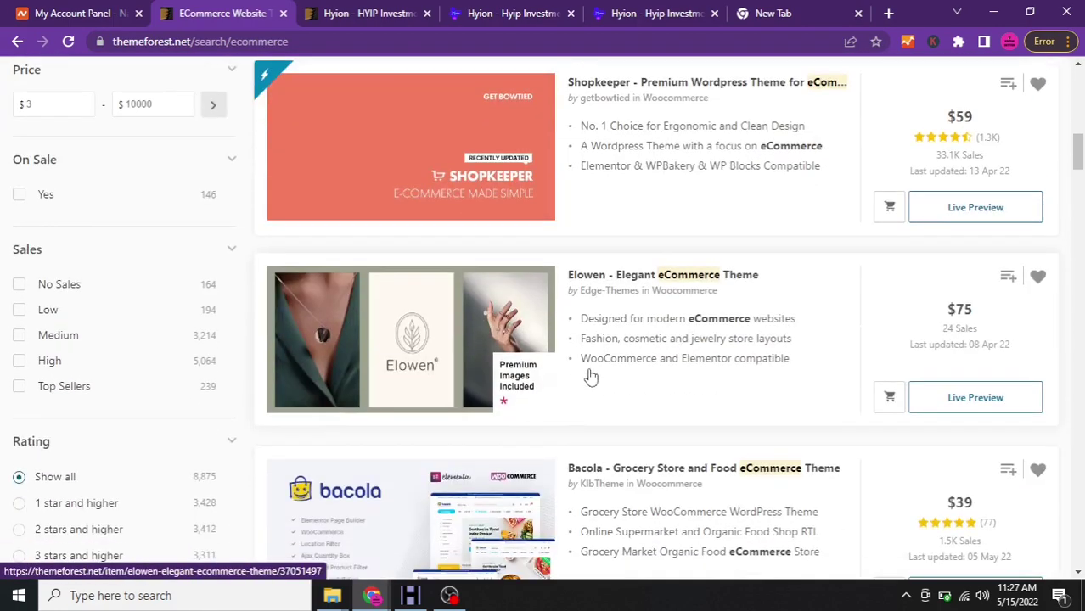
scroll(591, 374, "down", 2)
scroll(592, 374, "down", 9)
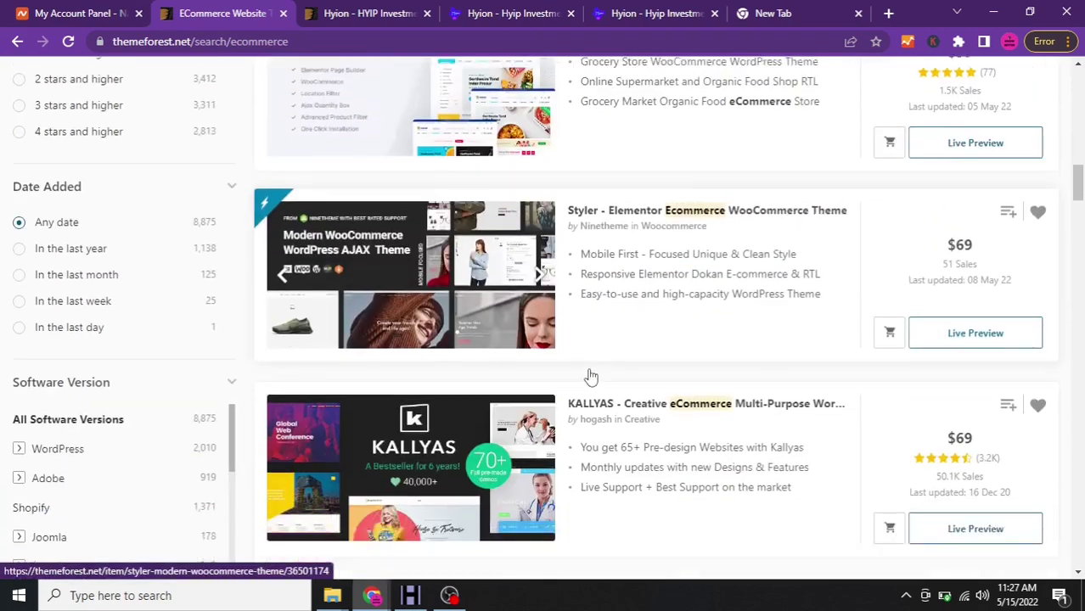
Look further down the ecommerce results to the Depot and Mr. Tailor themes, and check the offline Hyion page again
scroll(590, 370, "down", 5)
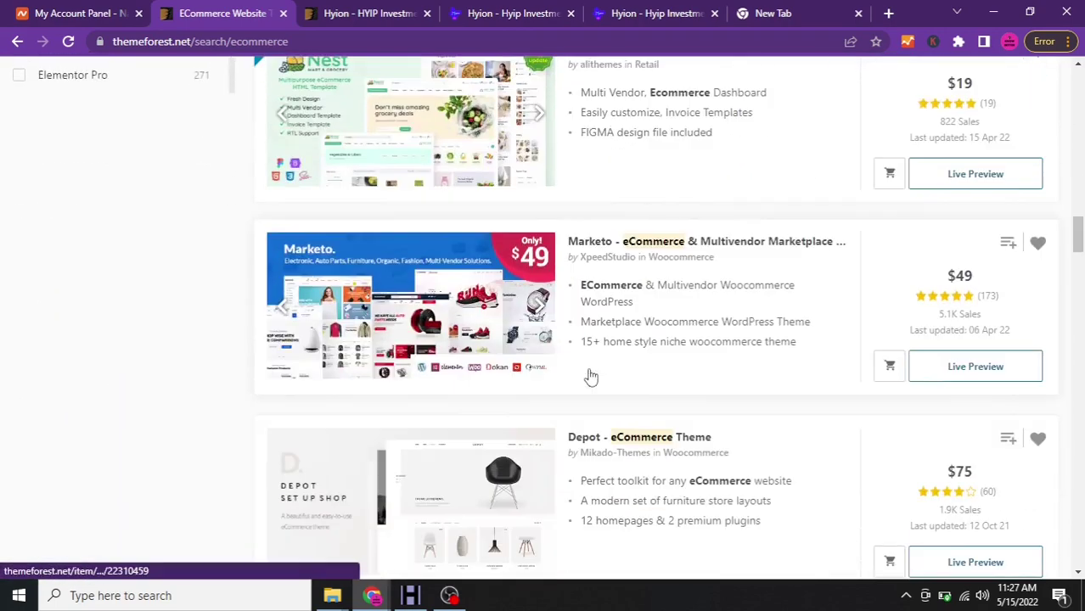
scroll(590, 371, "down", 2)
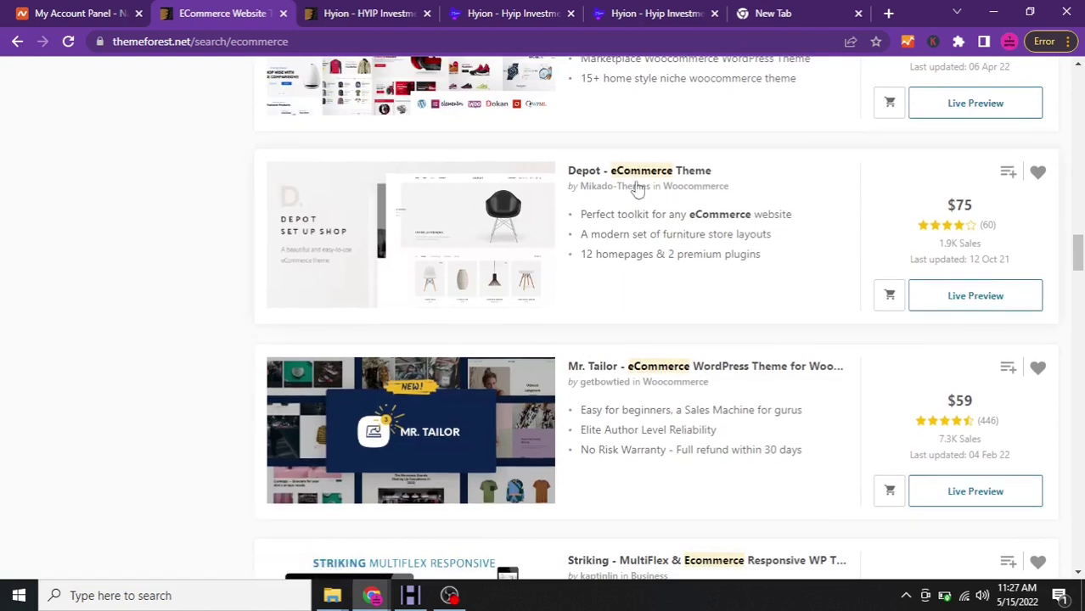
left_click(644, 15)
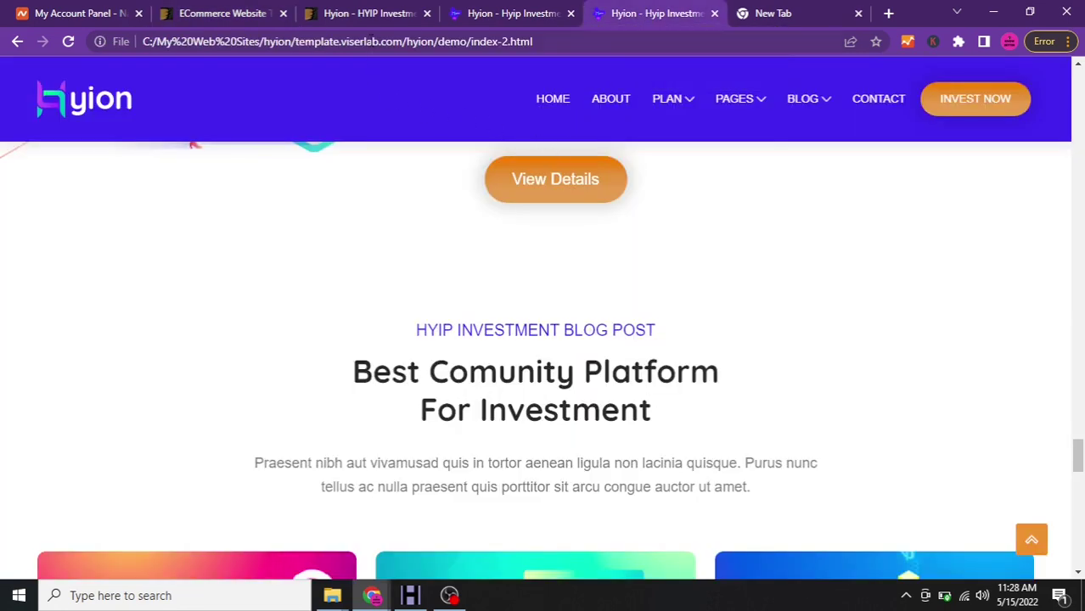
Return to the ThemeForest ecommerce results and look back up through the Nest, Blaszok, KALLYAS and Styler listings
left_click(233, 17)
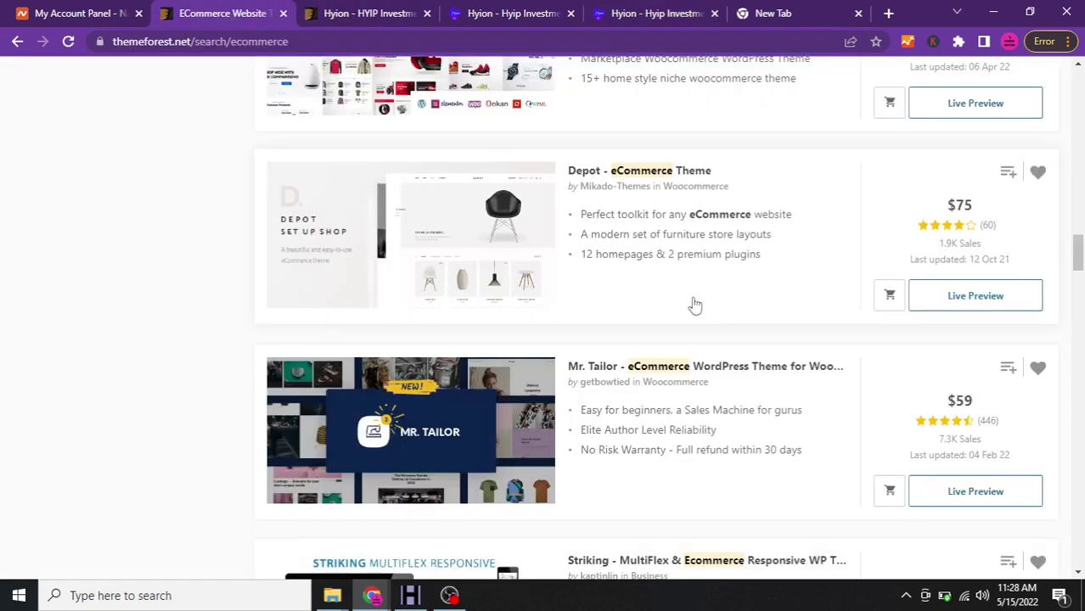
scroll(696, 304, "up", 2)
scroll(695, 306, "up", 1)
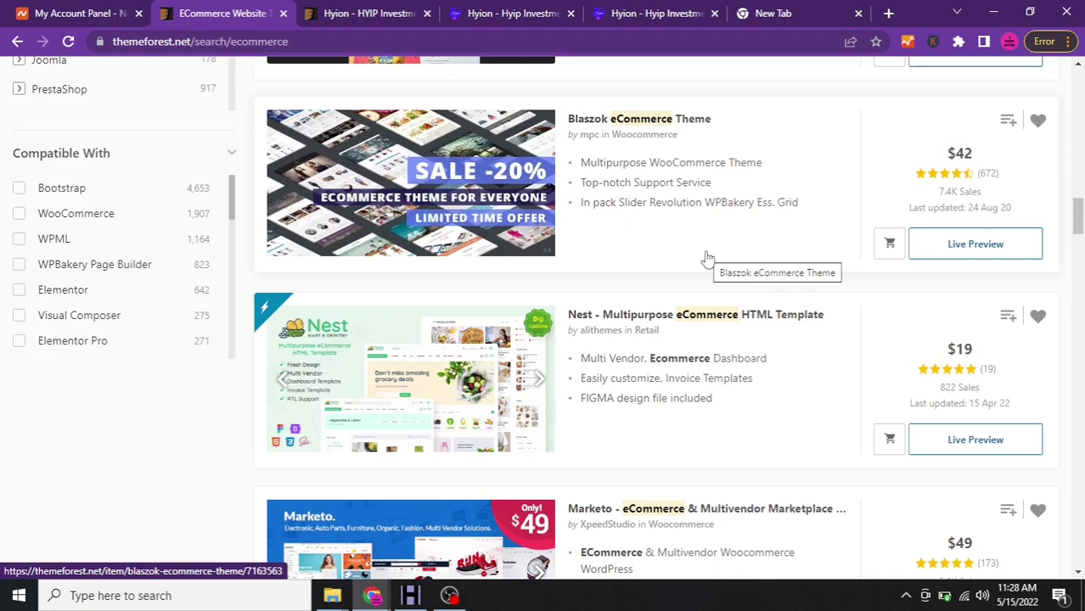
scroll(707, 259, "up", 2)
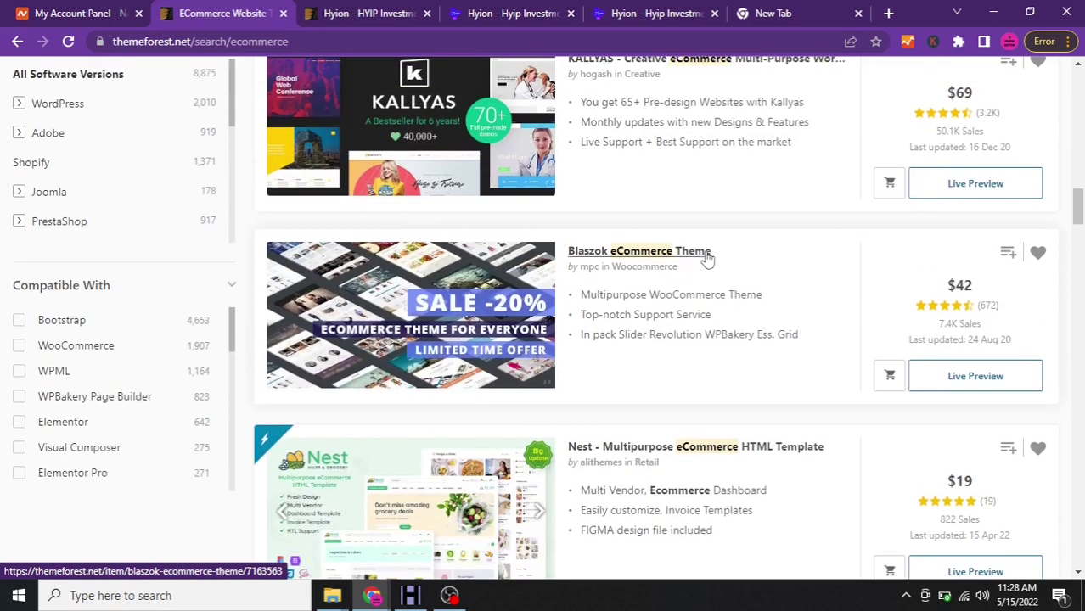
scroll(707, 259, "up", 2)
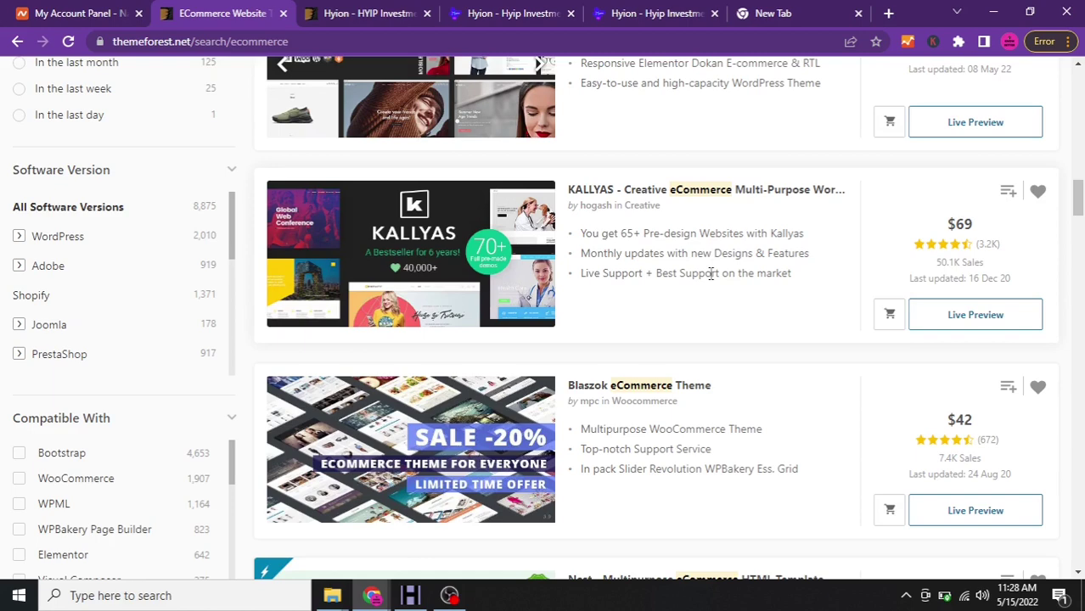
scroll(711, 275, "up", 2)
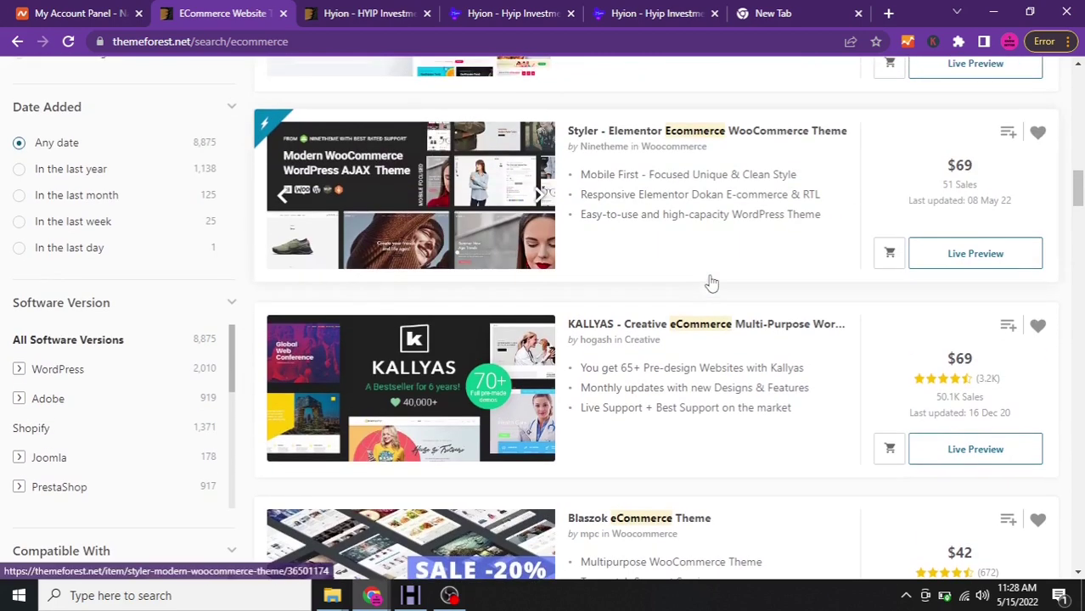